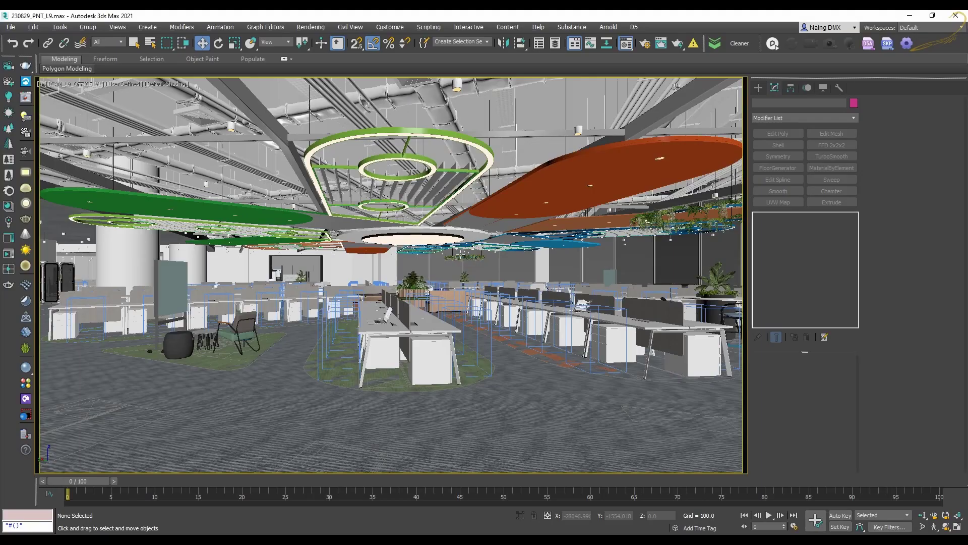
# Compare the office camera view in 3ds Max with its D5 render, examining the ceiling feature colours
pyautogui.hotkey('alt', 'Tab')
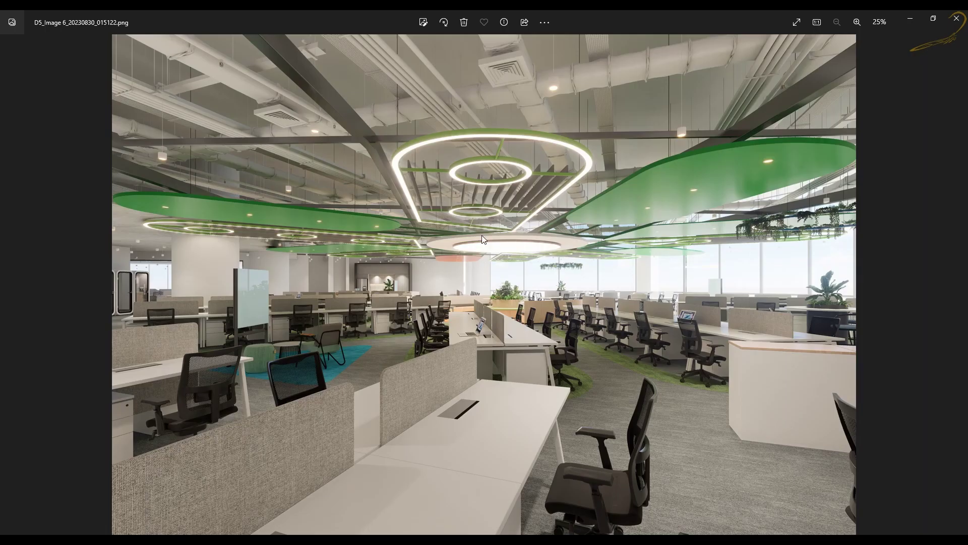
pyautogui.hotkey('alt', 'Tab')
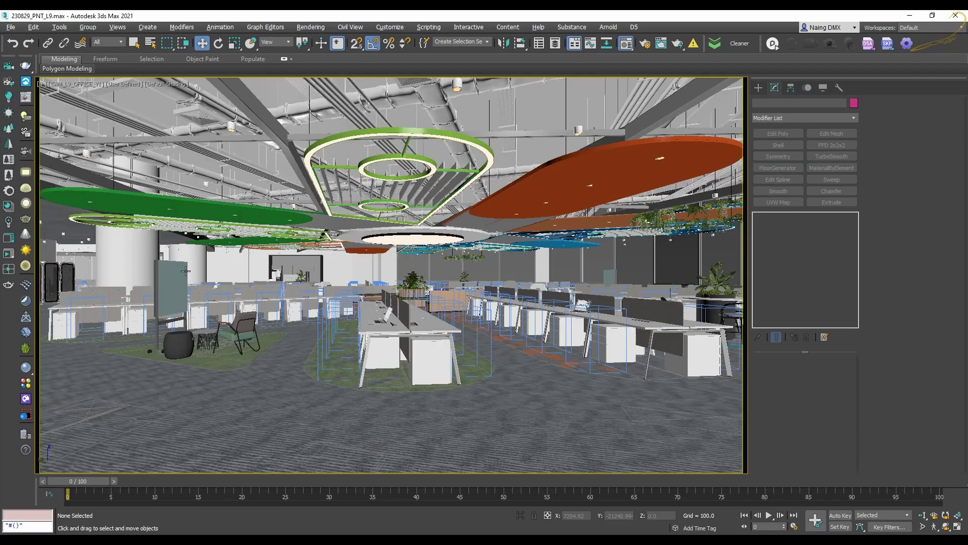
pyautogui.hotkey('alt', 'Tab')
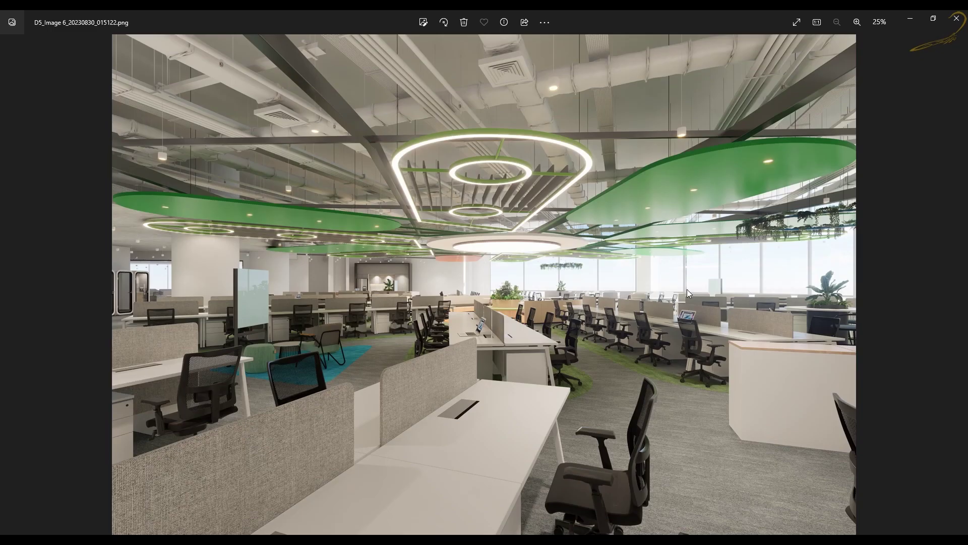
pyautogui.scroll(3, 750, 172)
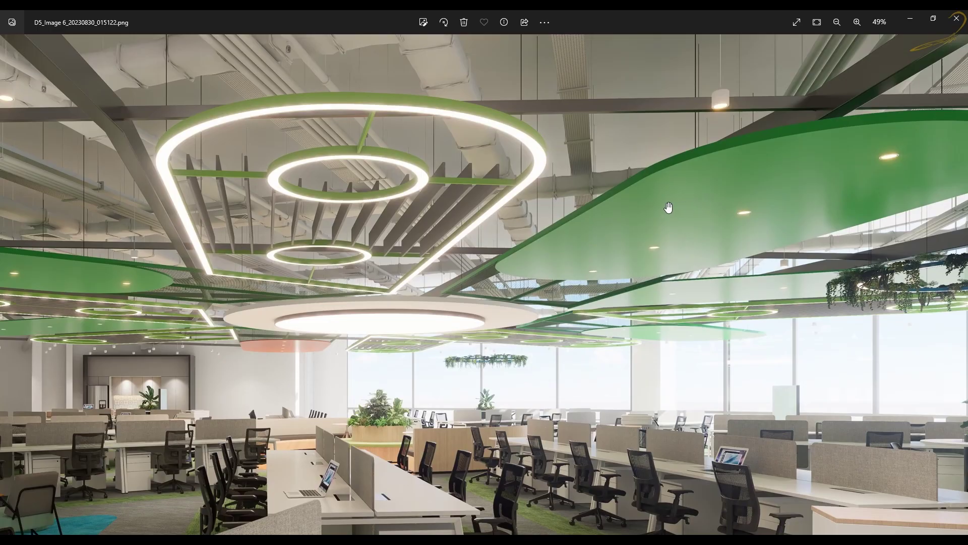
pyautogui.hotkey('alt', 'Tab')
pyautogui.click(579, 173)
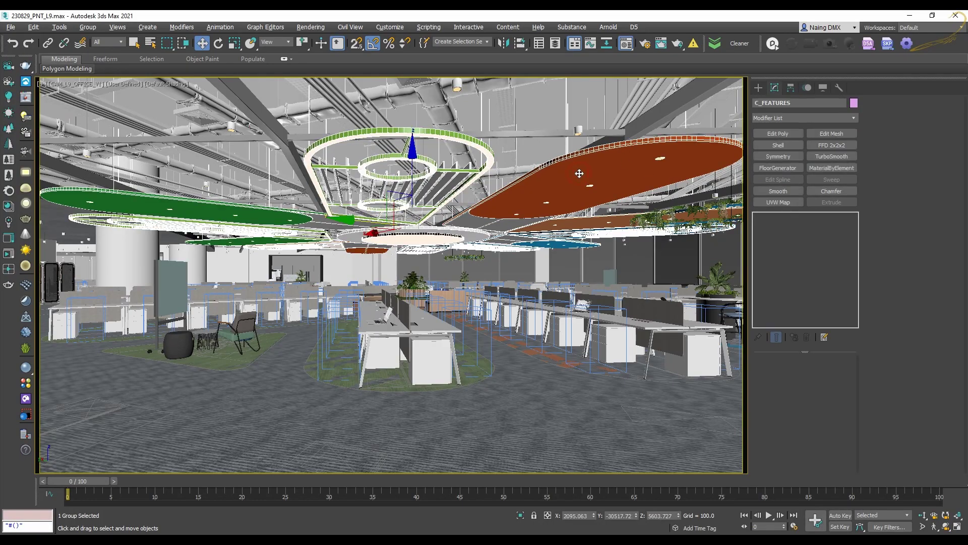
pyautogui.hotkey('ctrl', 'd')
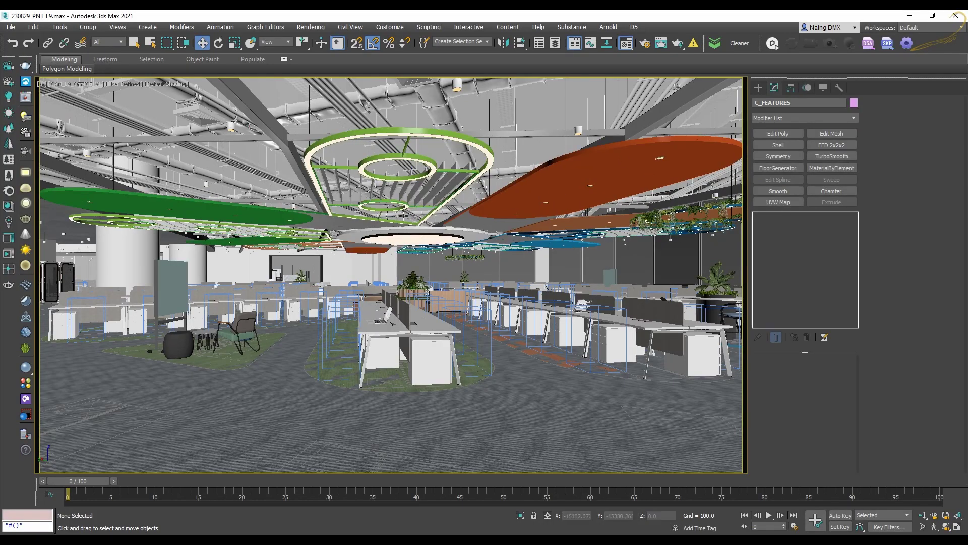
# Compare the Collab 6 camera view with its D5 render, examining the armchairs, ottomans and stools up close
pyautogui.hotkey('alt', 'Tab')
pyautogui.scroll(4, 515, 335)
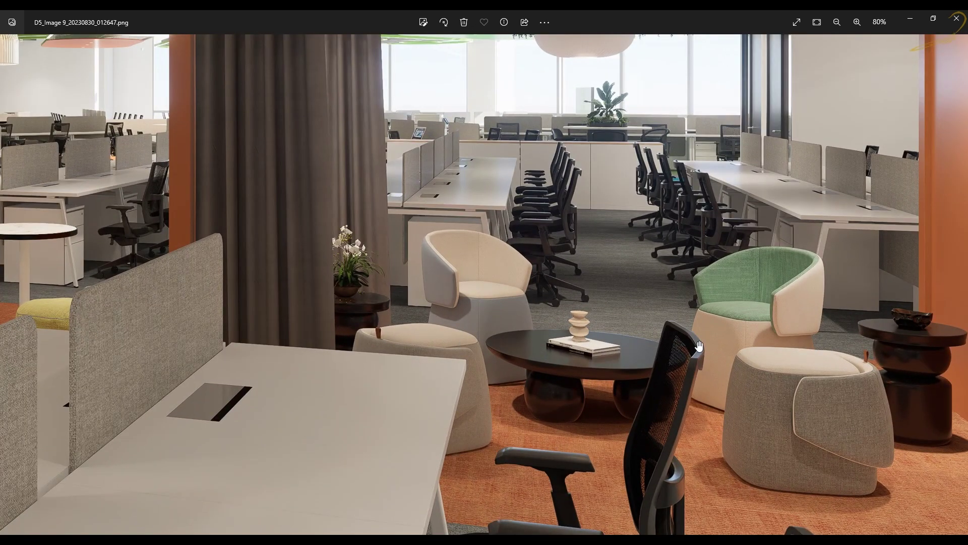
pyautogui.hotkey('alt', 'Tab')
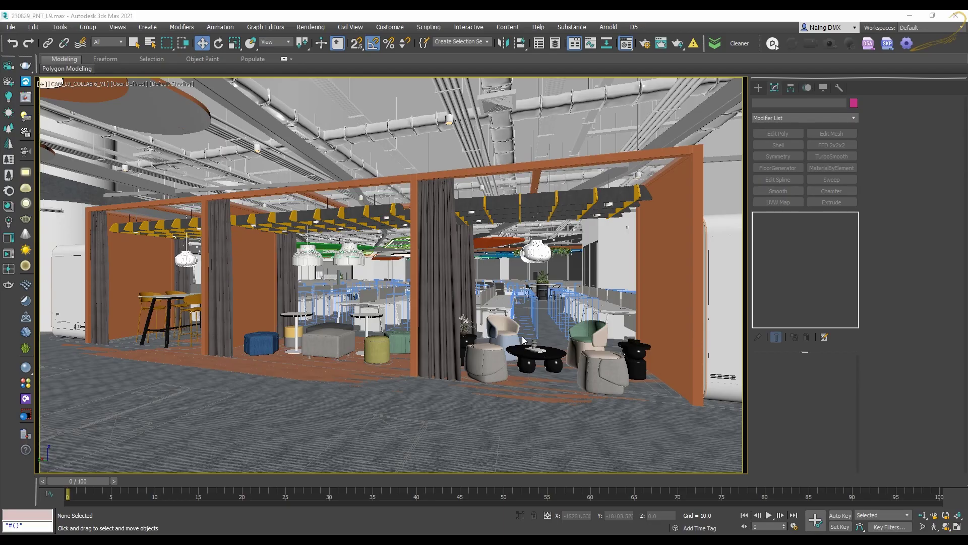
pyautogui.hotkey('alt', 'Tab')
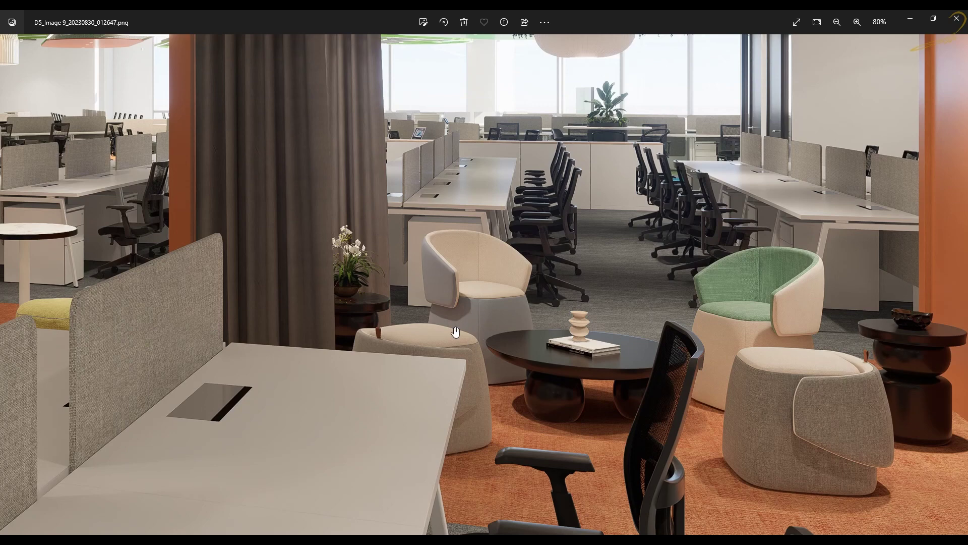
pyautogui.hotkey('alt', 'Tab')
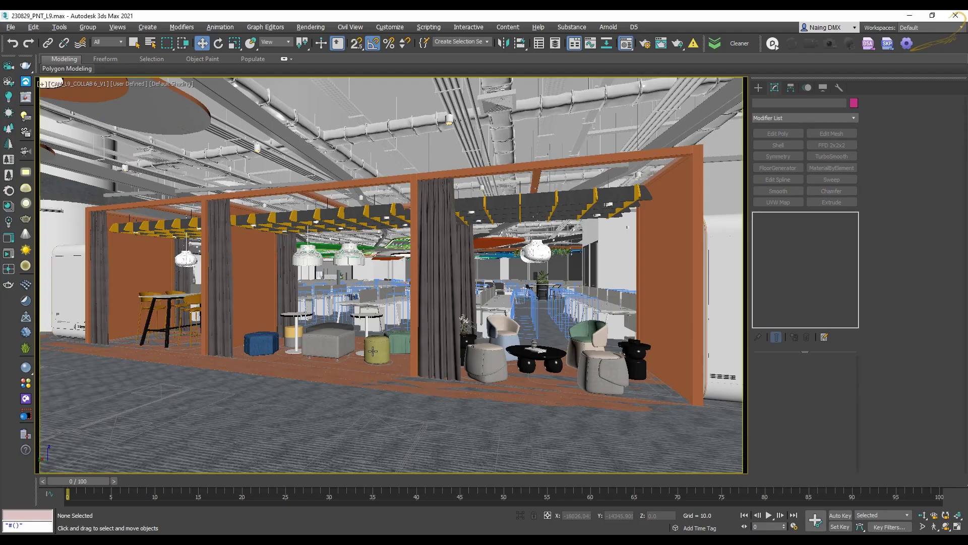
pyautogui.hotkey('alt', 'Tab')
pyautogui.moveTo(282, 323); pyautogui.dragTo(816, 331)
pyautogui.moveTo(449, 301); pyautogui.dragTo(498, 352)
pyautogui.scroll(-2, 498, 352)
pyautogui.hotkey('alt', 'Tab')
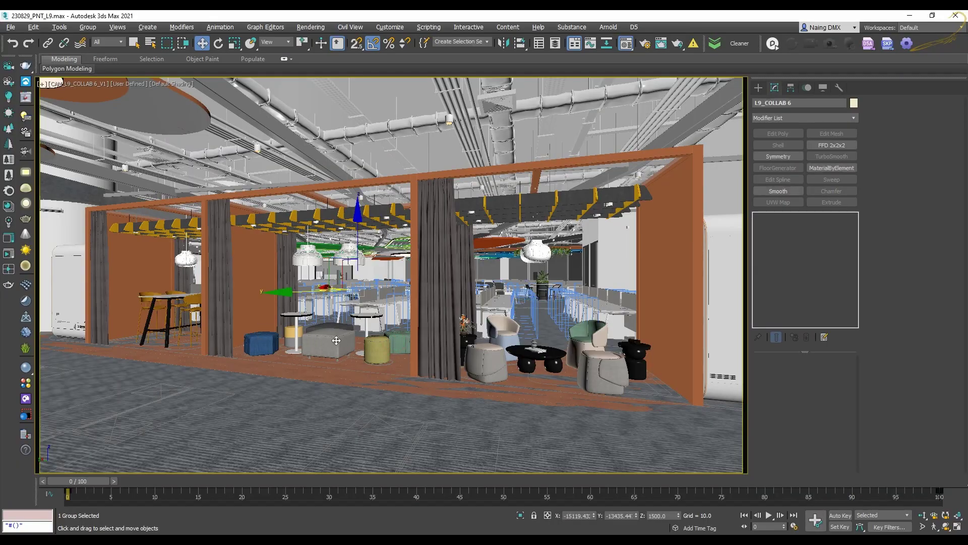
pyautogui.hotkey('alt', 'Tab')
pyautogui.scroll(-4, 538, 348)
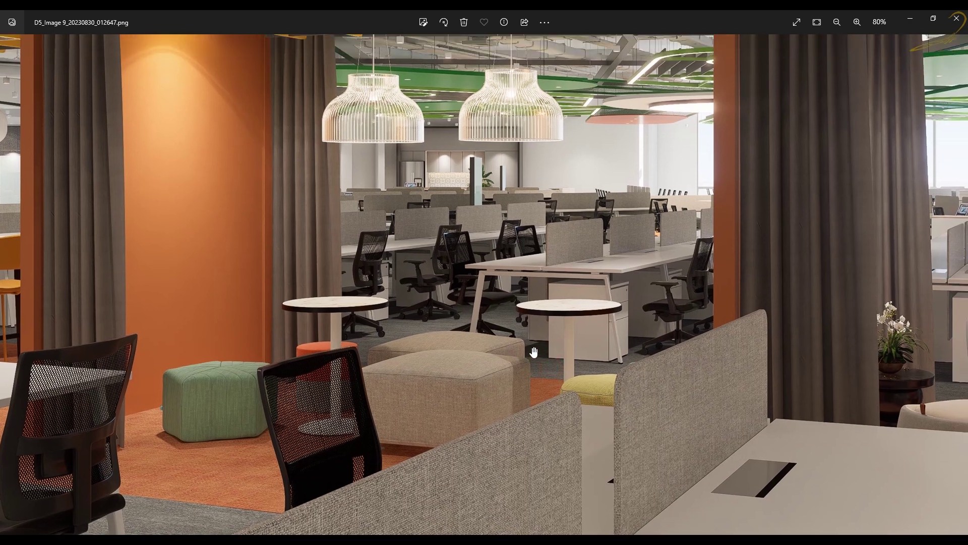
pyautogui.scroll(-2, 534, 352)
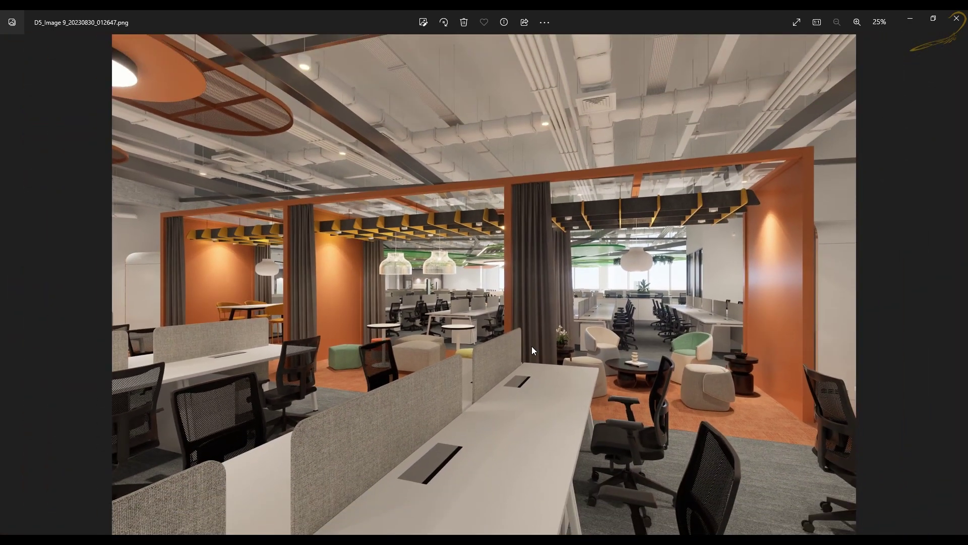
# Examine the D5 render of the training platform and compare its seat cushions with the 3ds Max view
pyautogui.hotkey('alt', 'Tab')
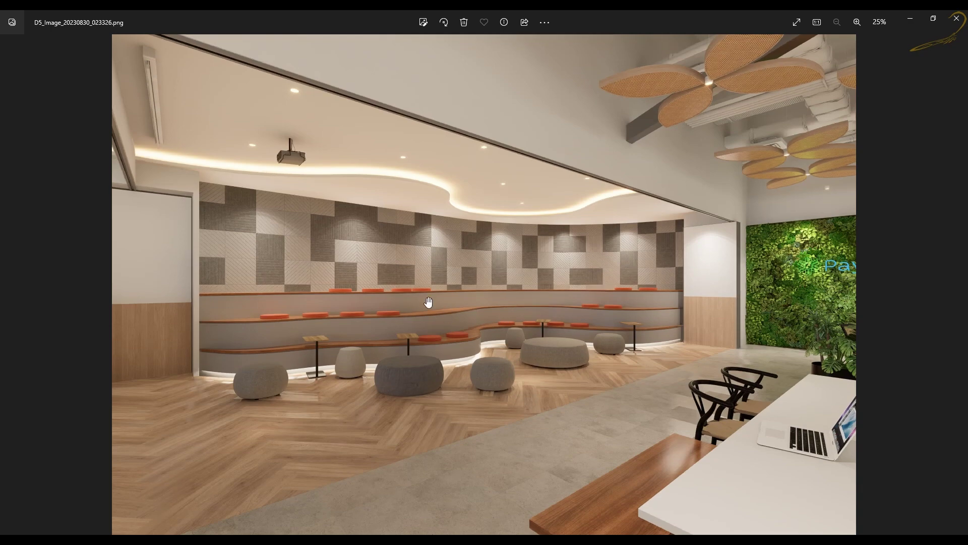
pyautogui.scroll(3, 429, 302)
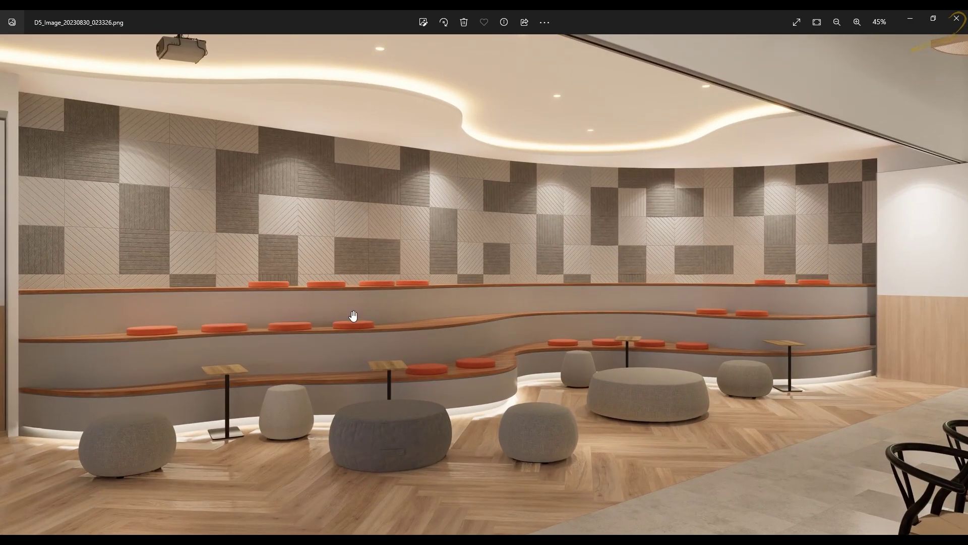
pyautogui.hotkey('alt', 'Tab')
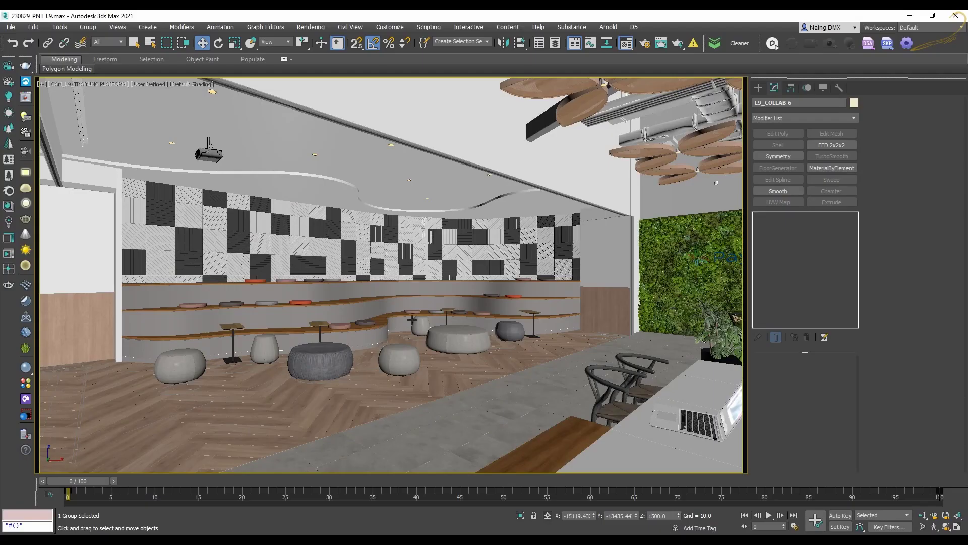
# Try moving individual seat cushions on the middle platform step
pyautogui.click(271, 303)
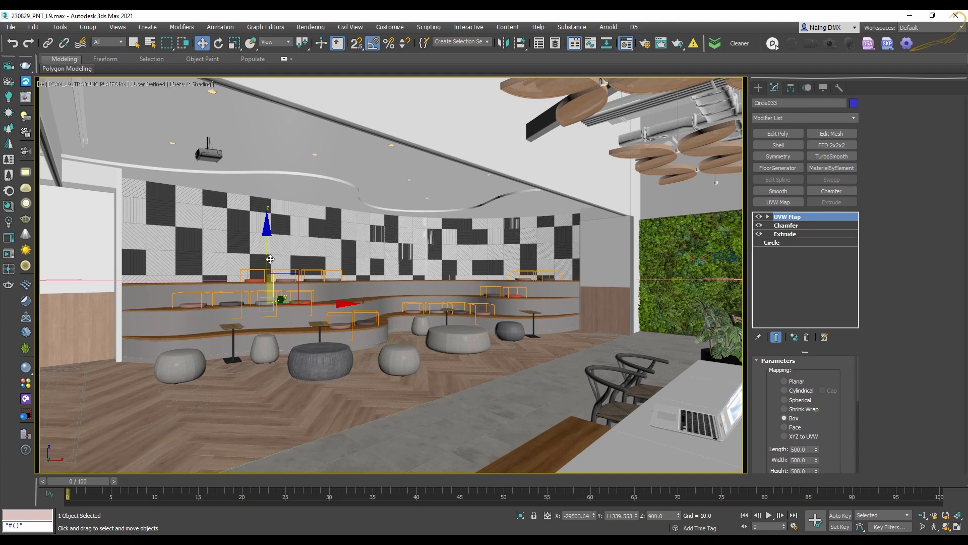
pyautogui.moveTo(268, 236); pyautogui.dragTo(271, 249)
pyautogui.rightClick(270, 248)
pyautogui.moveTo(199, 302); pyautogui.dragTo(206, 290)
pyautogui.rightClick(206, 289)
pyautogui.moveTo(303, 302); pyautogui.dragTo(308, 287)
pyautogui.rightClick(308, 287)
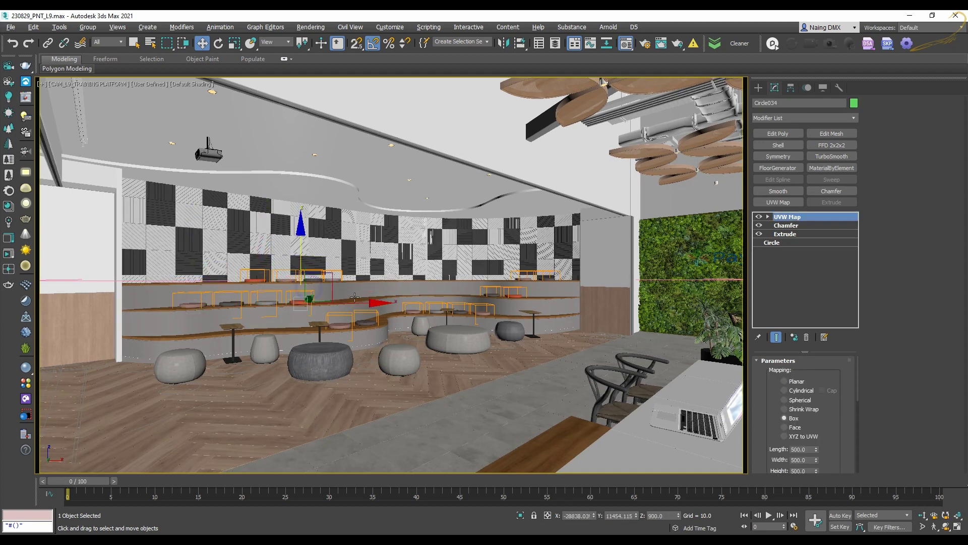
# Check the ottomans in front of the platform and compare them with the D5 render
pyautogui.click(516, 332)
pyautogui.click(387, 357)
pyautogui.hotkey('alt', 'Tab')
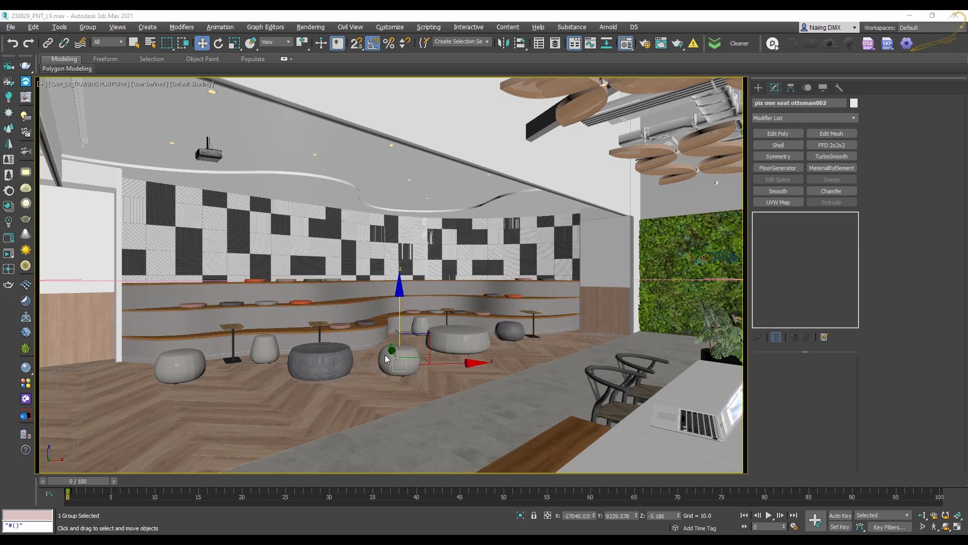
pyautogui.scroll(-4, 589, 388)
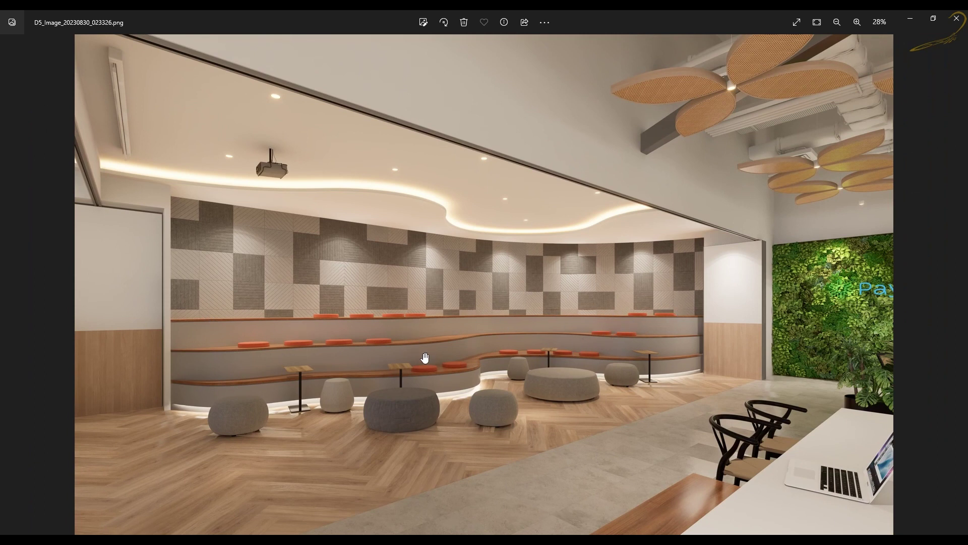
pyautogui.hotkey('alt', 'Tab')
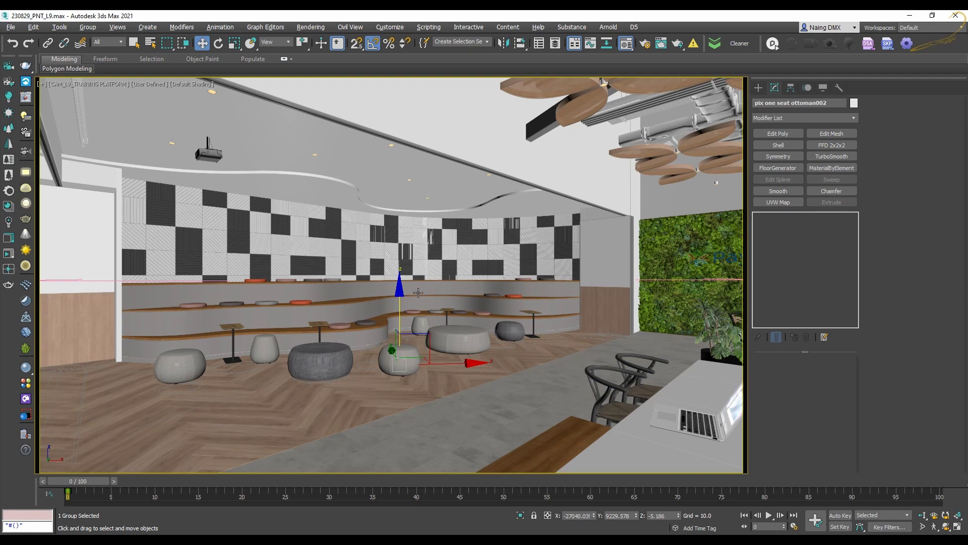
# Isolate the PT PLATFORM group and show it with default shading in the maximized Top view
pyautogui.click(384, 324)
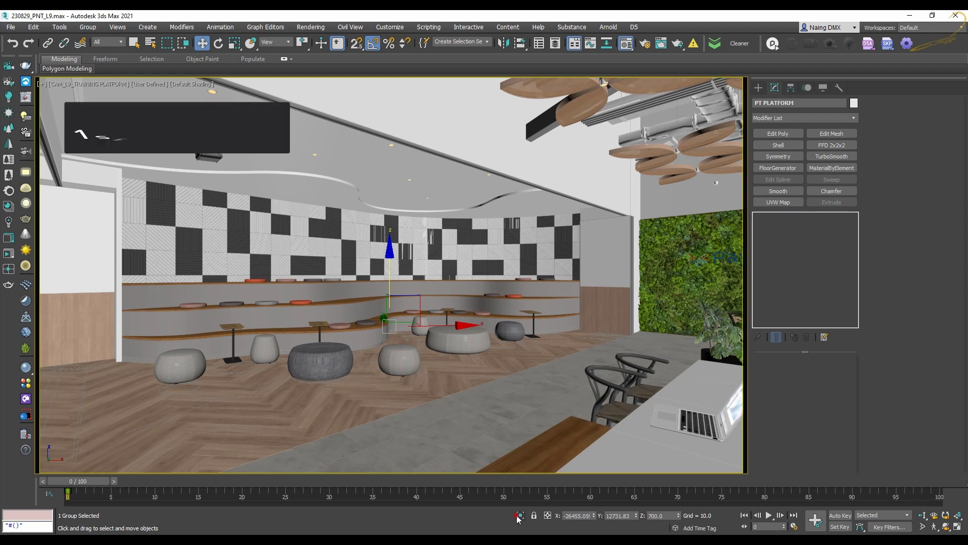
pyautogui.hotkey('alt', 'q')
pyautogui.hotkey('alt', 'w')
pyautogui.rightClick(331, 207)
pyautogui.hotkey('alt', 'w')
pyautogui.press('z')
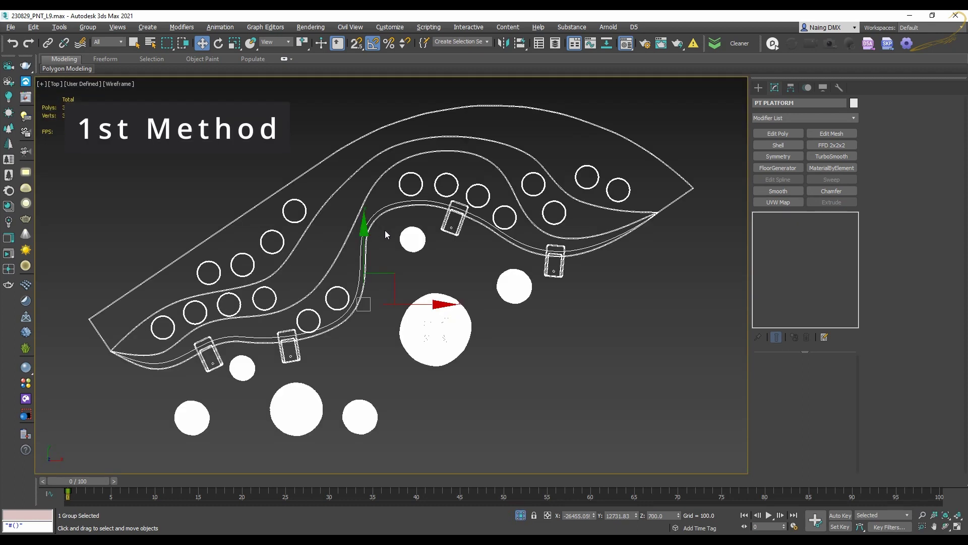
pyautogui.press('F3')
# Select all the light grey cushions on the platform with Select Similar and convert them to Editable Poly
pyautogui.click(296, 211)
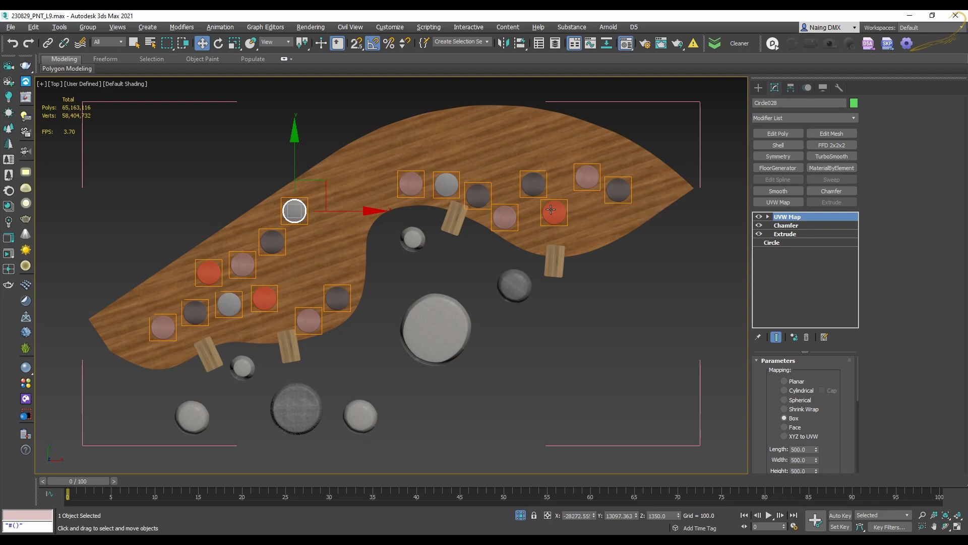
pyautogui.hotkey('ctrl', 'q')
pyautogui.moveTo(328, 206); pyautogui.dragTo(359, 240)
pyautogui.rightClick(360, 240)
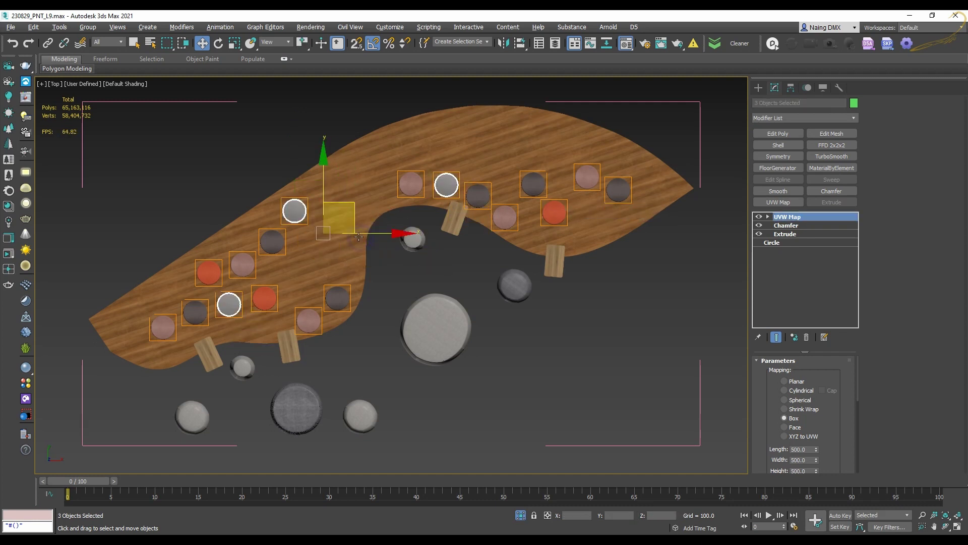
pyautogui.rightClick(419, 201)
pyautogui.moveTo(484, 318)
pyautogui.click(555, 326)
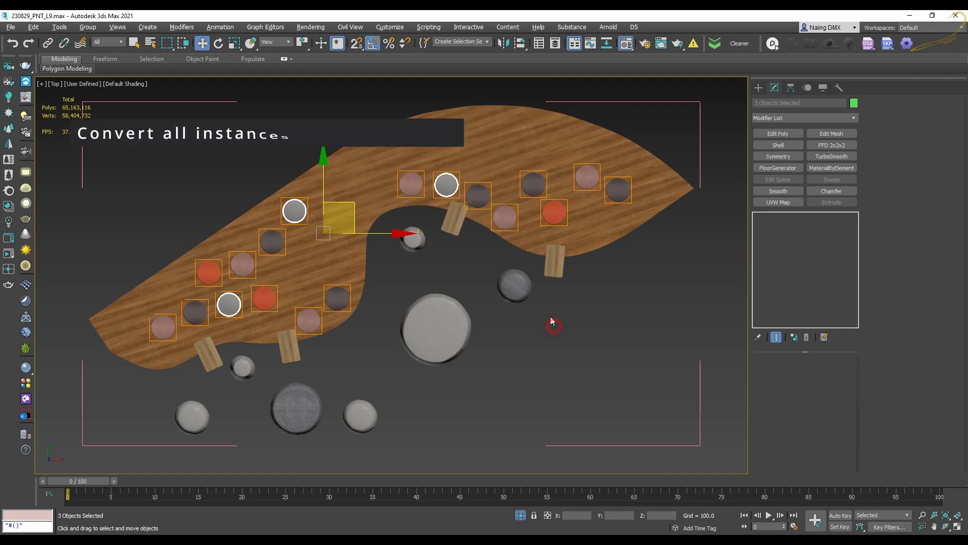
# Select all the pink cushions with Select Similar and convert them to Editable Poly
pyautogui.click(511, 220)
pyautogui.hotkey('ctrl', 'q')
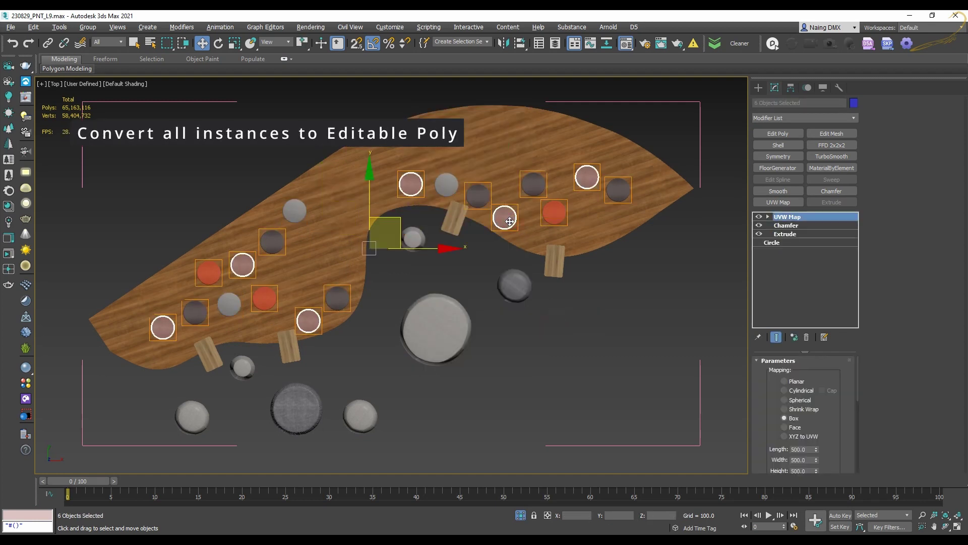
pyautogui.rightClick(510, 219)
pyautogui.moveTo(623, 337)
pyautogui.click(658, 346)
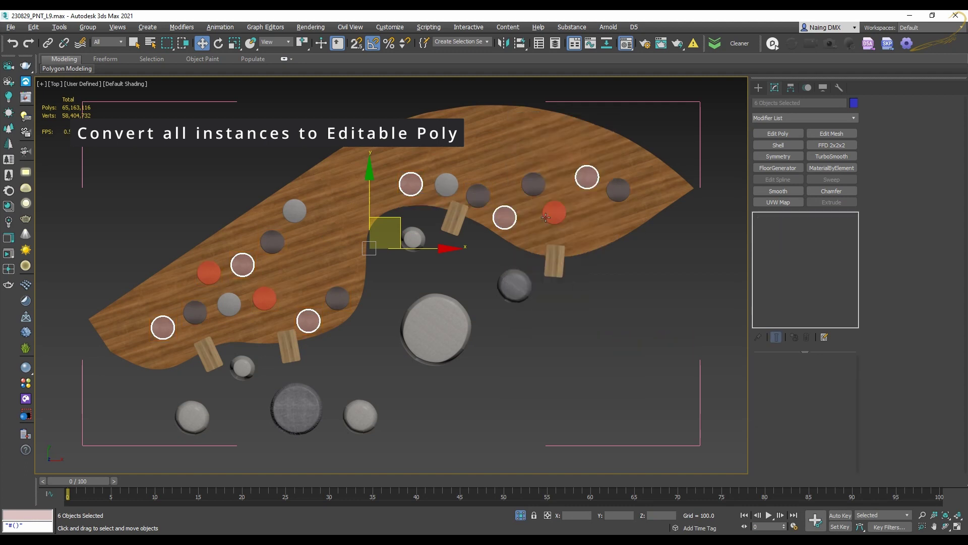
# Select all the red cushions with Select Similar and convert them to Editable Poly
pyautogui.click(549, 215)
pyautogui.hotkey('ctrl', 'q')
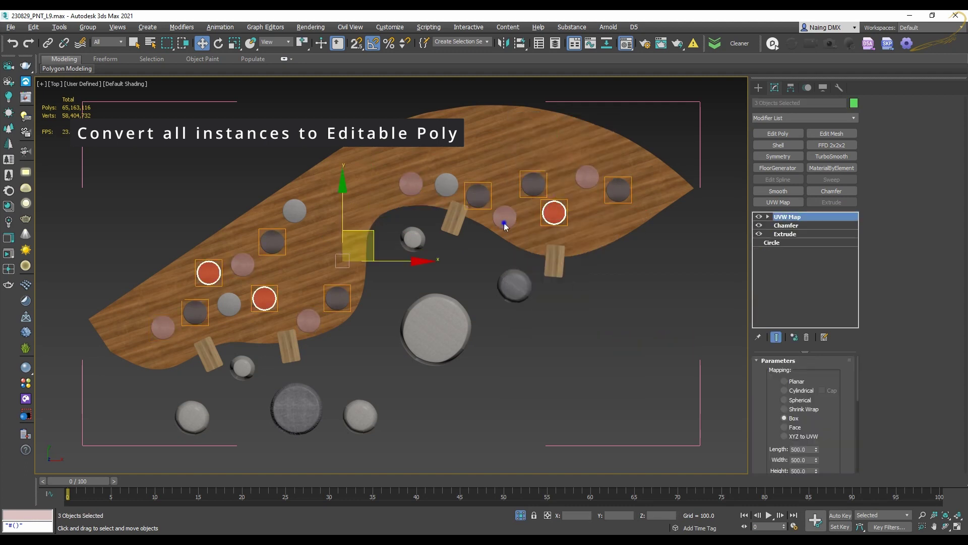
pyautogui.rightClick(504, 218)
pyautogui.moveTo(595, 338)
pyautogui.click(625, 347)
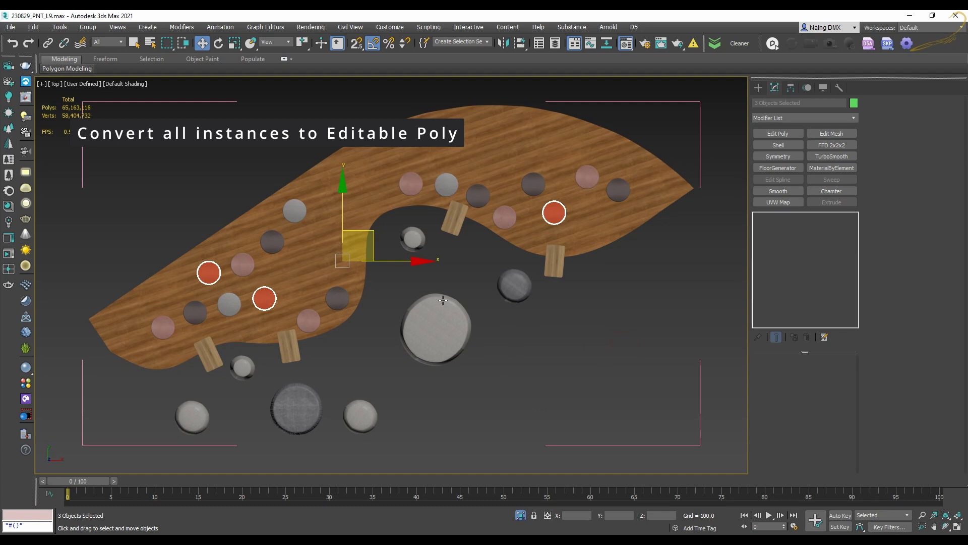
# Select all the dark grey cushions with Select Similar and convert them to Editable Poly
pyautogui.click(414, 241)
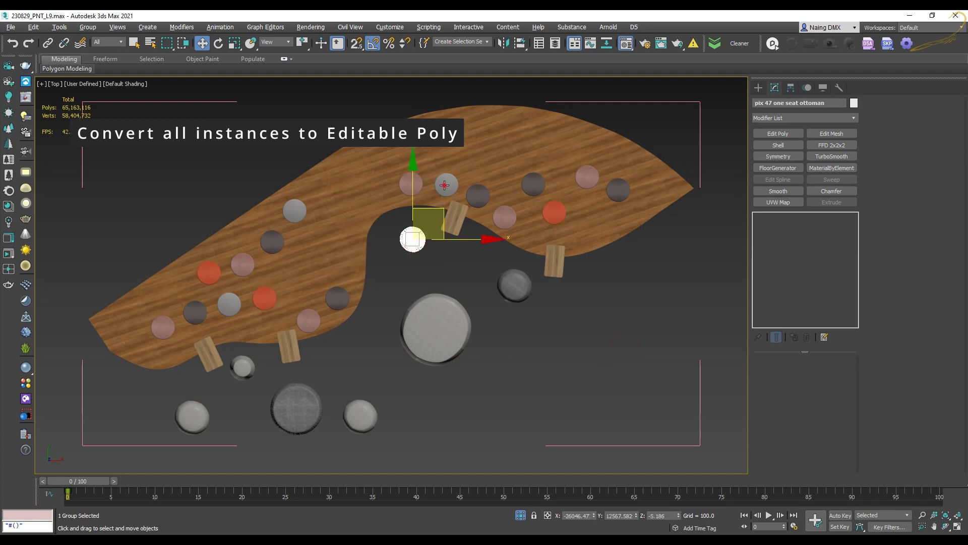
pyautogui.click(445, 185)
pyautogui.click(480, 196)
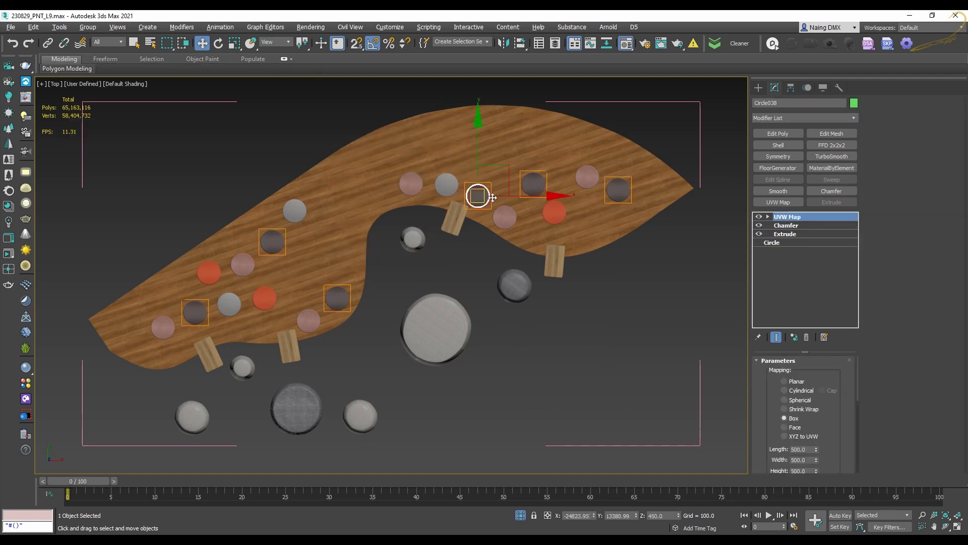
pyautogui.hotkey('ctrl', 'q')
pyautogui.rightClick(511, 215)
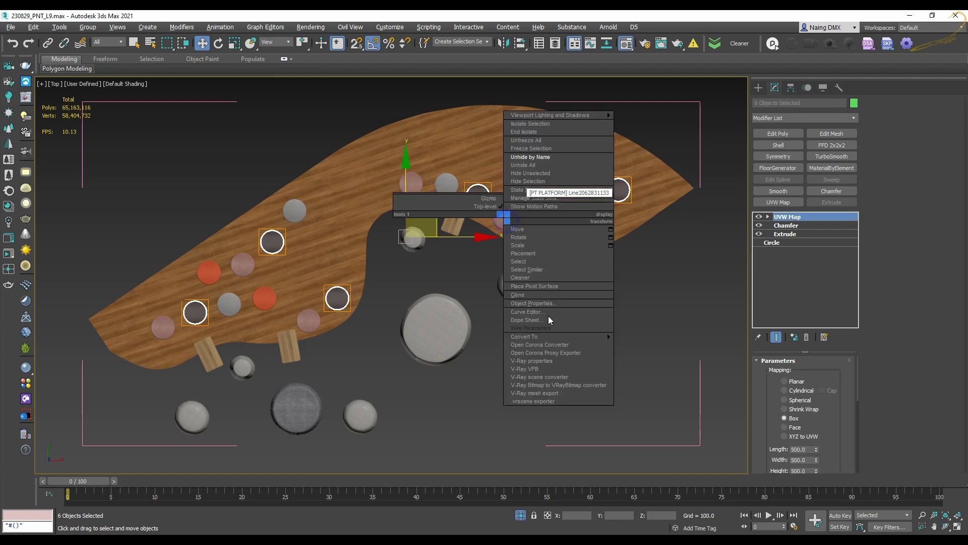
pyautogui.moveTo(596, 340)
pyautogui.click(644, 346)
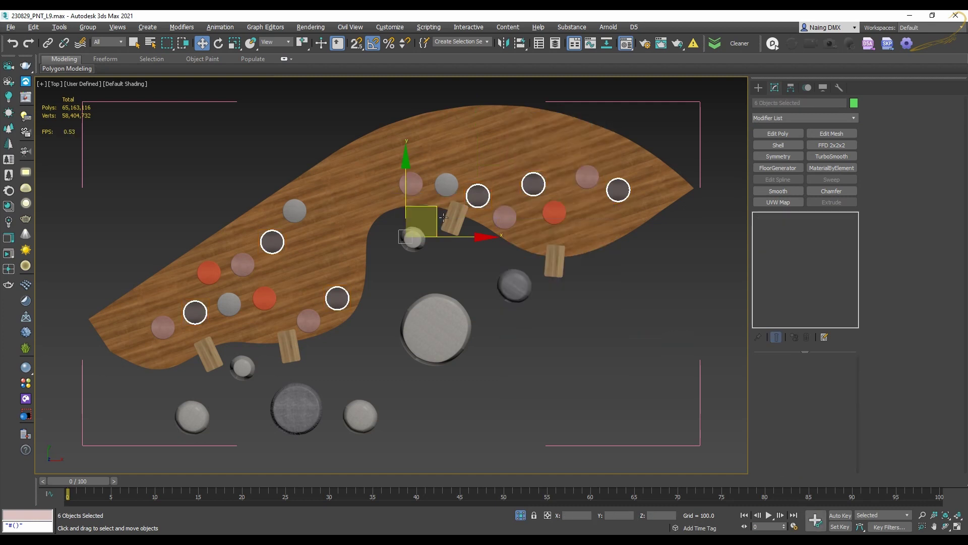
# Try moving the converted dark grey, red and light grey cushions to test that they are still independent objects
pyautogui.moveTo(430, 209); pyautogui.dragTo(469, 251)
pyautogui.rightClick(469, 251)
pyautogui.click(309, 363)
pyautogui.moveTo(264, 297); pyautogui.dragTo(265, 315)
pyautogui.rightClick(265, 314)
pyautogui.click(222, 307)
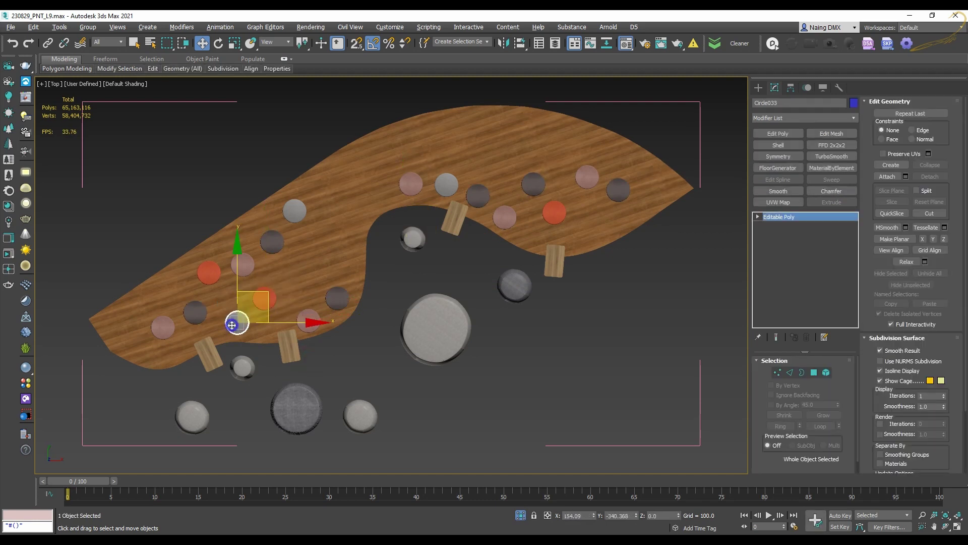
# Select the dark grey ottoman beside the platform's far-end wooden table and convert it to Editable Poly
pyautogui.click(519, 279)
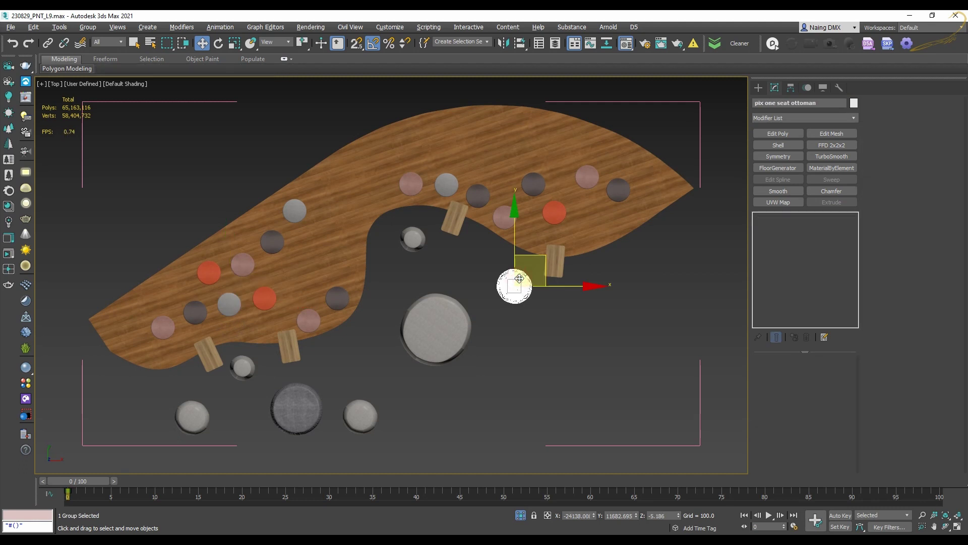
pyautogui.rightClick(498, 256)
pyautogui.moveTo(585, 372)
pyautogui.click(644, 378)
# Select the remaining six ottomans in front of the platform together and convert them to Editable Poly
pyautogui.click(413, 238)
pyautogui.moveTo(395, 282); pyautogui.dragTo(447, 240, button='middle')
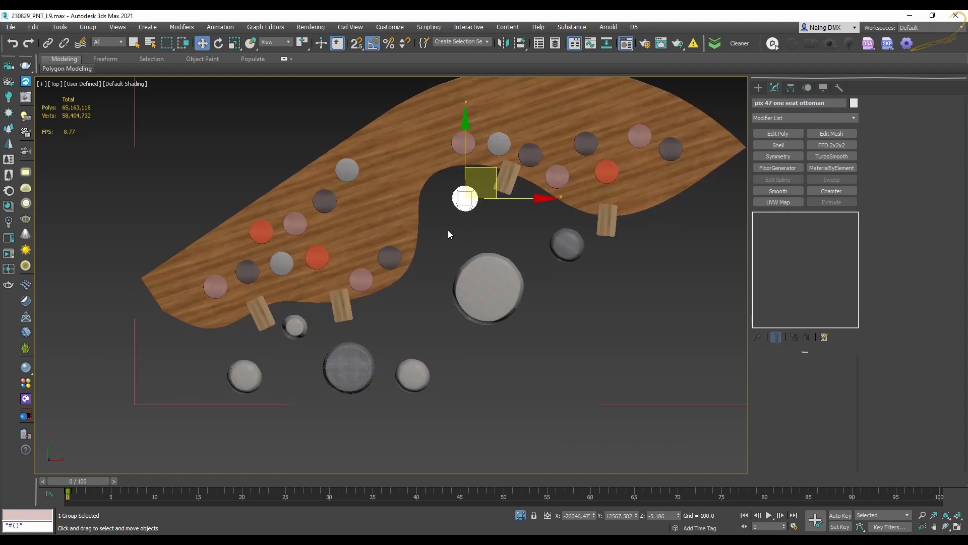
pyautogui.keyDown('ctrl'); pyautogui.click(413, 373); pyautogui.keyUp('ctrl')
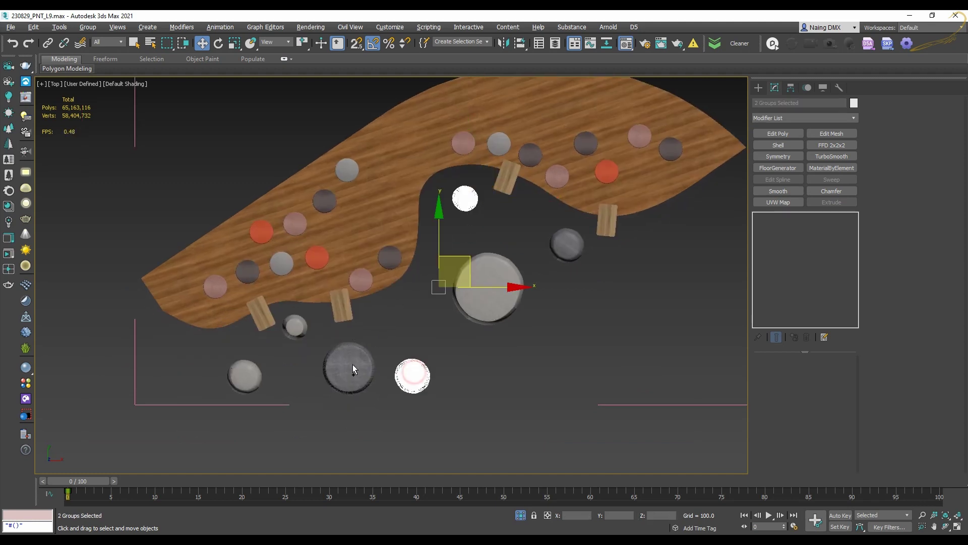
pyautogui.keyDown('ctrl'); pyautogui.click(349, 367); pyautogui.keyUp('ctrl')
pyautogui.keyDown('ctrl'); pyautogui.click(296, 325); pyautogui.keyUp('ctrl')
pyautogui.keyDown('ctrl'); pyautogui.click(254, 369); pyautogui.keyUp('ctrl')
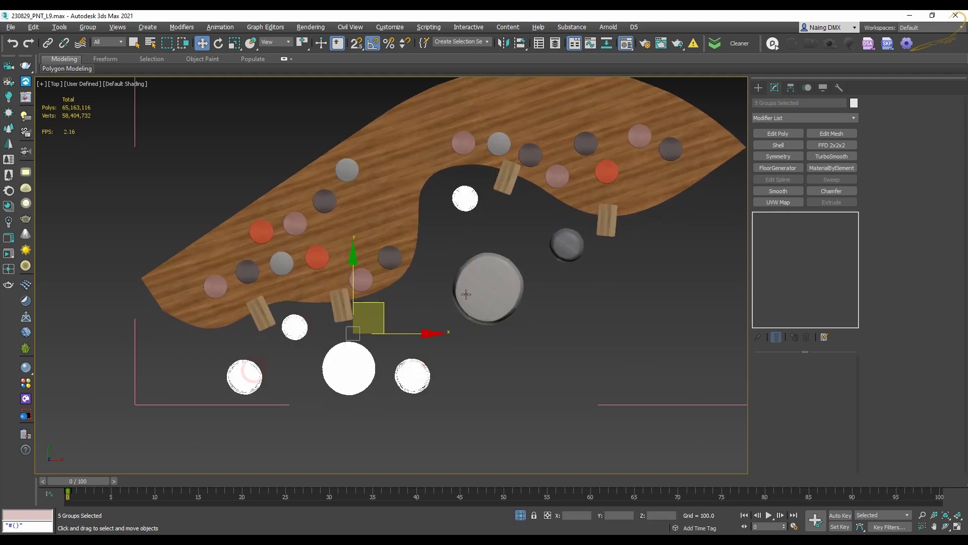
pyautogui.keyDown('ctrl'); pyautogui.click(479, 288); pyautogui.keyUp('ctrl')
pyautogui.rightClick(523, 225)
pyautogui.moveTo(575, 344)
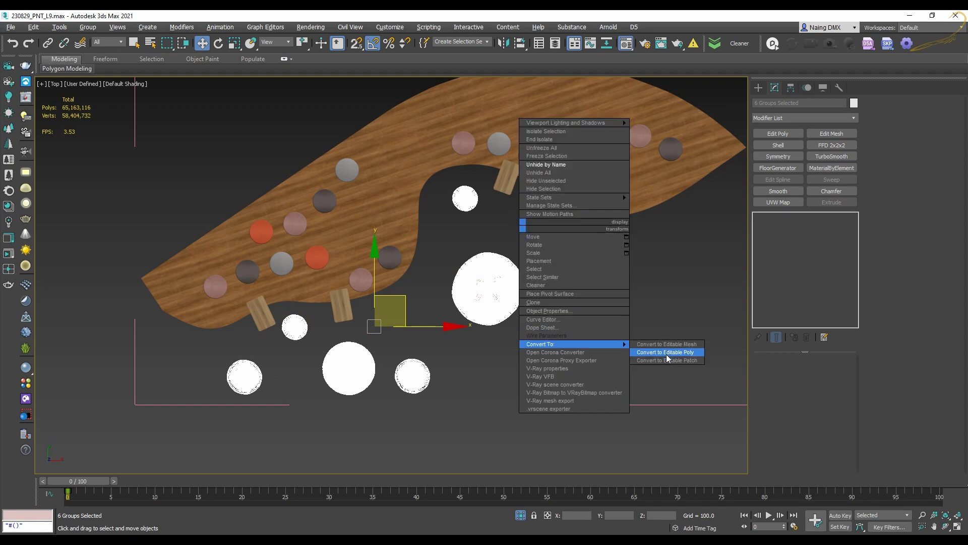
pyautogui.click(667, 352)
# Select a small wooden coffee table by the platform and close the open PT PLATFORM group
pyautogui.click(624, 202)
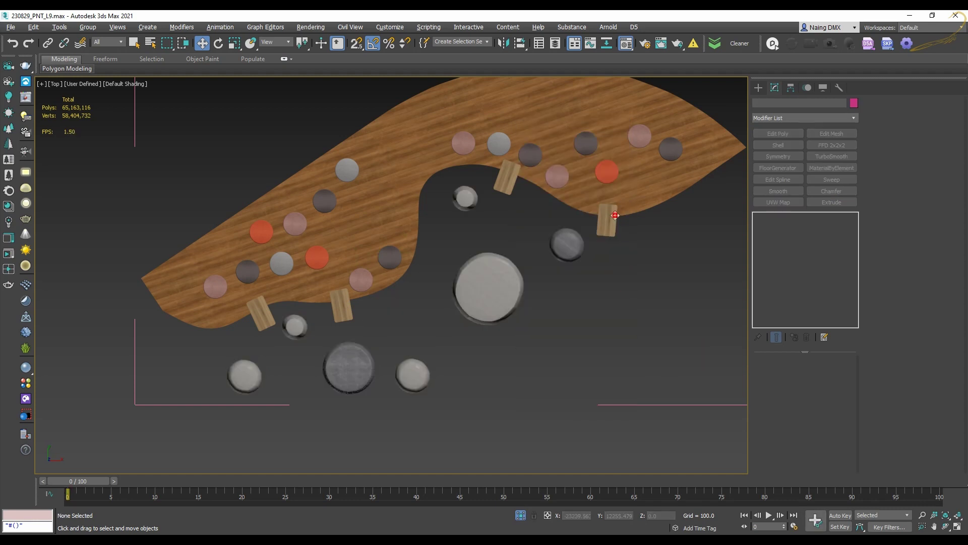
pyautogui.click(609, 220)
pyautogui.moveTo(605, 231); pyautogui.dragTo(551, 206, button='middle')
pyautogui.scroll(-3, 582, 248)
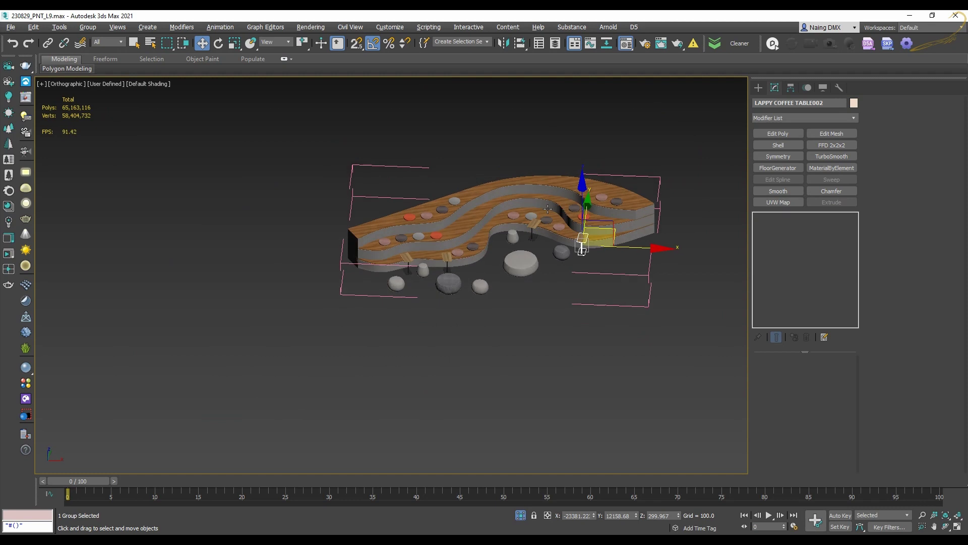
pyautogui.scroll(2, 504, 230)
pyautogui.hotkey('alt', 'g')
pyautogui.scroll(-3, 444, 290)
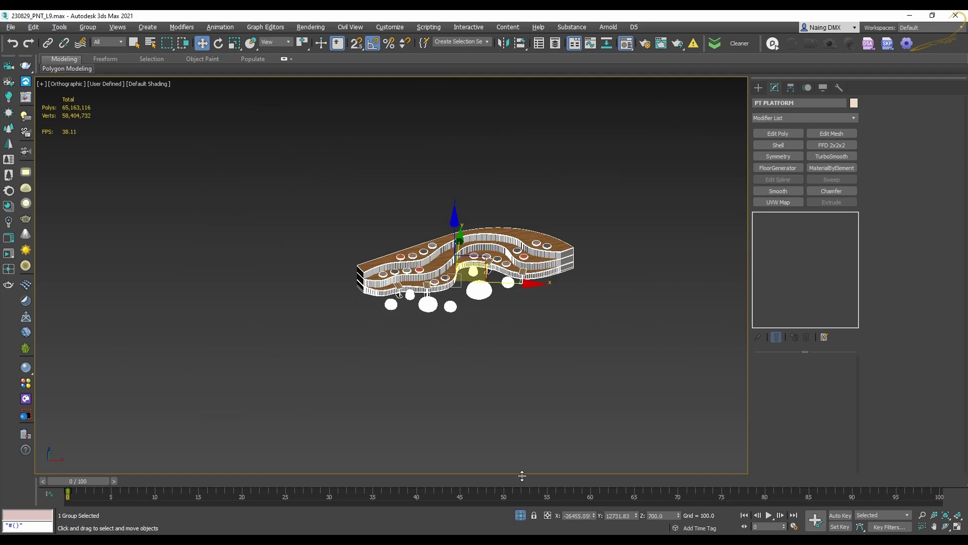
# Bring back the full scene in four viewports and maximise the training platform camera view
pyautogui.hotkey('alt', 'w')
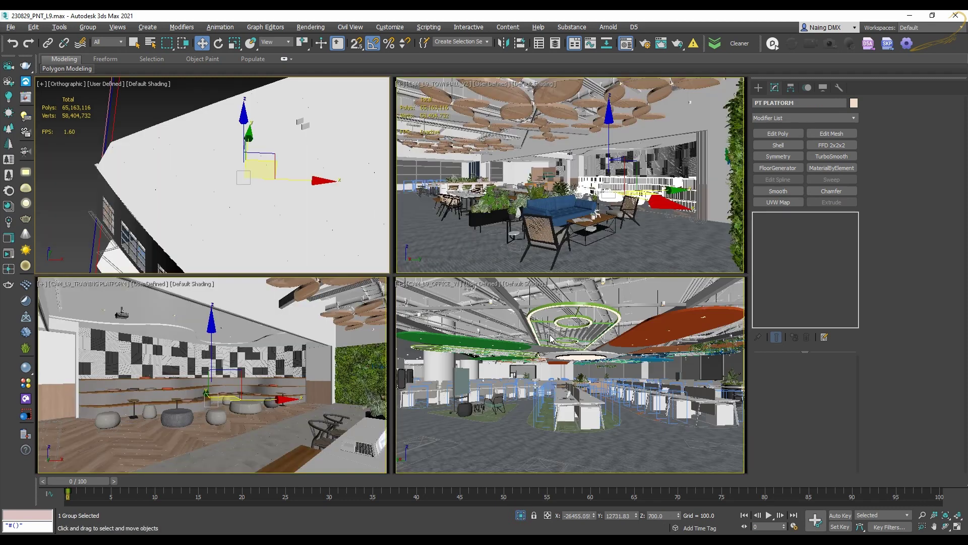
pyautogui.rightClick(296, 368)
pyautogui.hotkey('alt', 'w')
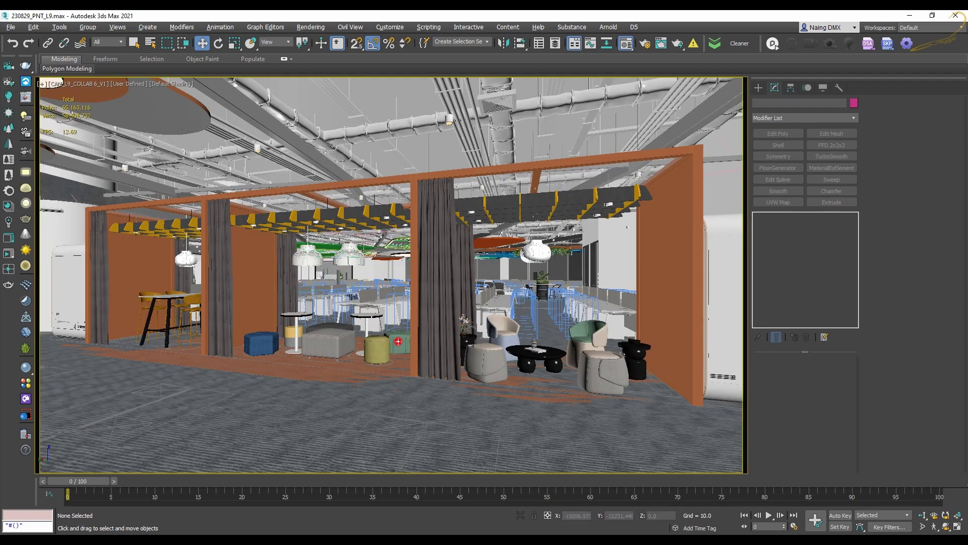
# Select the green pouf's mesh in the COLLAB 6 camera view and inspect its TurboSmooth and Noise modifiers
pyautogui.click(398, 341)
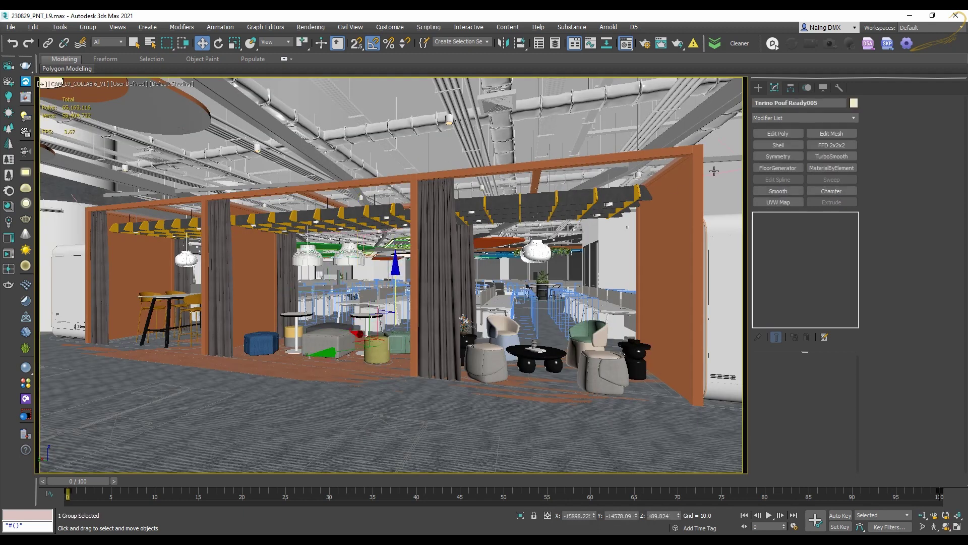
pyautogui.click(405, 345)
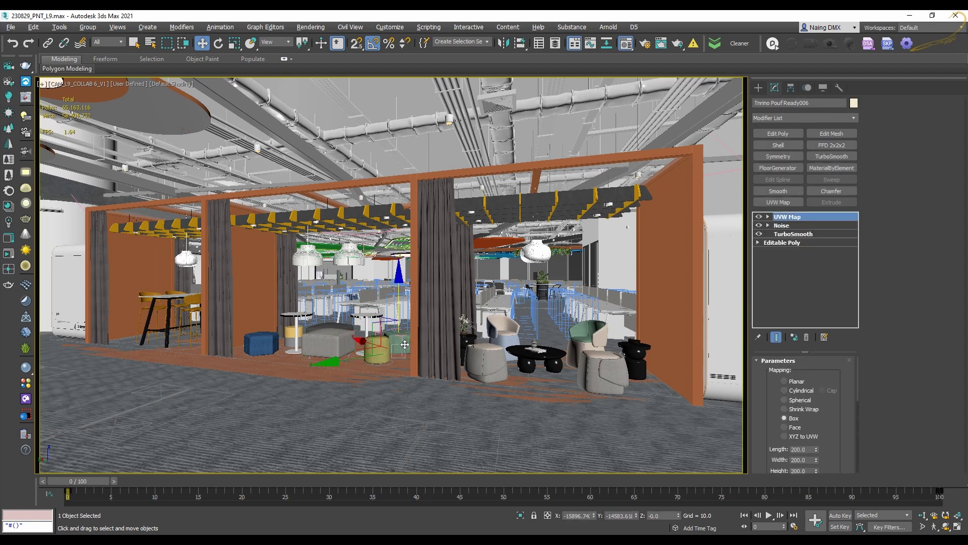
pyautogui.click(784, 235)
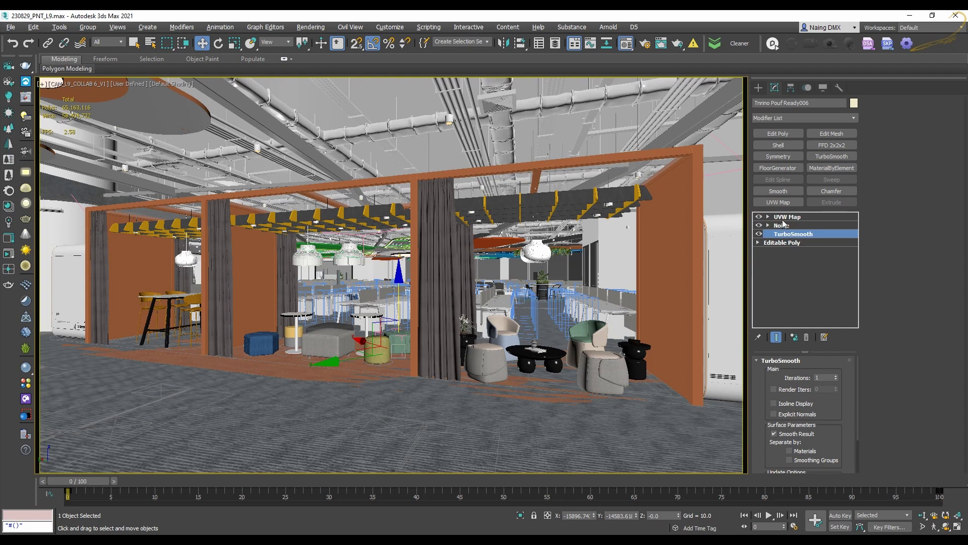
pyautogui.click(784, 225)
# Select the whole green pouf group and convert it to Editable Poly
pyautogui.click(498, 318)
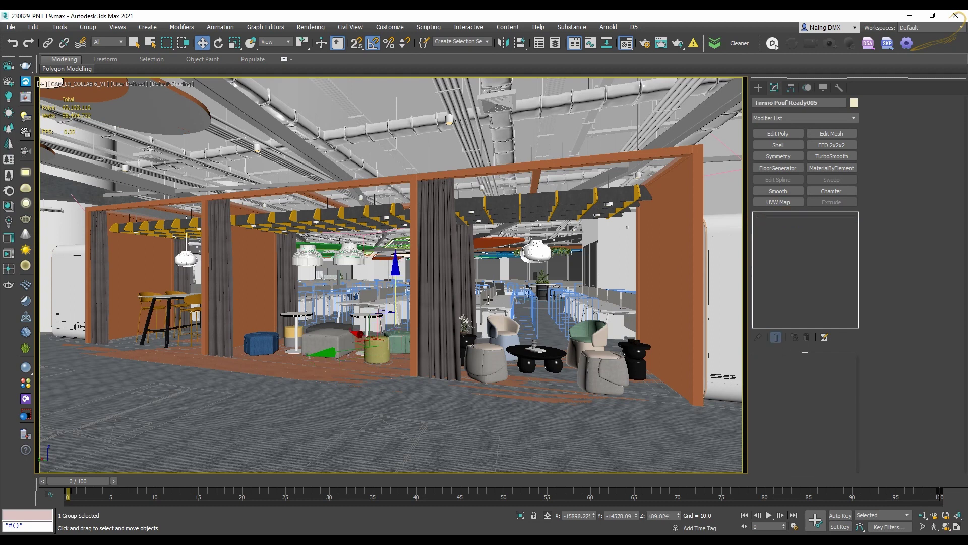
pyautogui.rightClick(480, 285)
pyautogui.moveTo(530, 403)
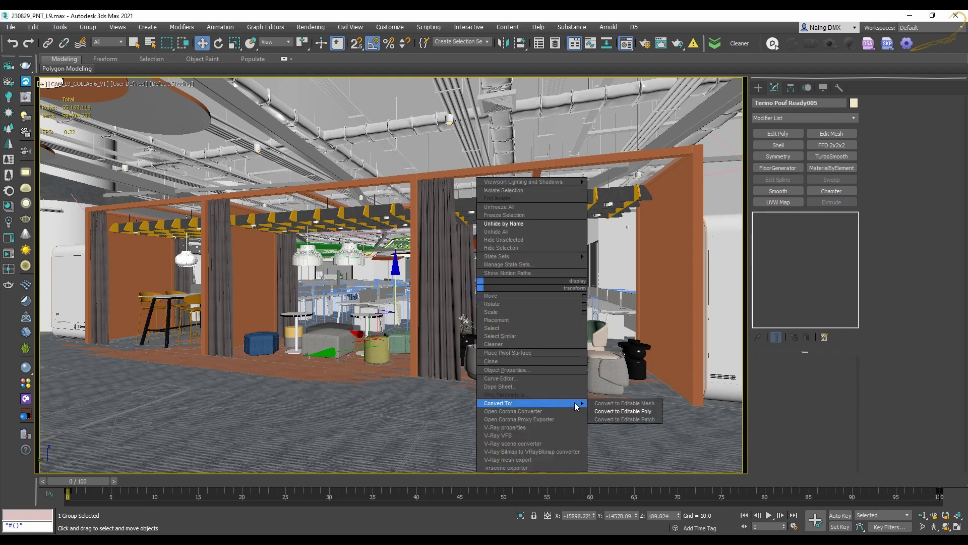
pyautogui.click(614, 413)
# Examine the modifier stack of the blue pouf's mesh and reselect its group
pyautogui.click(271, 345)
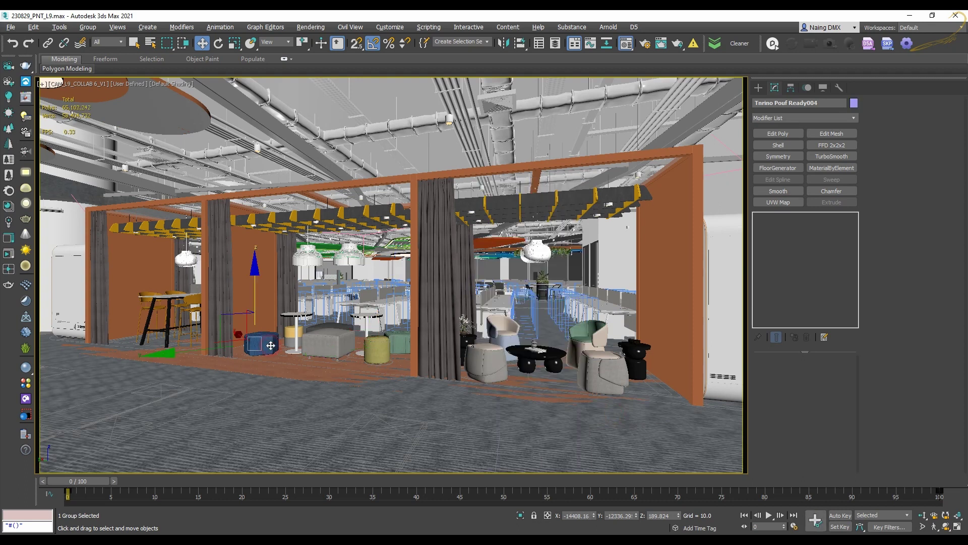
pyautogui.click(271, 345)
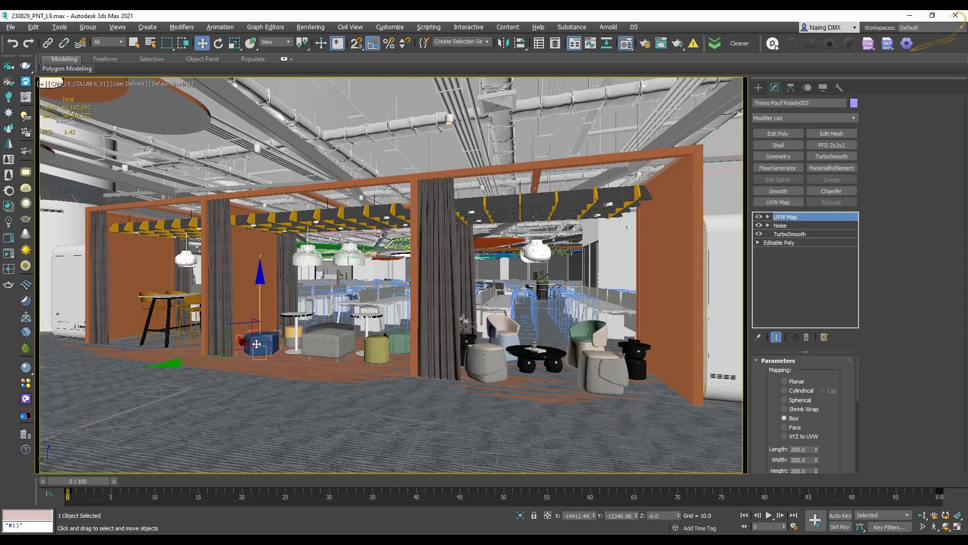
pyautogui.click(257, 344)
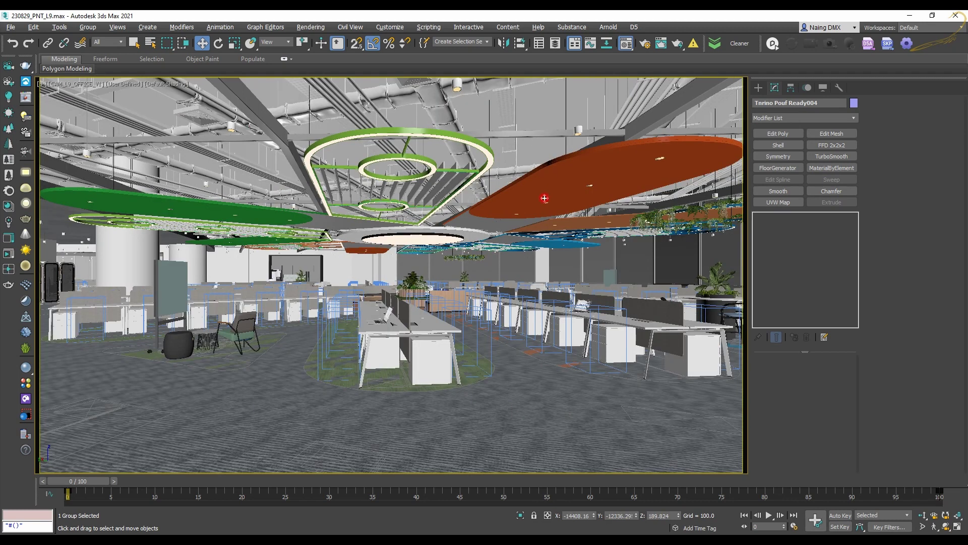
# Select the C_FEATURES ceiling group, then switch to the image viewer and show the D5_Image 10 render
pyautogui.click(545, 198)
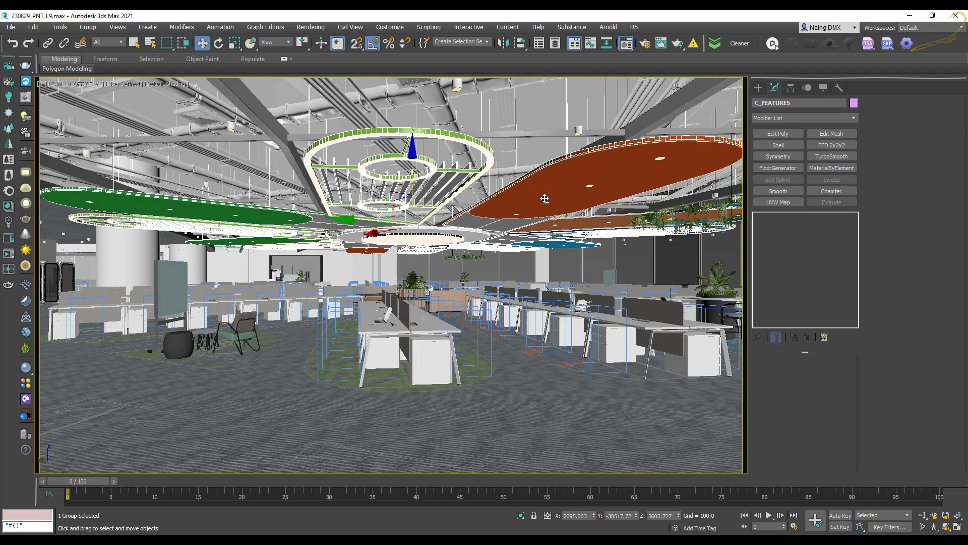
pyautogui.hotkey('alt', 'Tab')
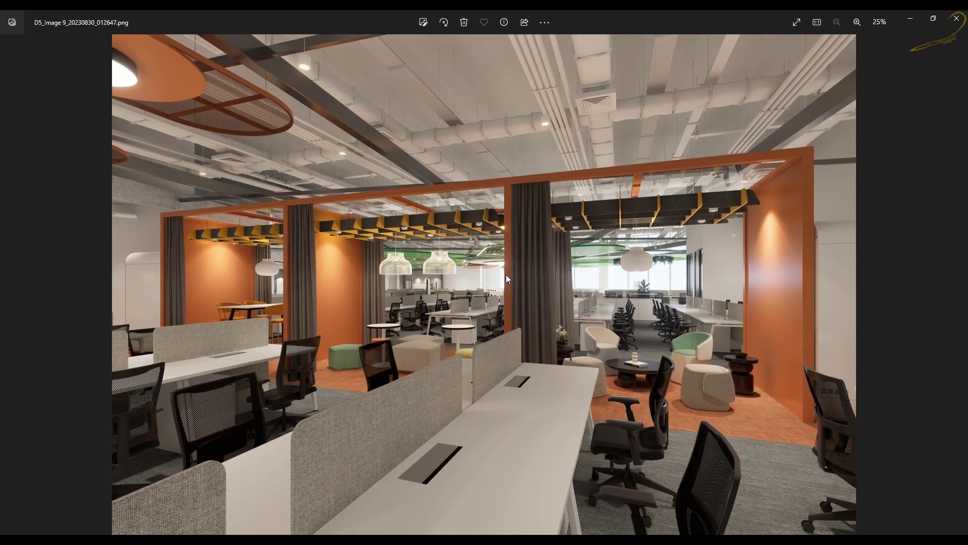
pyautogui.press('Right')
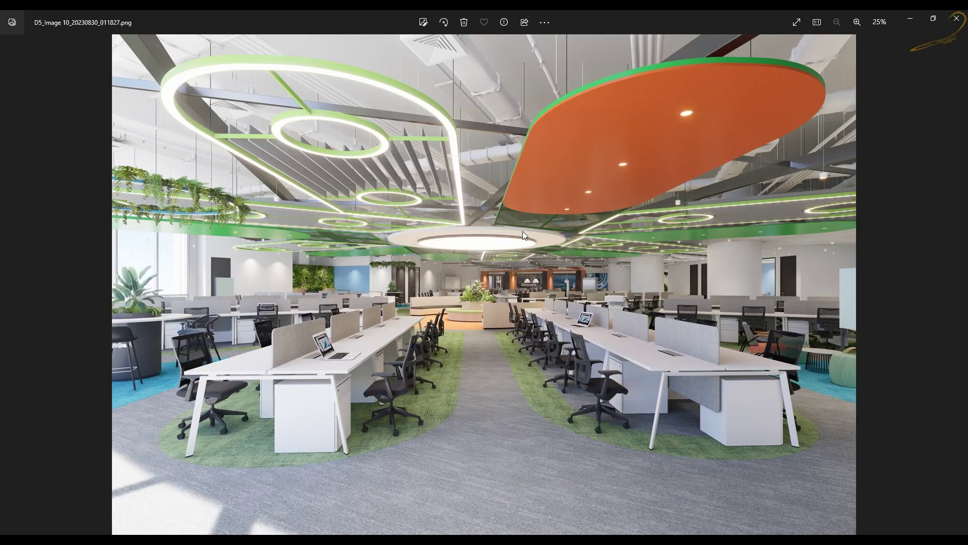
# Switch back to 3ds Max and set the viewport to the CAM_L9_OFFICE_V3 camera
pyautogui.hotkey('alt', 'Tab')
pyautogui.press('c')
pyautogui.click(480, 253)
pyautogui.doubleClick(479, 253)
pyautogui.hotkey('alt', 'Tab')
pyautogui.hotkey('alt', 'Tab')
pyautogui.press('c')
pyautogui.doubleClick(482, 263)
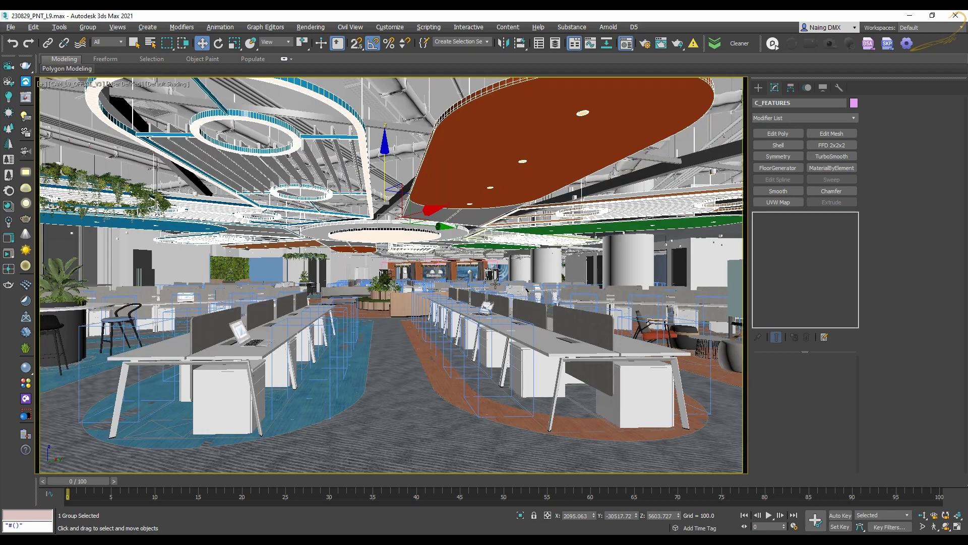
# Switch between the D5_Image 10 render and 3ds Max to compare the ceiling feature and carpet colours
pyautogui.hotkey('alt', 'Tab')
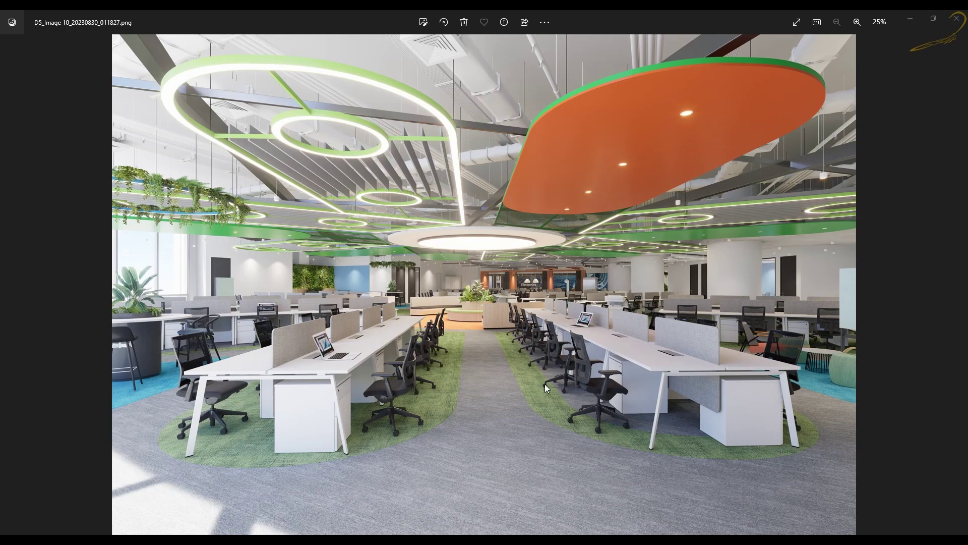
pyautogui.hotkey('alt', 'Tab')
pyautogui.hotkey('alt', 'Tab')
pyautogui.hotkey('alt', 'Tab')
pyautogui.hotkey('alt', 'Tab')
pyautogui.hotkey('alt', 'Tab')
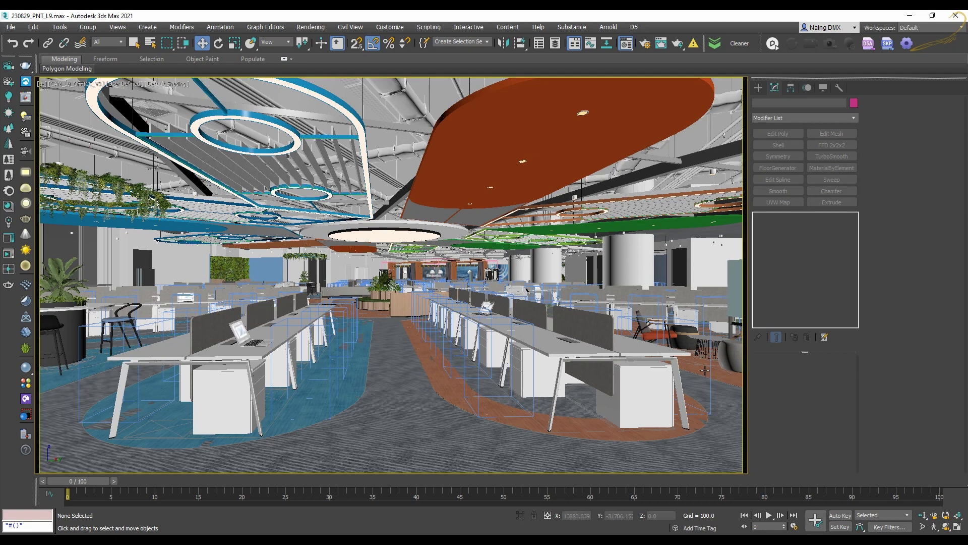
pyautogui.hotkey('alt', 'Tab')
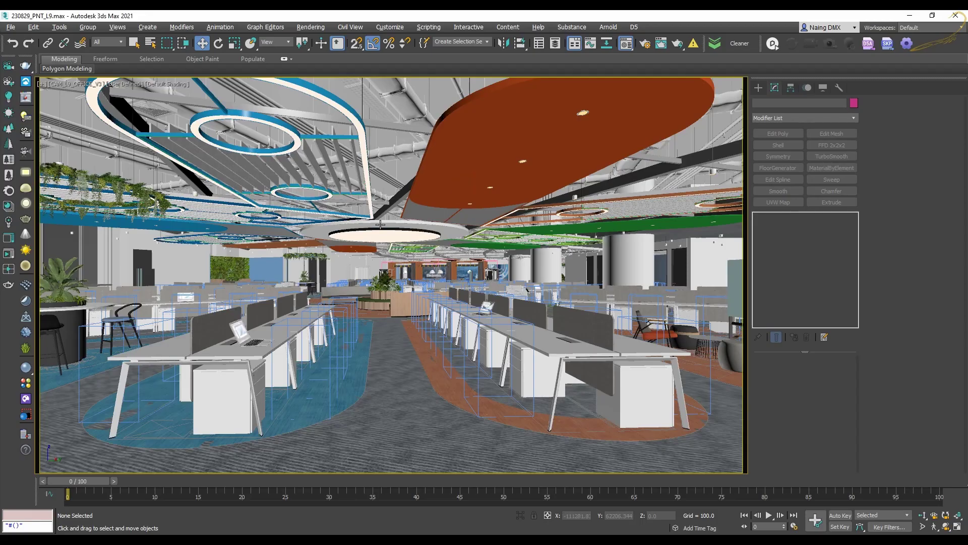
# Isolate the C_FEATURES ceiling group and show it in a maximised top view
pyautogui.click(487, 159)
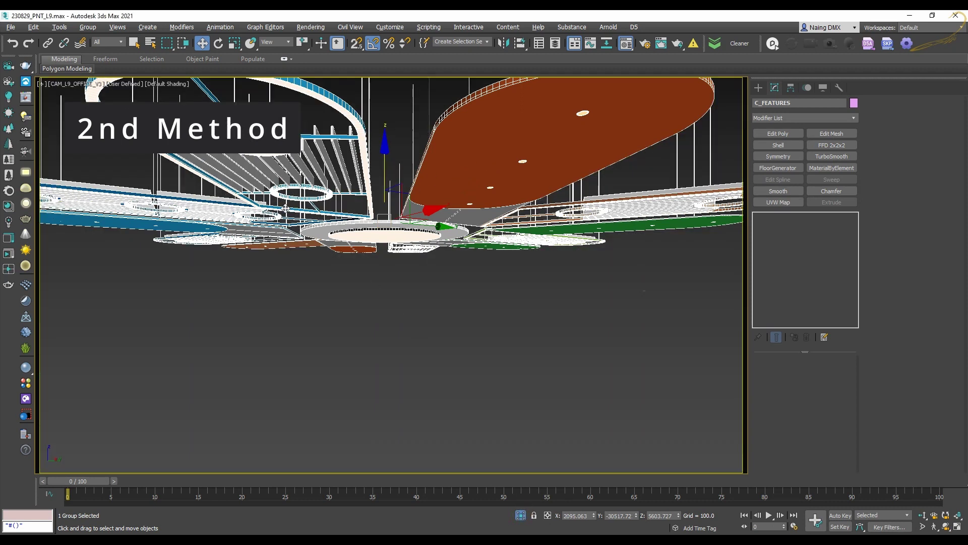
pyautogui.rightClick(283, 210)
pyautogui.click(231, 280)
pyautogui.hotkey('alt', 'w')
pyautogui.rightClick(230, 233)
pyautogui.hotkey('alt', 'w')
pyautogui.press('t')
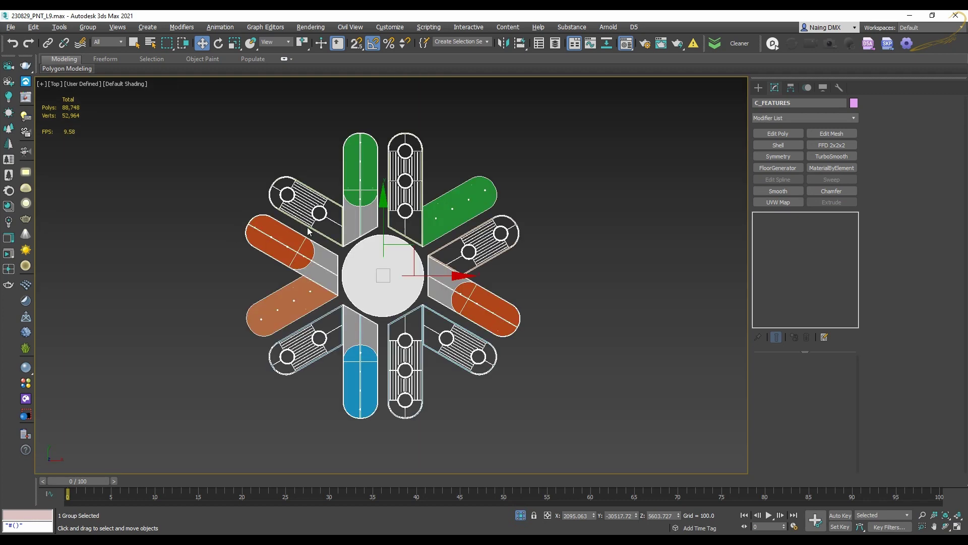
# Open the ceiling features group and select the solid green C_FEATURE A-S 1 subgroup in a close perspective view
pyautogui.hotkey('alt', 'o')
pyautogui.click(434, 201)
pyautogui.click(434, 201)
pyautogui.press('p')
pyautogui.press('z')
pyautogui.keyDown('alt'); pyautogui.moveTo(514, 284); pyautogui.dragTo(461, 249, button='middle'); pyautogui.keyUp('alt')
pyautogui.scroll(5, 460, 249)
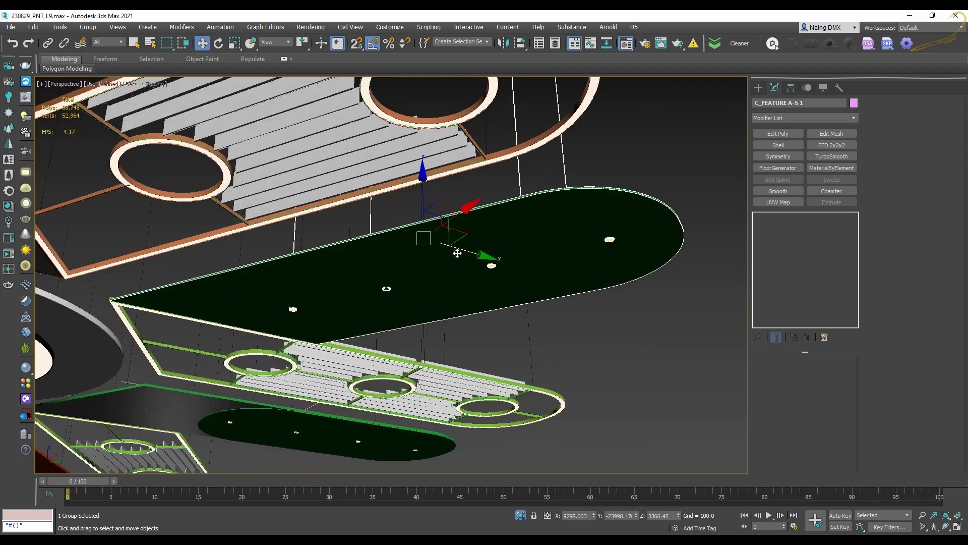
# Select the green panel's extruded shape and examine the Extrude and Edit Spline modifiers in its stack
pyautogui.click(566, 212)
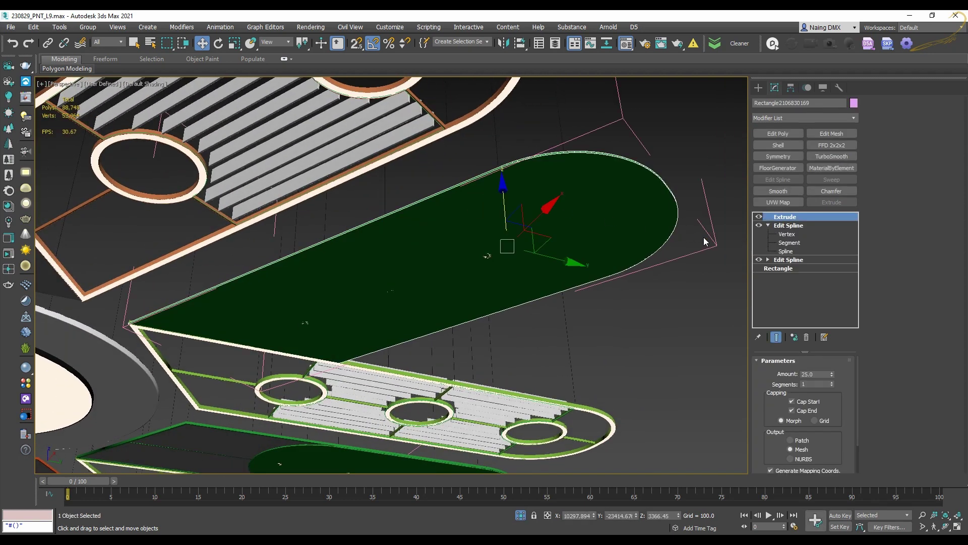
pyautogui.moveTo(640, 242); pyautogui.dragTo(539, 244, button='middle')
pyautogui.moveTo(655, 265); pyautogui.dragTo(658, 252, button='middle')
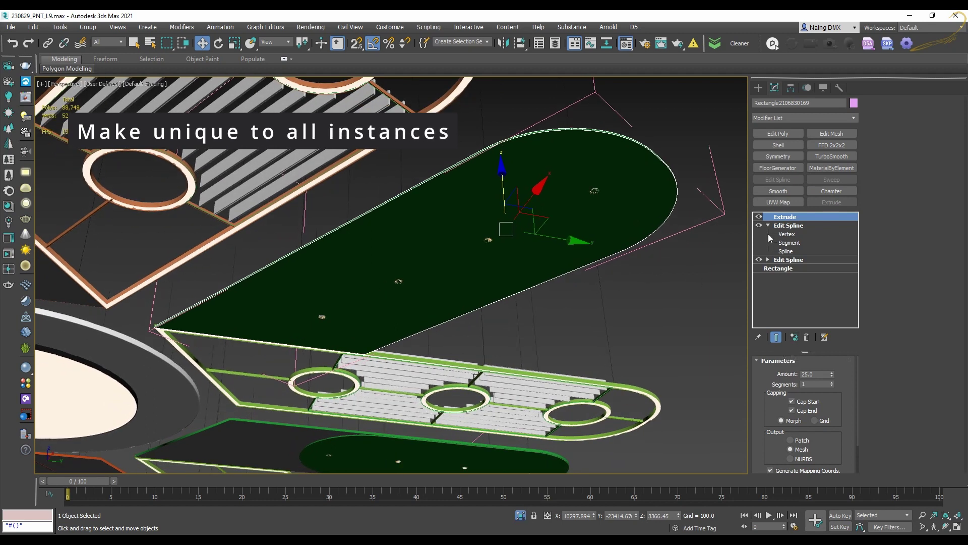
pyautogui.scroll(-5, 582, 268)
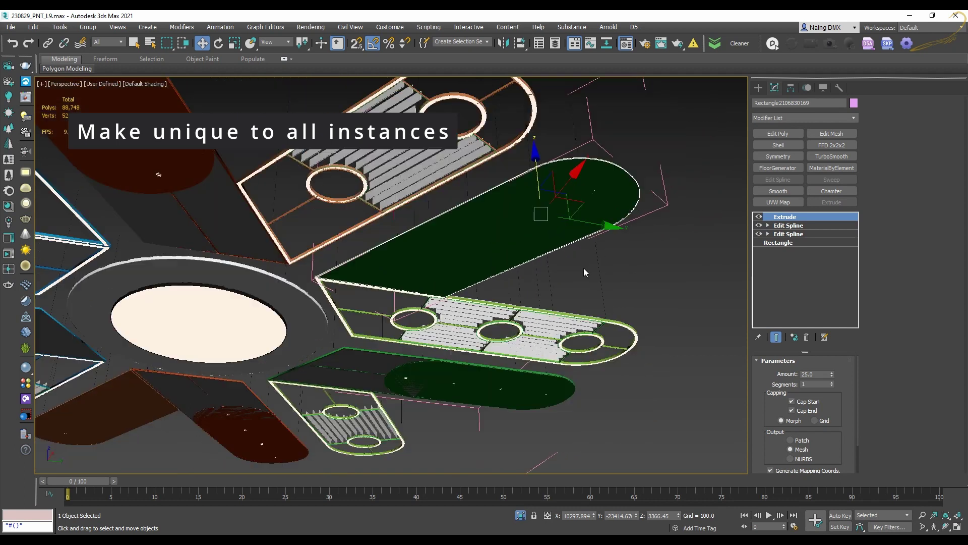
pyautogui.keyDown('alt'); pyautogui.moveTo(572, 268); pyautogui.dragTo(568, 271, button='middle'); pyautogui.keyUp('alt')
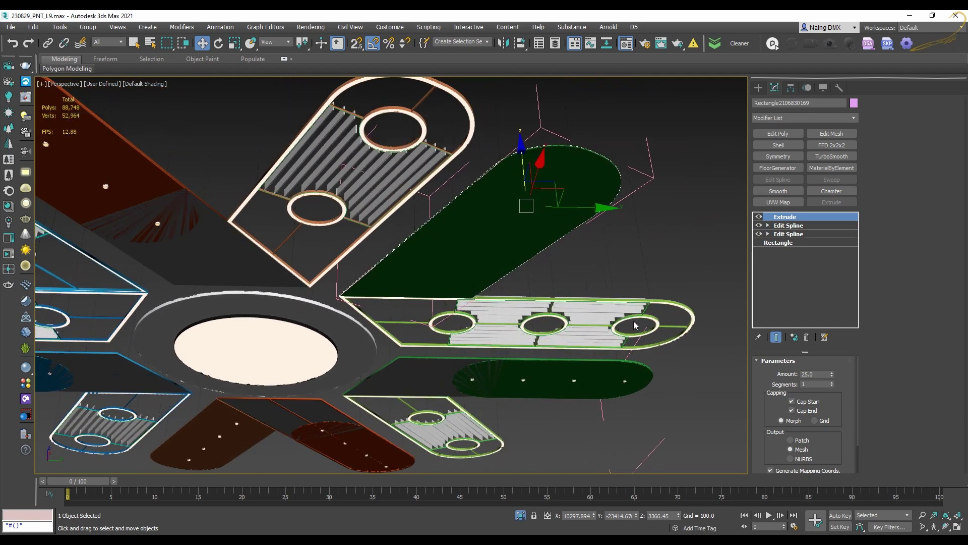
# Undo the panel selection and group opening to return to the whole C_FEATURES group
pyautogui.hotkey('ctrl', 'z')
pyautogui.hotkey('ctrl', 'z')
pyautogui.moveTo(463, 283); pyautogui.dragTo(496, 276, button='middle')
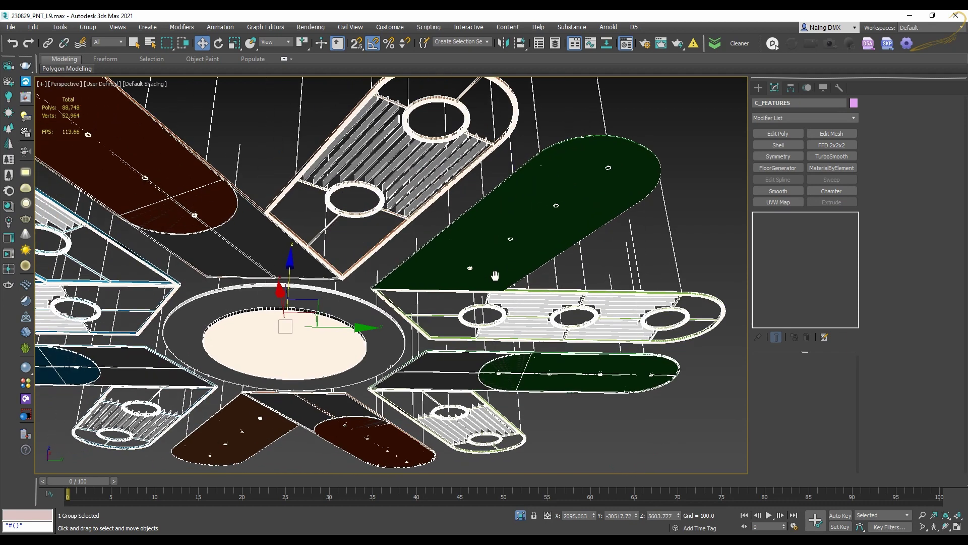
pyautogui.moveTo(244, 193); pyautogui.dragTo(267, 193, button='middle')
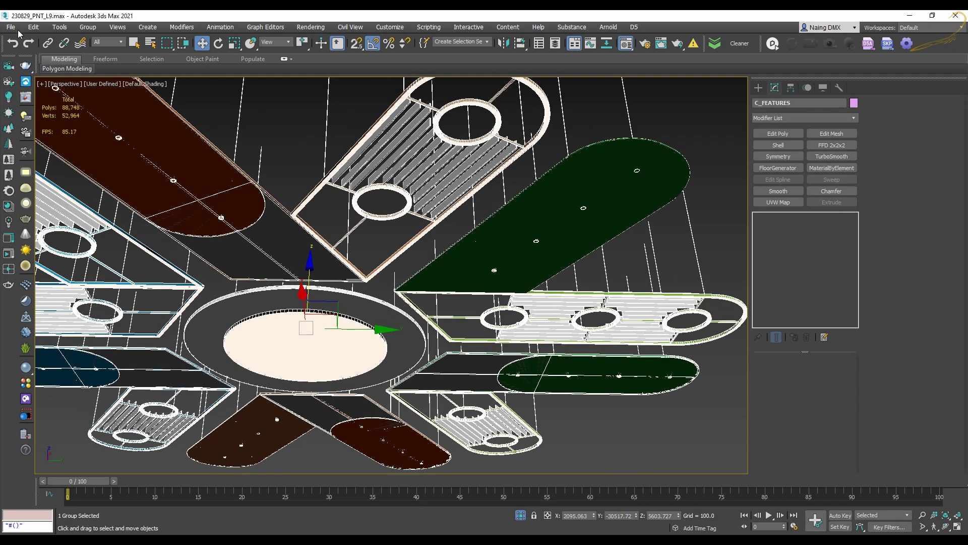
# Save the selected C_FEATURES group as a separate backup file named C_FEATURES 1 in the merge folder
pyautogui.click(10, 27)
pyautogui.click(36, 138)
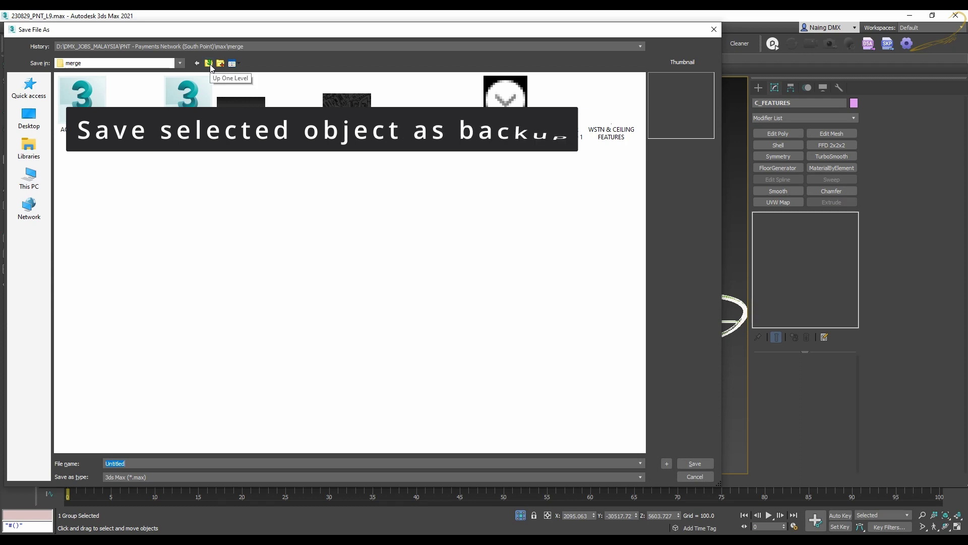
pyautogui.write('C_FEATURES 1')
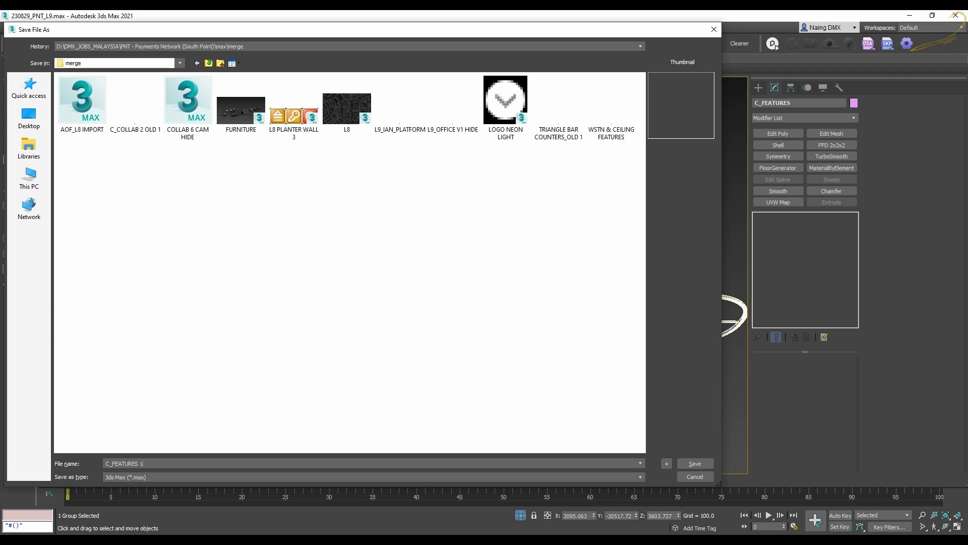
pyautogui.press('Return')
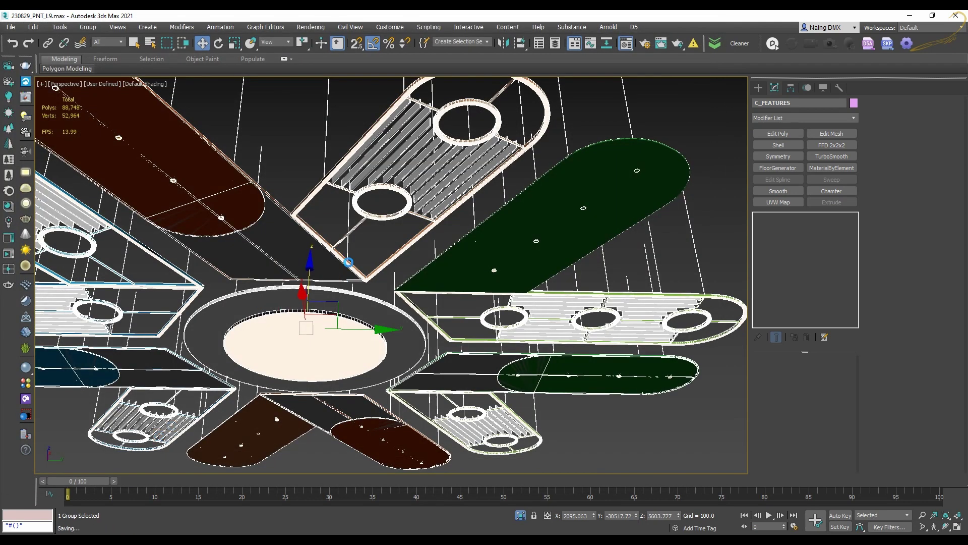
# Select the outer frame of the orange louvred C_FEATURE B-S004 group and make it unique
pyautogui.click(389, 263)
pyautogui.scroll(5, 385, 243)
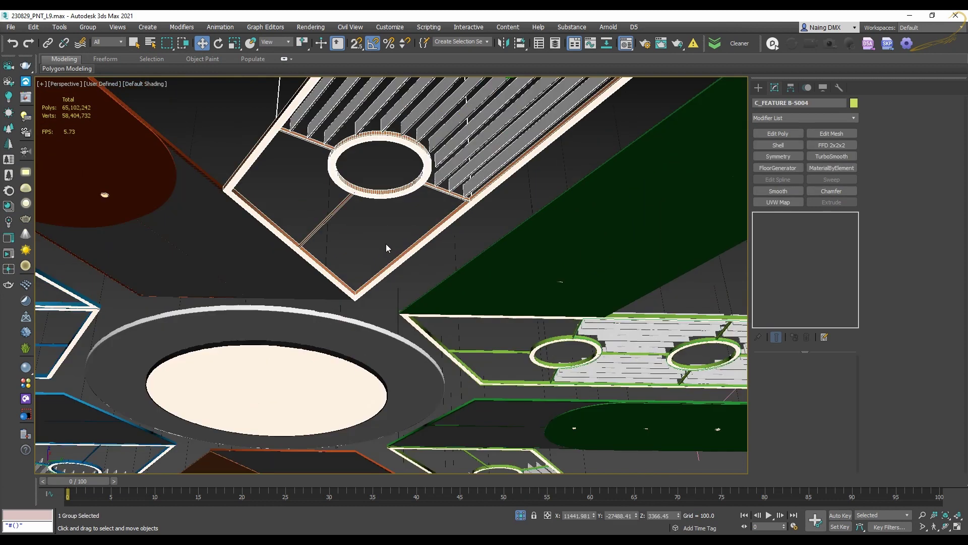
pyautogui.click(415, 261)
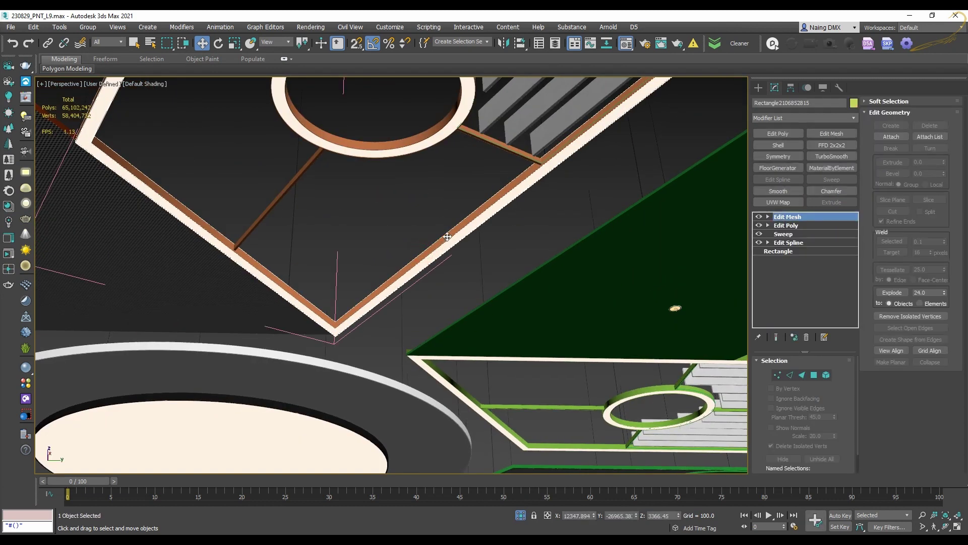
pyautogui.scroll(-3, 452, 232)
pyautogui.press('z')
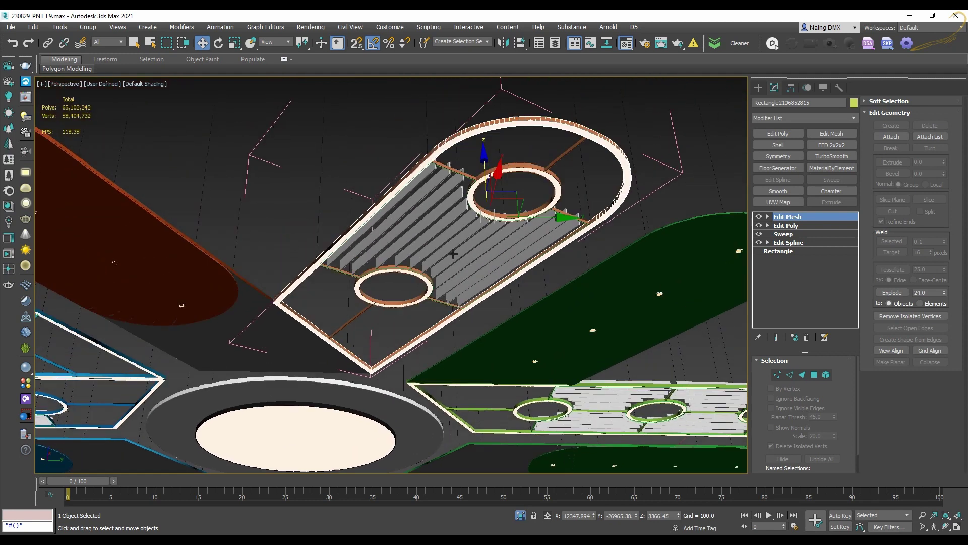
pyautogui.click(794, 338)
# Make both circular rings inside the orange louvred feature unique
pyautogui.moveTo(628, 242); pyautogui.dragTo(617, 242, button='middle')
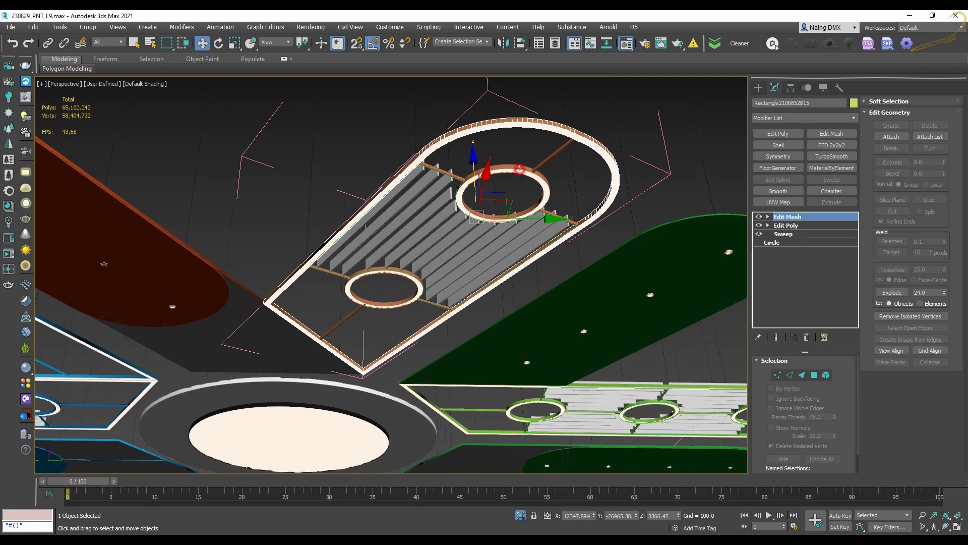
pyautogui.click(519, 170)
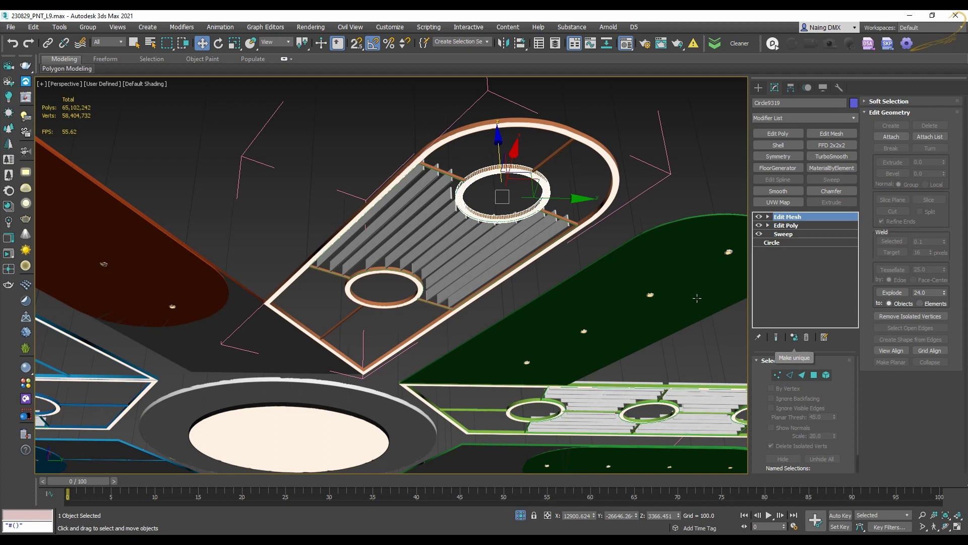
pyautogui.scroll(3, 516, 183)
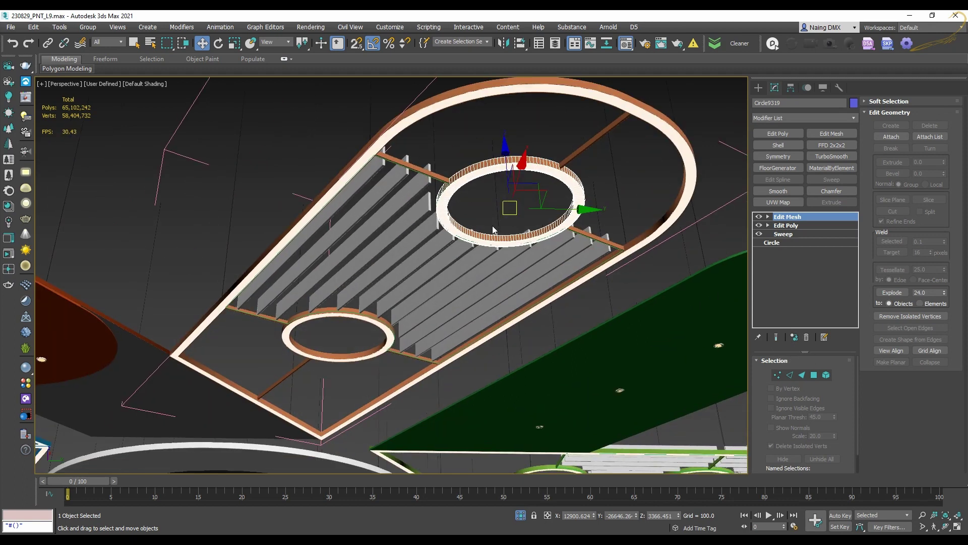
pyautogui.click(793, 338)
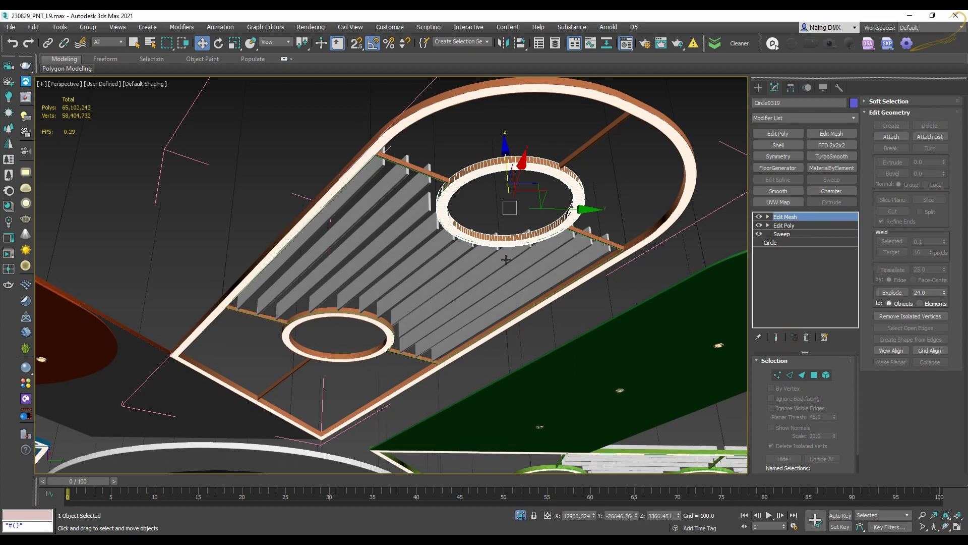
pyautogui.click(358, 320)
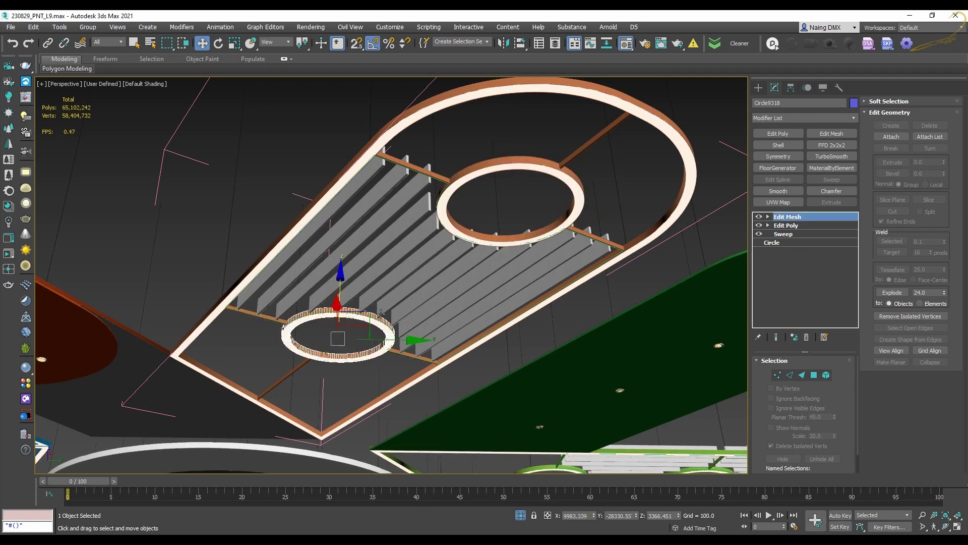
pyautogui.press('z')
pyautogui.moveTo(516, 235); pyautogui.dragTo(460, 280, button='middle')
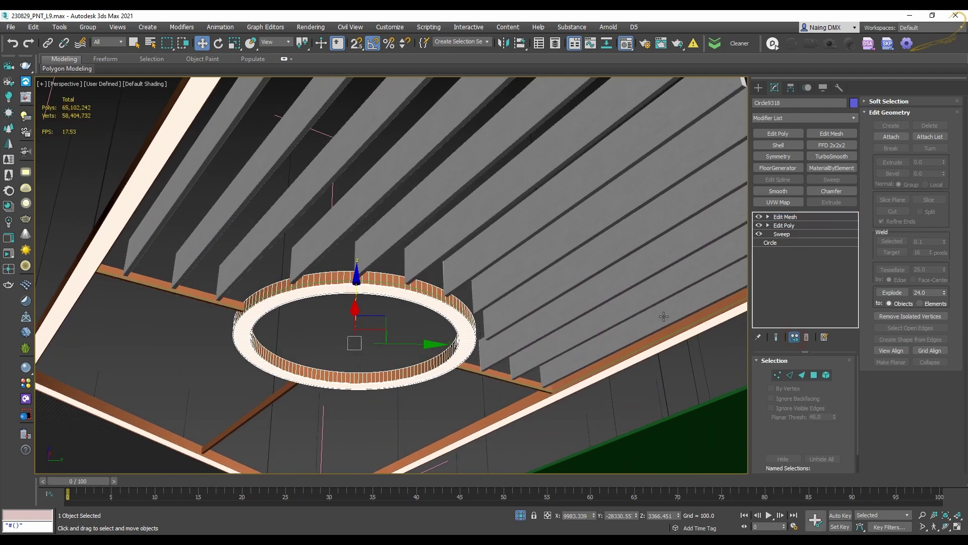
# Make the thin support bars of the orange louvred feature unique
pyautogui.click(198, 289)
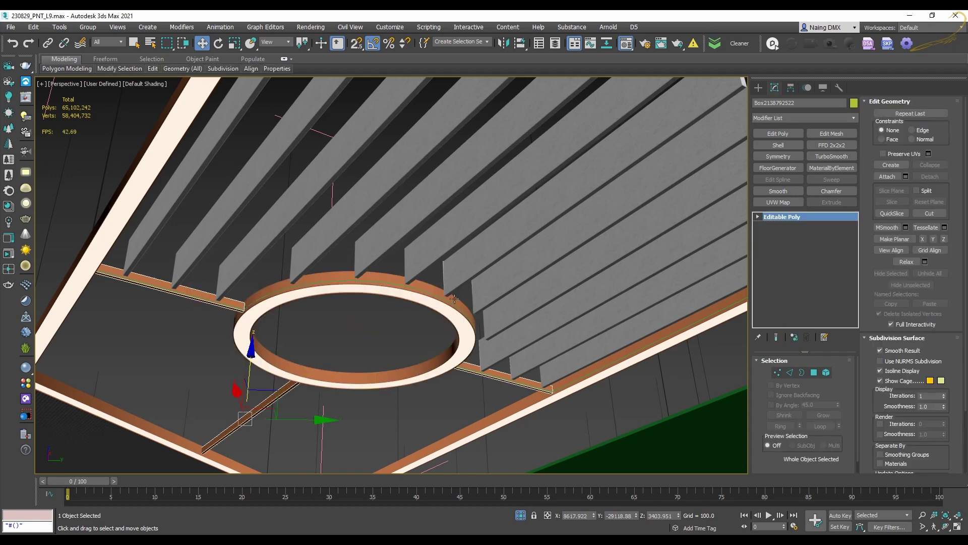
pyautogui.scroll(-4, 493, 253)
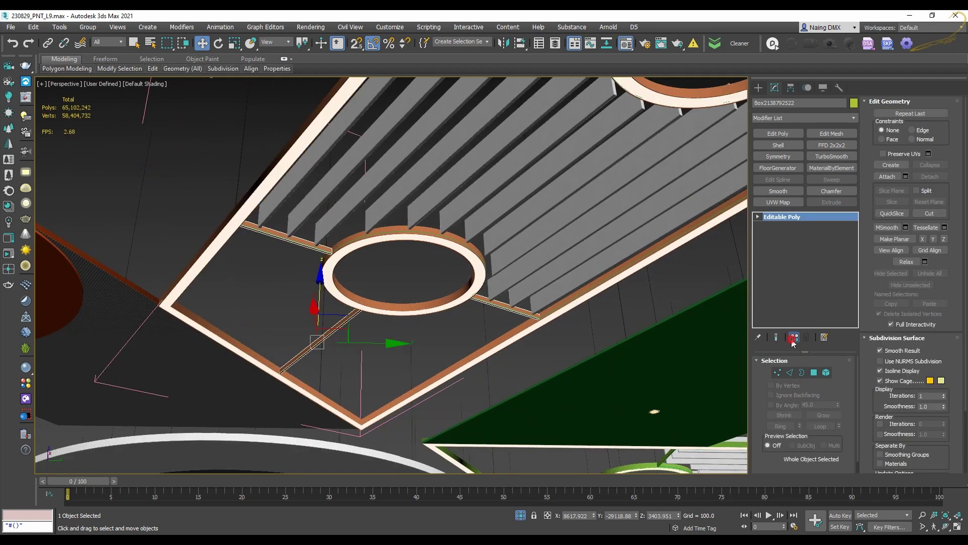
pyautogui.moveTo(669, 338); pyautogui.dragTo(419, 325, button='middle')
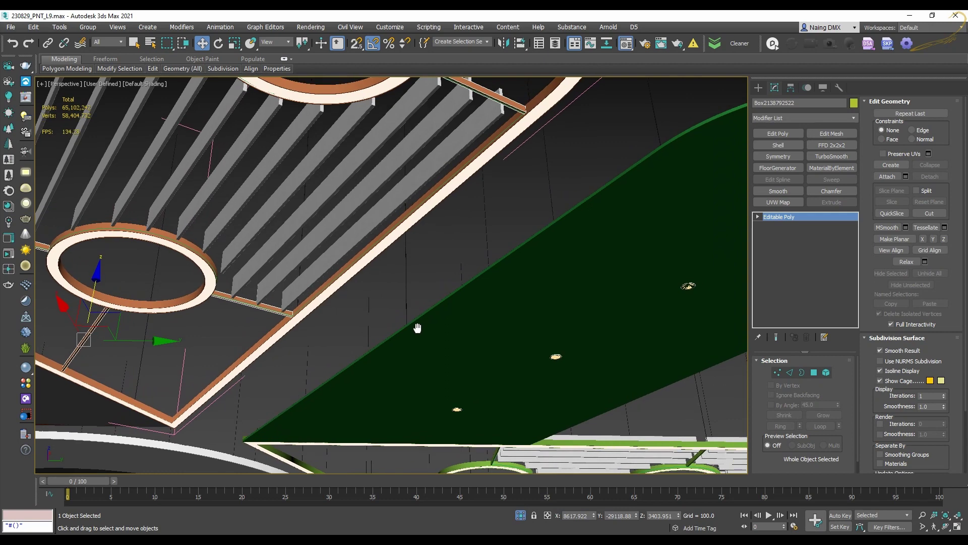
# Make the extruded panel shape of the solid green C_FEATURE A-S 1 group unique
pyautogui.scroll(-3, 418, 322)
pyautogui.scroll(-5, 428, 283)
pyautogui.scroll(6, 440, 273)
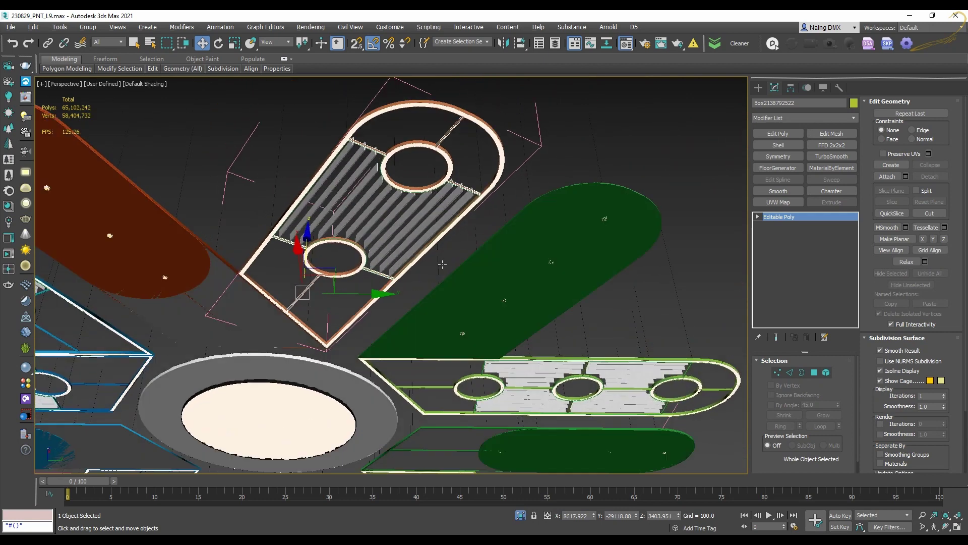
pyautogui.scroll(-5, 473, 225)
pyautogui.click(521, 223)
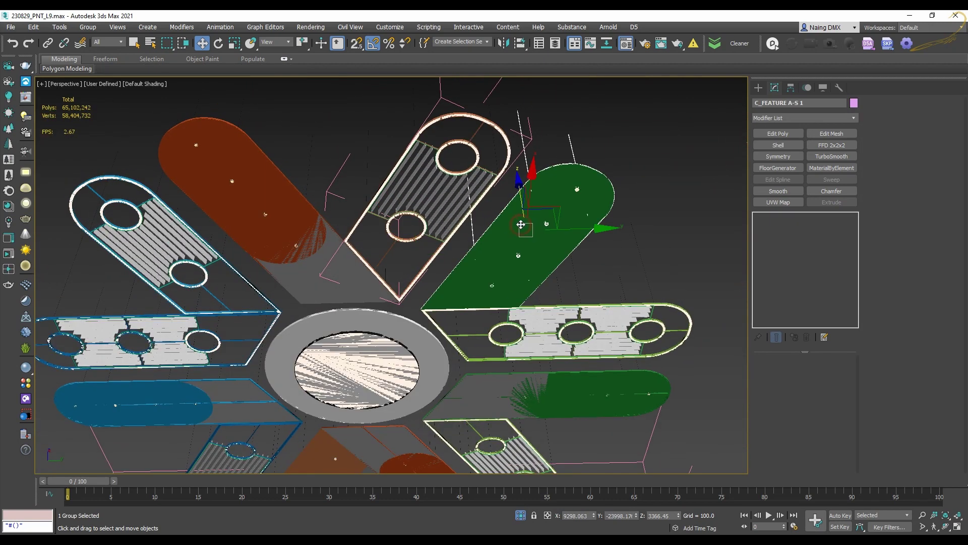
pyautogui.click(519, 230)
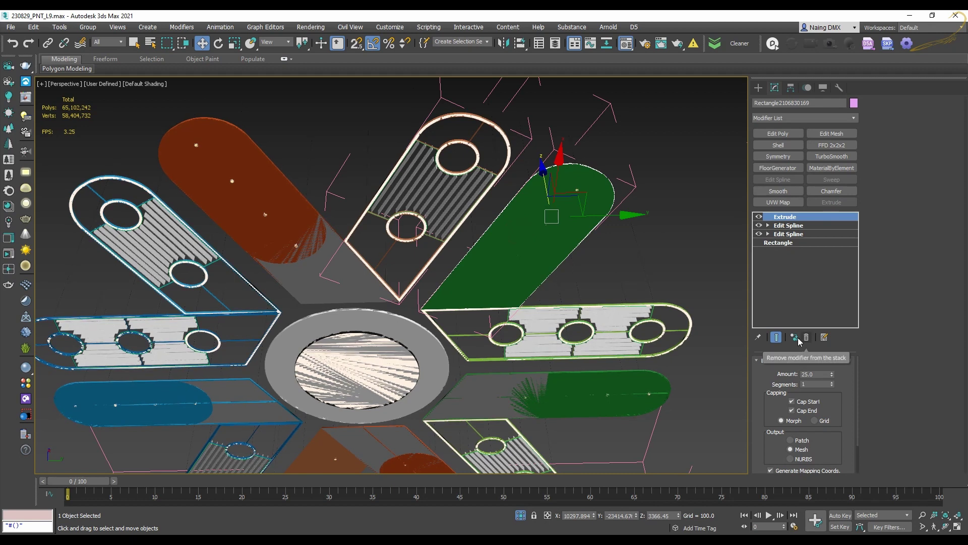
pyautogui.moveTo(573, 222); pyautogui.dragTo(392, 233)
pyautogui.hotkey('ctrl', 'z')
pyautogui.moveTo(564, 326); pyautogui.dragTo(538, 267, button='middle')
pyautogui.scroll(3, 538, 266)
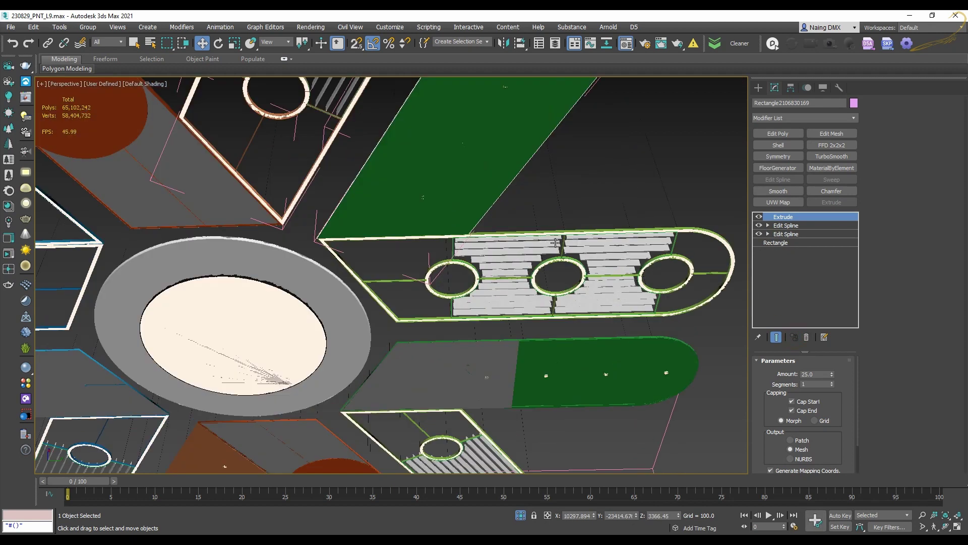
# Make the middle ring and the outer frame of the green three-ring louvred feature unique
pyautogui.scroll(-5, 566, 261)
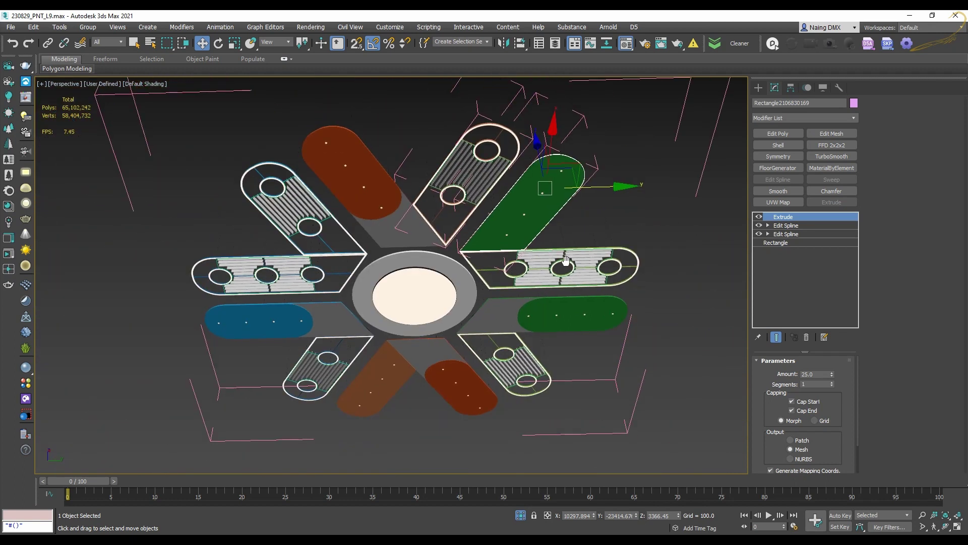
pyautogui.scroll(5, 565, 262)
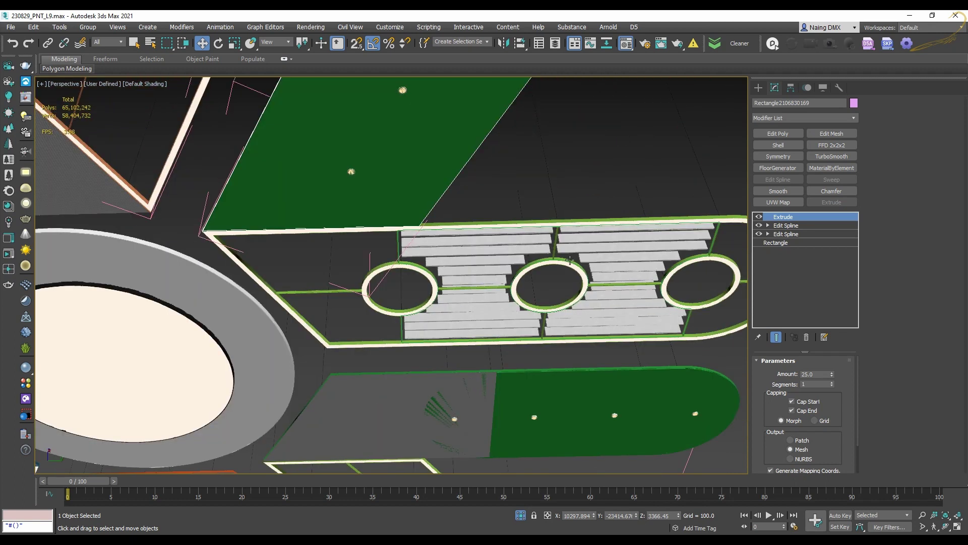
pyautogui.click(567, 261)
pyautogui.scroll(3, 570, 263)
pyautogui.click(570, 263)
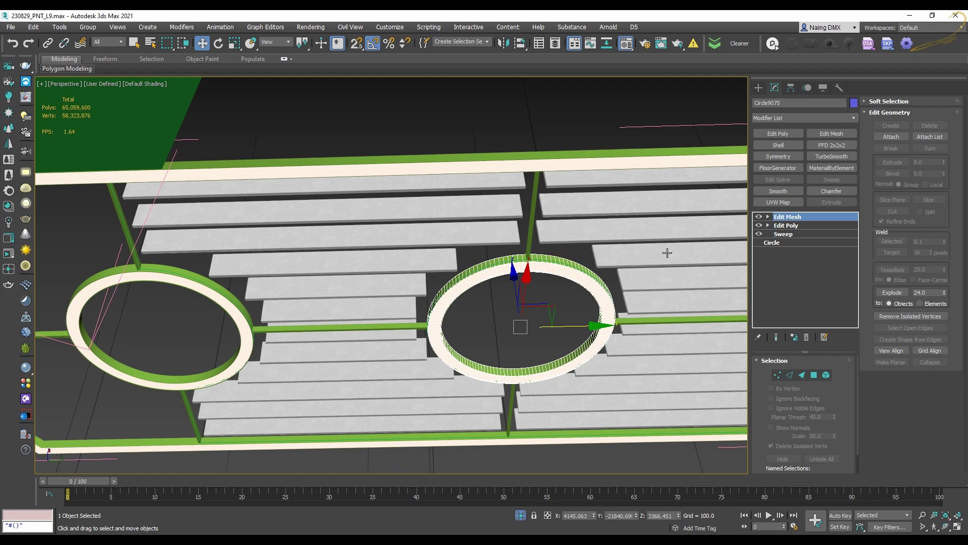
pyautogui.click(633, 168)
pyautogui.click(706, 319)
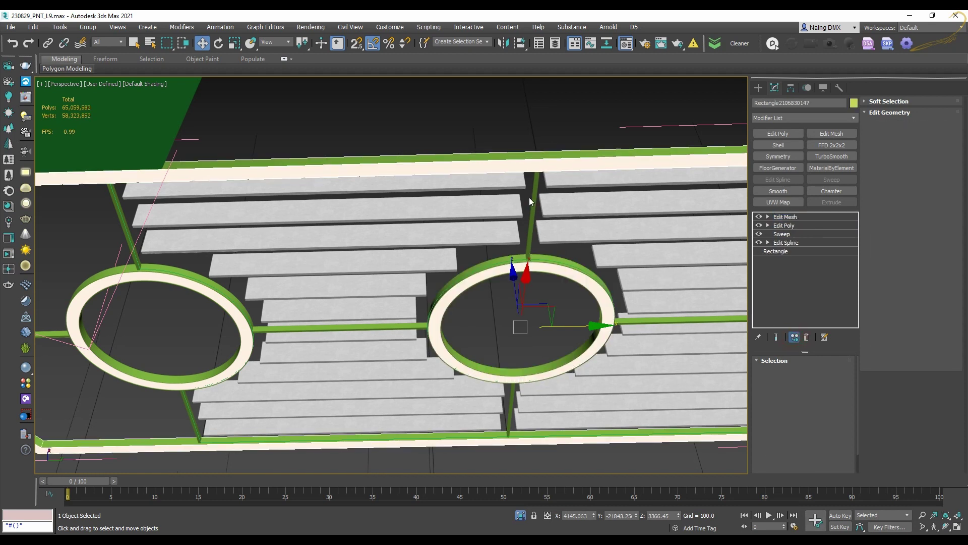
# Make the green three-ring feature's support bars unique and check its middle ring and outer frame
pyautogui.hotkey('ctrl', 'z')
pyautogui.click(214, 291)
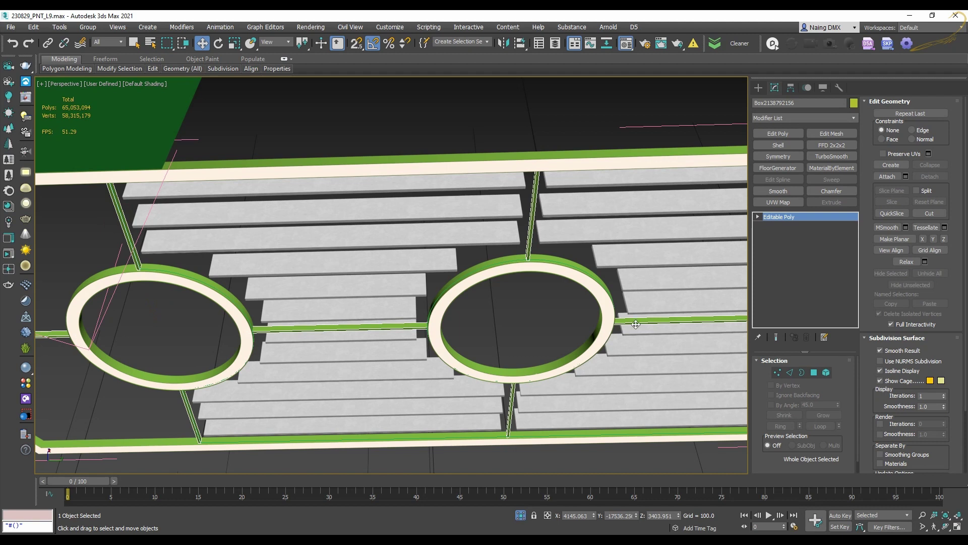
pyautogui.hotkey('ctrl', 'z')
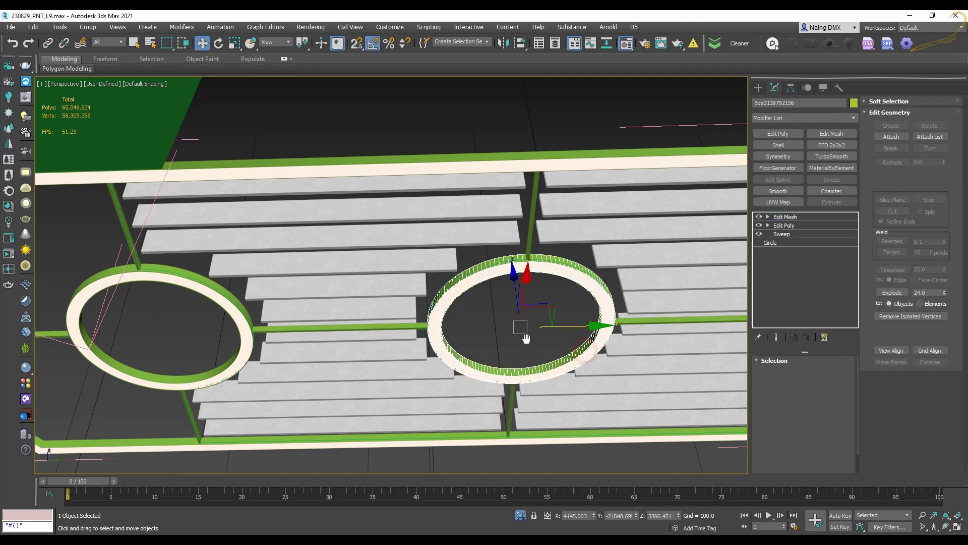
pyautogui.click(787, 217)
pyautogui.hotkey('ctrl', 'z')
pyautogui.scroll(-5, 619, 156)
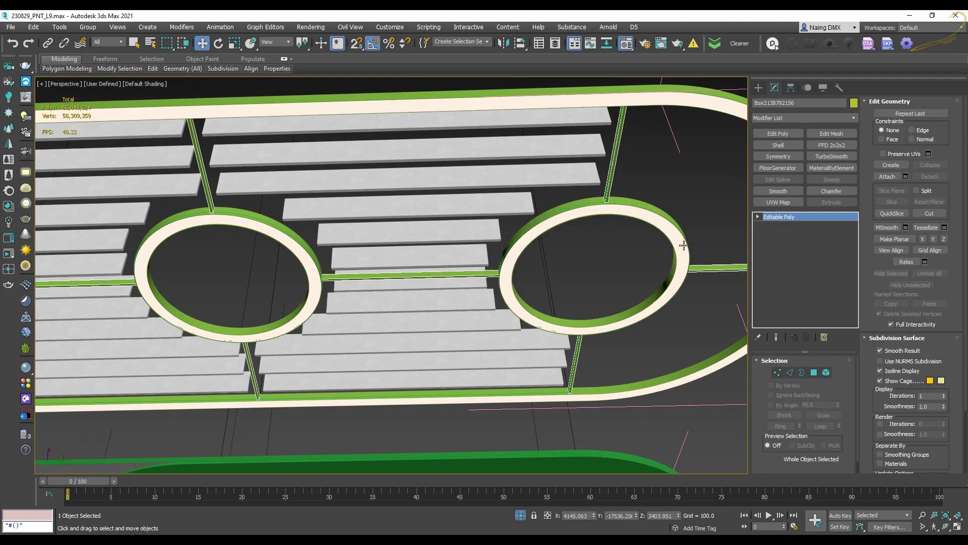
pyautogui.hotkey('ctrl', 'z')
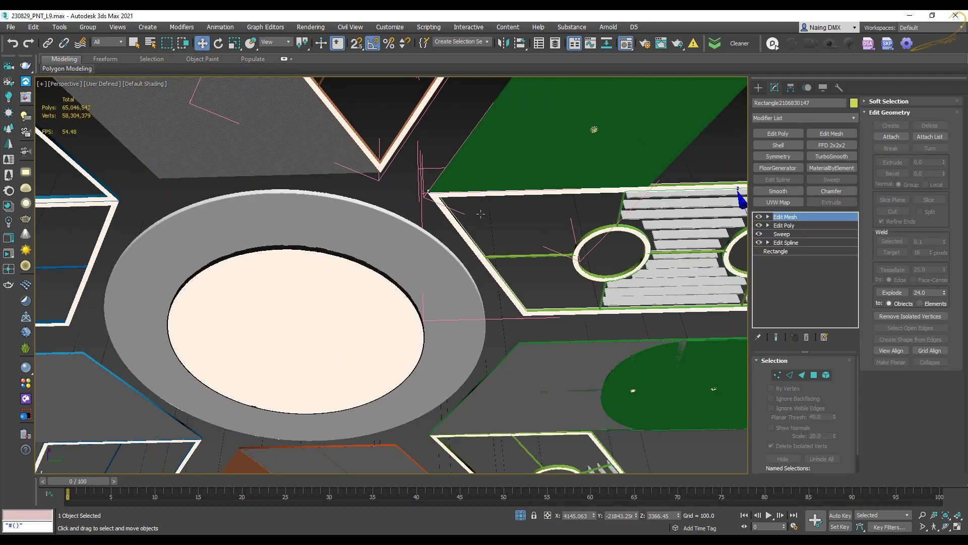
# Recheck the modifier stacks of the orange louvred feature's rings and support bars for remaining instances
pyautogui.scroll(3, 481, 214)
pyautogui.scroll(-3, 417, 227)
pyautogui.moveTo(575, 238); pyautogui.dragTo(441, 114, button='middle')
pyautogui.hotkey('ctrl', 'z')
pyautogui.scroll(-3, 509, 252)
pyautogui.moveTo(492, 81); pyautogui.dragTo(595, 357, button='middle')
pyautogui.click(492, 156)
pyautogui.click(387, 195)
pyautogui.click(518, 188)
pyautogui.click(429, 266)
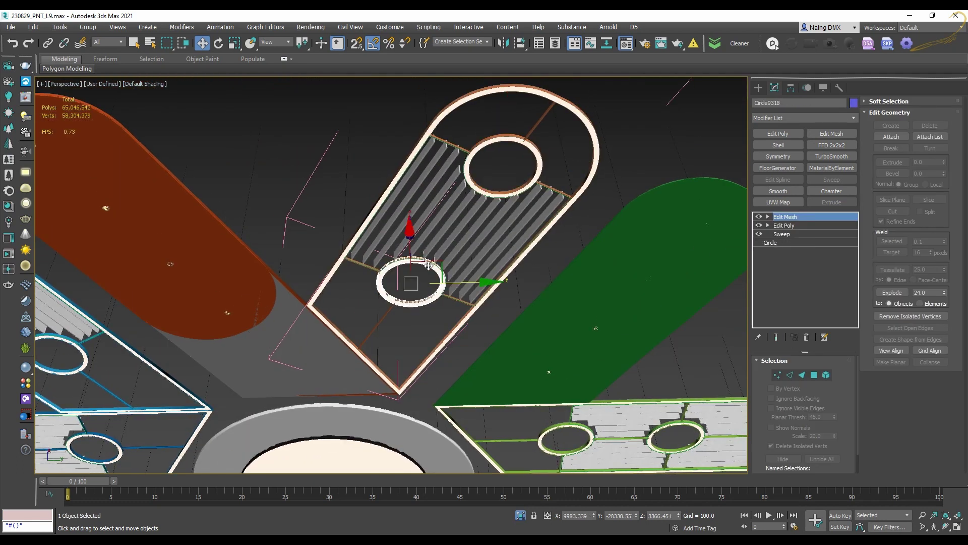
pyautogui.click(359, 265)
pyautogui.scroll(3, 359, 266)
pyautogui.click(403, 342)
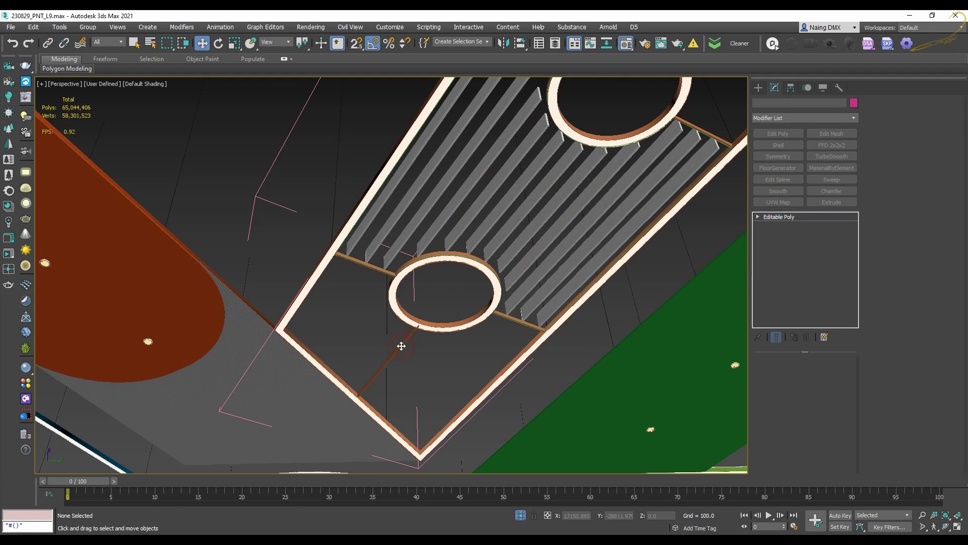
# Make the grey perforated panel and the swept frame of the solid orange-brown feature unique
pyautogui.scroll(-6, 402, 346)
pyautogui.moveTo(402, 346); pyautogui.dragTo(425, 258, button='middle')
pyautogui.click(297, 227)
pyautogui.scroll(3, 295, 227)
pyautogui.click(376, 236)
pyautogui.moveTo(377, 235); pyautogui.dragTo(395, 240, button='middle')
pyautogui.click(448, 288)
pyautogui.scroll(2, 447, 289)
pyautogui.click(484, 258)
pyautogui.scroll(4, 482, 196)
pyautogui.click(482, 192)
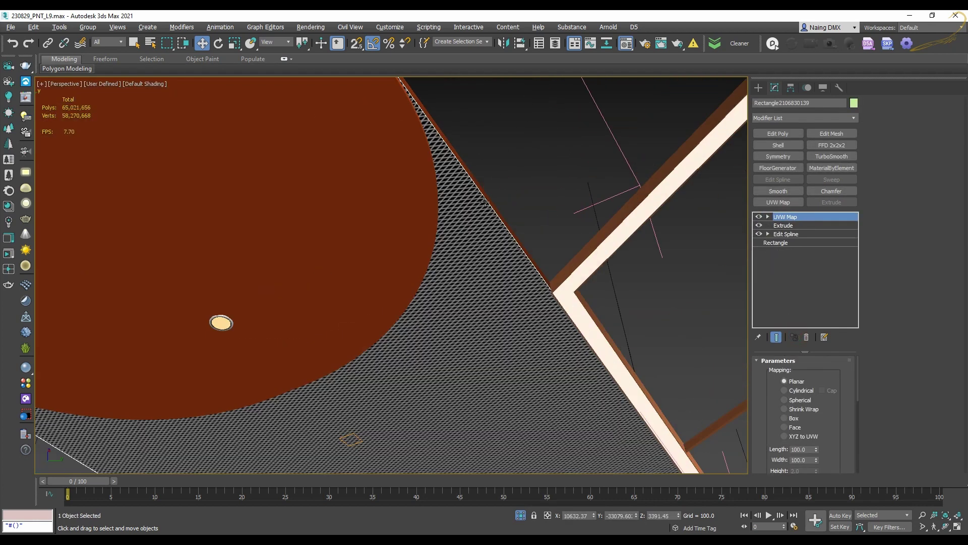
pyautogui.click(805, 337)
pyautogui.hotkey('ctrl', 'z')
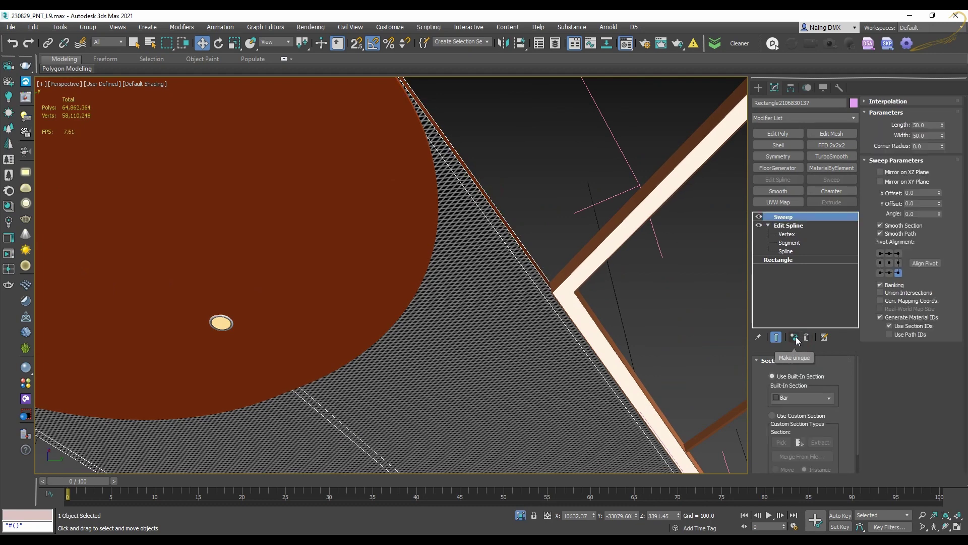
# Select the blue louvred C_FEATURE B-S005 group
pyautogui.scroll(-6, 560, 212)
pyautogui.scroll(3, 353, 192)
pyautogui.click(363, 176)
pyautogui.scroll(-5, 363, 175)
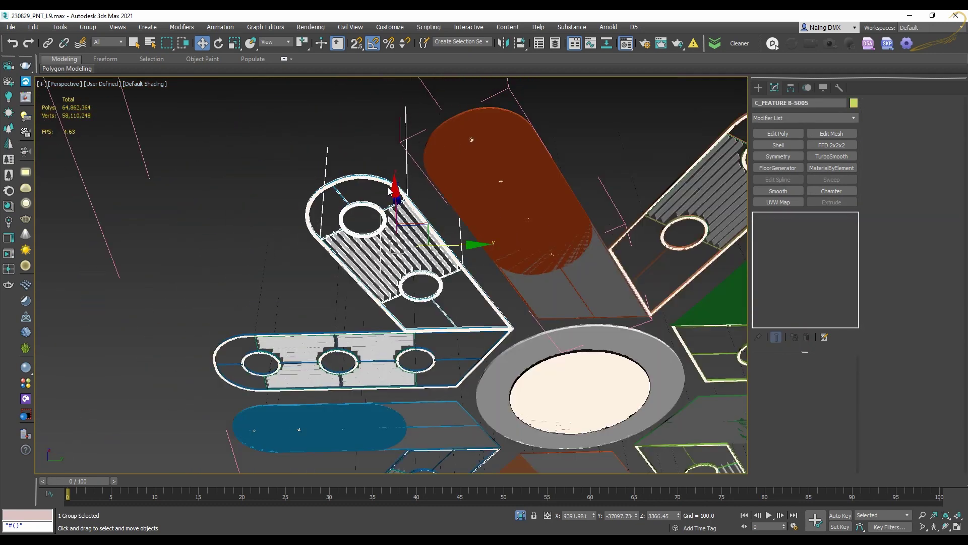
# Make the outer frame of the green two-ring louvred feature beside the brown panel unique
pyautogui.scroll(4, 385, 117)
pyautogui.scroll(-5, 384, 118)
pyautogui.moveTo(490, 277); pyautogui.dragTo(346, 166, button='middle')
pyautogui.scroll(5, 550, 303)
pyautogui.scroll(-2, 550, 303)
pyautogui.click(538, 288)
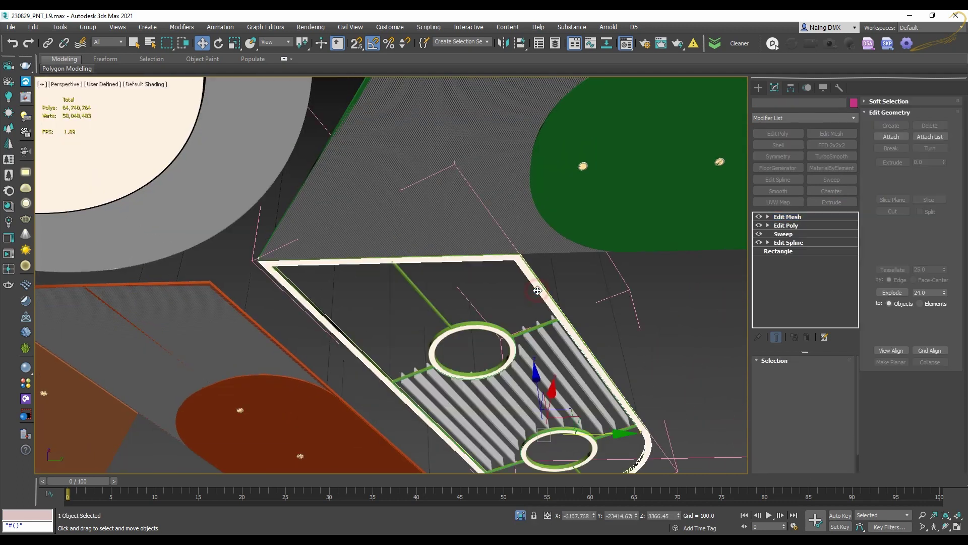
pyautogui.click(792, 336)
# Make both rings and the support bars of the green two-ring louvred feature unique
pyautogui.click(534, 331)
pyautogui.scroll(2, 534, 331)
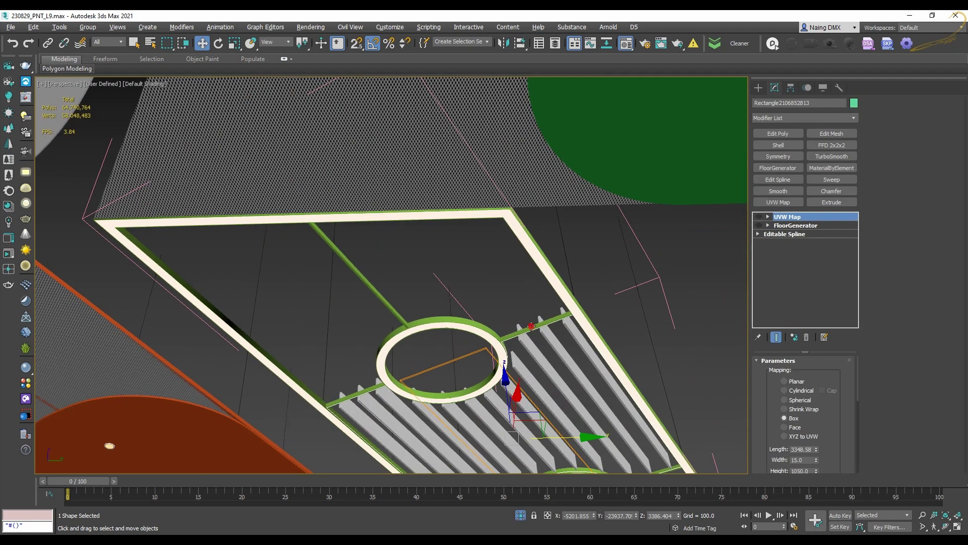
pyautogui.click(534, 331)
pyautogui.click(431, 325)
pyautogui.click(794, 337)
pyautogui.moveTo(530, 403); pyautogui.dragTo(479, 230, button='middle')
pyautogui.click(529, 331)
pyautogui.click(797, 337)
pyautogui.click(627, 327)
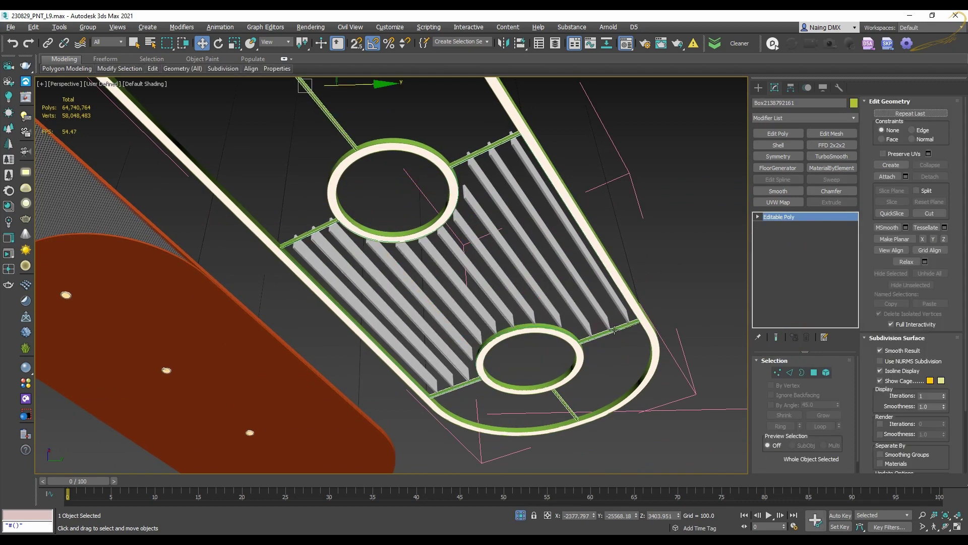
# Make the remaining ring and support bars of the green two-ring feature unique, along with the extruded panel of the adjacent solid green feature
pyautogui.click(577, 359)
pyautogui.click(586, 340)
pyautogui.click(579, 421)
pyautogui.moveTo(505, 148); pyautogui.dragTo(584, 452, button='middle')
pyautogui.click(533, 260)
pyautogui.click(511, 227)
pyautogui.click(745, 267)
pyautogui.scroll(-3, 661, 258)
pyautogui.moveTo(662, 259); pyautogui.dragTo(468, 247, button='middle')
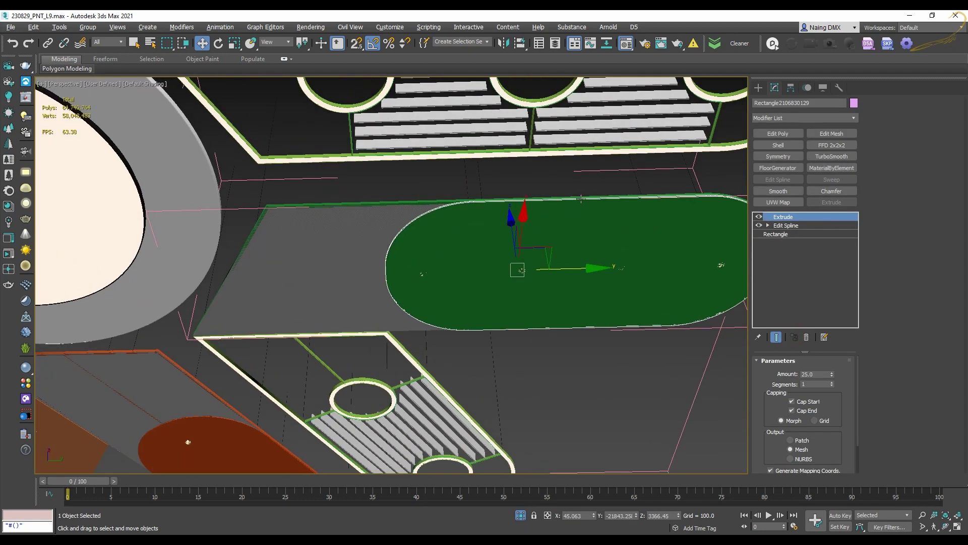
# Make the grey perforated panel and the middle strip of the solid green feature unique
pyautogui.scroll(6, 578, 192)
pyautogui.click(578, 186)
pyautogui.click(795, 339)
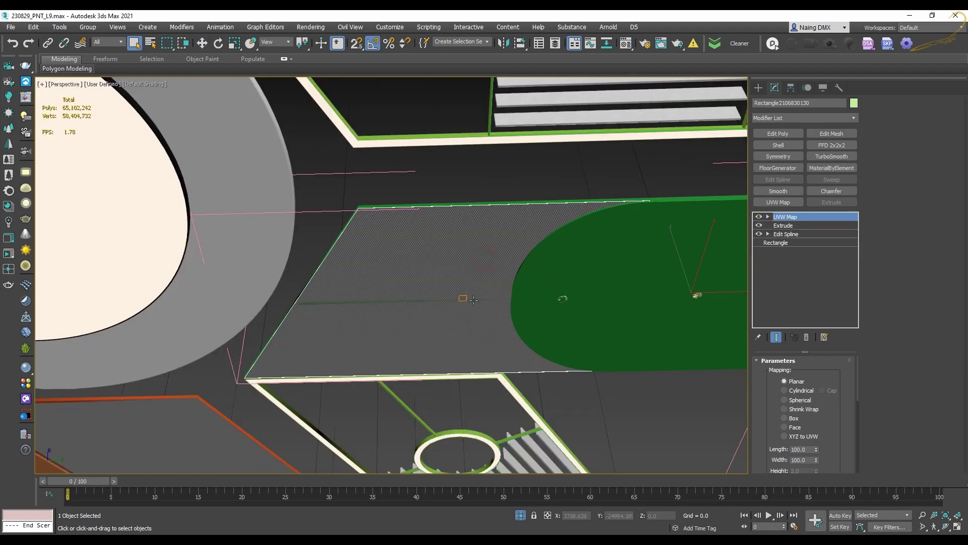
pyautogui.click(463, 298)
pyautogui.moveTo(474, 264); pyautogui.dragTo(471, 247, button='middle')
pyautogui.click(620, 244)
pyautogui.click(522, 339)
# Open the green two-ring louvred feature group, check its bars, rings and frame for remaining instances, and close the group
pyautogui.moveTo(522, 339); pyautogui.dragTo(538, 243, button='middle')
pyautogui.hotkey('alt', 'o')
pyautogui.click(537, 245)
pyautogui.scroll(3, 542, 246)
pyautogui.click(544, 303)
pyautogui.moveTo(509, 345); pyautogui.dragTo(497, 250, button='middle')
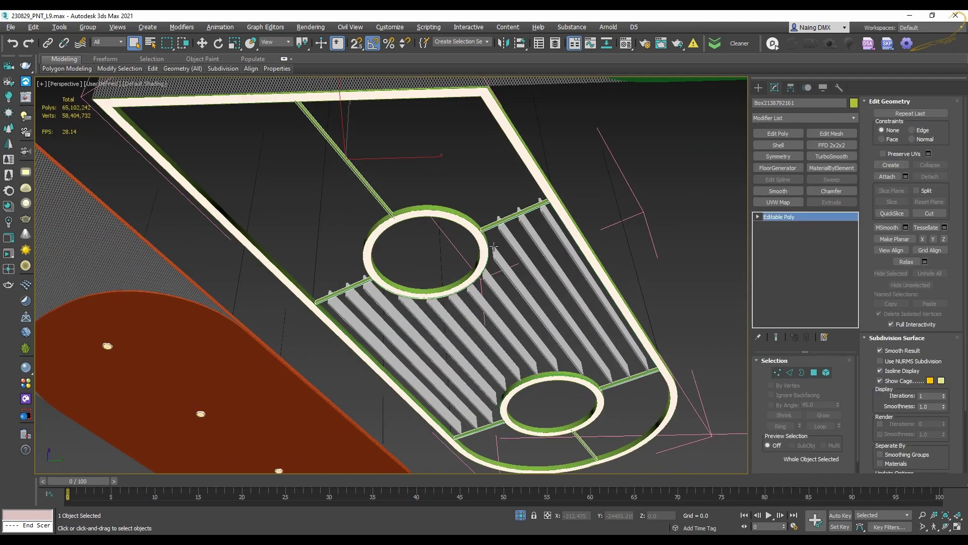
pyautogui.click(559, 380)
pyautogui.moveTo(559, 379); pyautogui.dragTo(540, 265, button='middle')
pyautogui.click(608, 263)
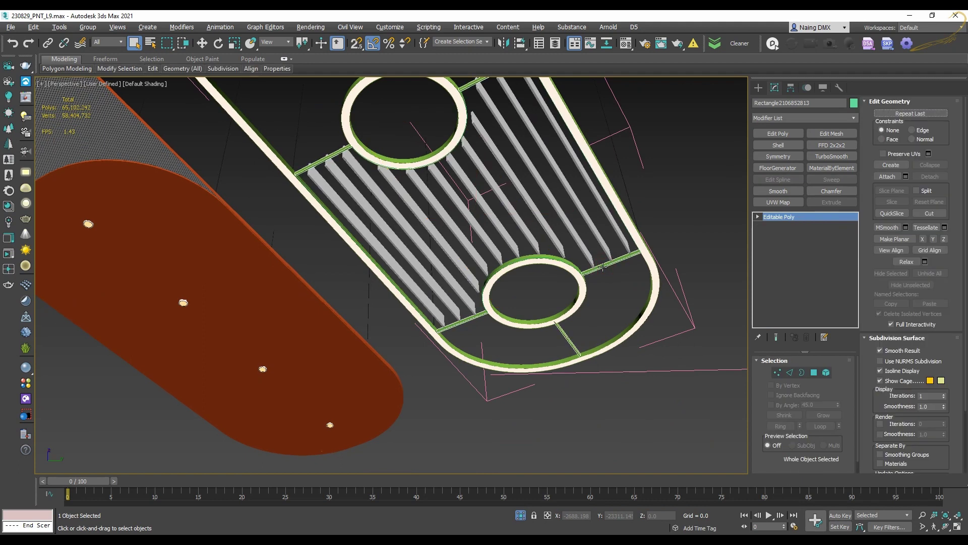
pyautogui.click(654, 293)
pyautogui.hotkey('alt', 'c')
# Open the solid orange-brown feature group beside the green louvres and make its extruded panel unique
pyautogui.click(391, 234)
pyautogui.hotkey('alt', 'o')
pyautogui.moveTo(212, 251); pyautogui.dragTo(407, 238, button='middle')
pyautogui.click(391, 233)
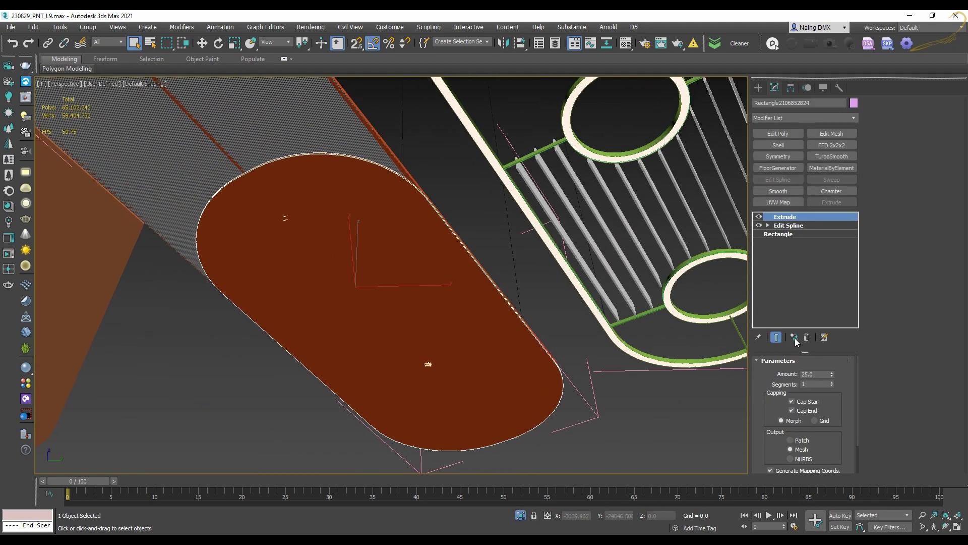
pyautogui.hotkey('alt', 'c')
# Make the swept frame around the solid orange-brown feature unique
pyautogui.scroll(3, 389, 141)
pyautogui.moveTo(389, 141); pyautogui.dragTo(465, 197, button='middle')
pyautogui.hotkey('alt', 'o')
pyautogui.click(444, 188)
pyautogui.click(793, 338)
pyautogui.click(644, 216)
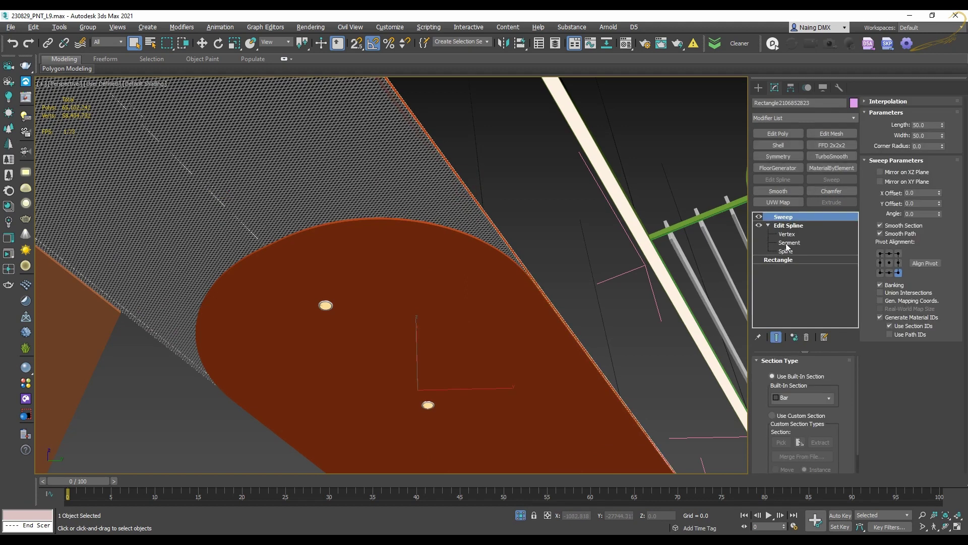
# Open the neighbouring solid brown feature group and make its extruded panel unique
pyautogui.scroll(-4, 490, 247)
pyautogui.moveTo(509, 316); pyautogui.dragTo(700, 333, button='middle')
pyautogui.hotkey('alt', 'c')
pyautogui.click(426, 222)
pyautogui.hotkey('alt', 'o')
pyautogui.click(426, 222)
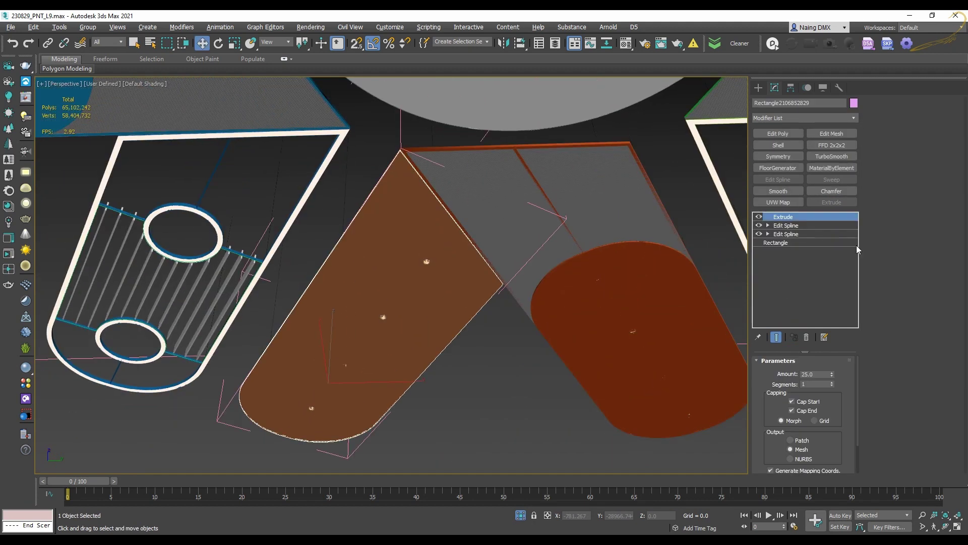
pyautogui.press('F3')
pyautogui.press('F3')
# Locate the blue louvred features by selecting the C_FEATURE B-S006 and C_FEATURE B-B001 groups
pyautogui.moveTo(316, 222); pyautogui.dragTo(448, 247, button='middle')
pyautogui.click(425, 258)
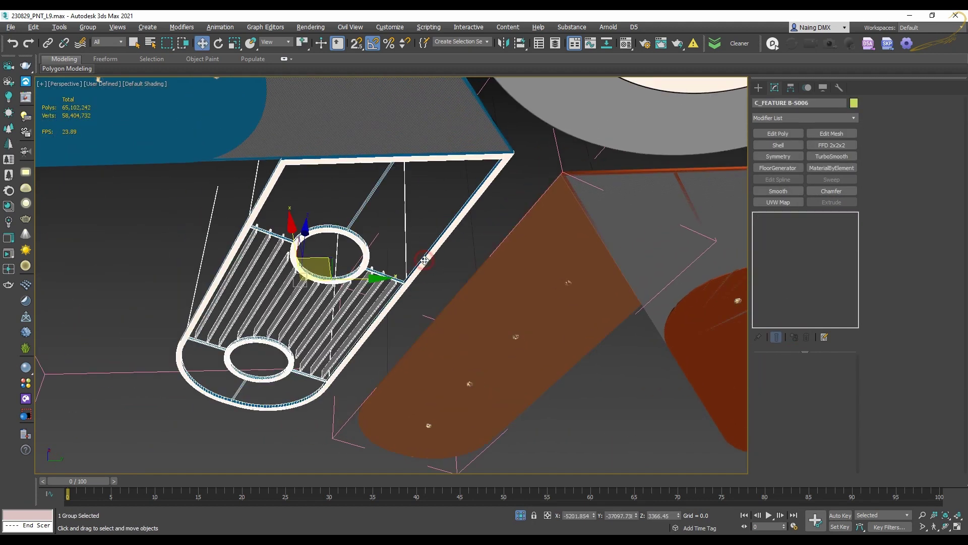
pyautogui.scroll(-3, 453, 277)
pyautogui.click(488, 273)
pyautogui.scroll(-1, 412, 250)
pyautogui.click(412, 250)
pyautogui.scroll(5, 428, 250)
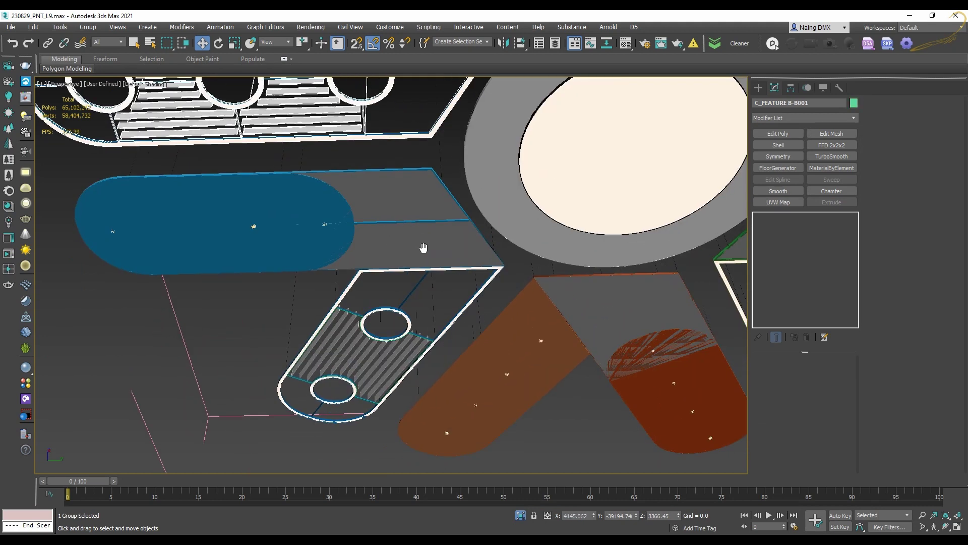
# Open the blue two-ring louvred feature group beside the brown panel and make its outer frame and ring unique
pyautogui.moveTo(427, 250); pyautogui.dragTo(436, 202, button='middle')
pyautogui.hotkey('alt', 'o')
pyautogui.click(436, 202)
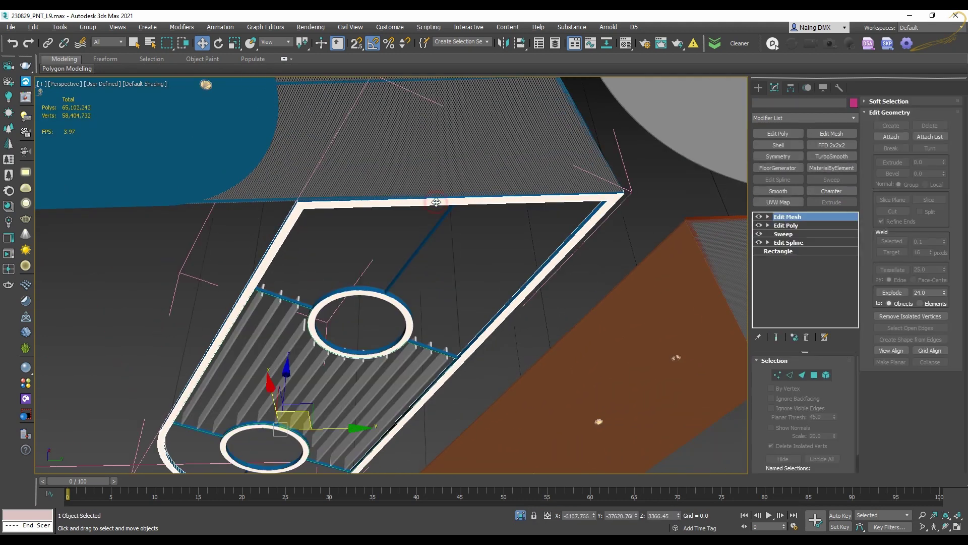
pyautogui.click(456, 233)
pyautogui.click(411, 329)
pyautogui.moveTo(502, 262); pyautogui.dragTo(595, 116, button='middle')
pyautogui.click(369, 296)
pyautogui.click(795, 338)
# Make the support bars of the blue two-ring feature and the extruded panel of the adjacent solid blue feature unique
pyautogui.moveTo(347, 220); pyautogui.dragTo(415, 372, button='middle')
pyautogui.click(335, 229)
pyautogui.click(484, 231)
pyautogui.click(467, 252)
pyautogui.click(462, 245)
pyautogui.click(488, 323)
pyautogui.click(555, 303)
pyautogui.click(540, 205)
pyautogui.click(459, 158)
pyautogui.moveTo(482, 175); pyautogui.dragTo(395, 313, button='middle')
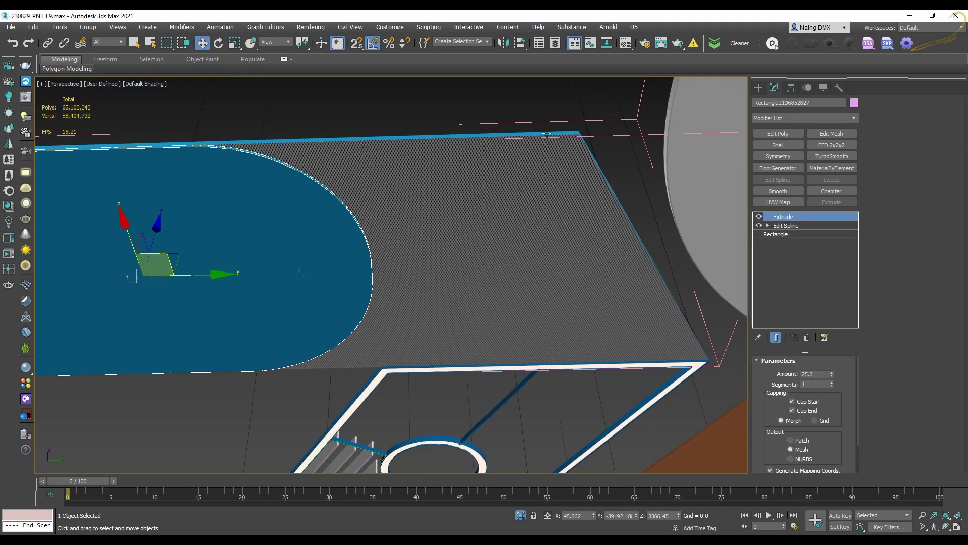
# Make the swept frame of the solid blue feature and the outer frame of the three-ring blue louvred feature unique
pyautogui.click(547, 133)
pyautogui.scroll(-3, 550, 144)
pyautogui.moveTo(550, 144); pyautogui.dragTo(534, 305, button='middle')
pyautogui.click(479, 249)
pyautogui.click(482, 248)
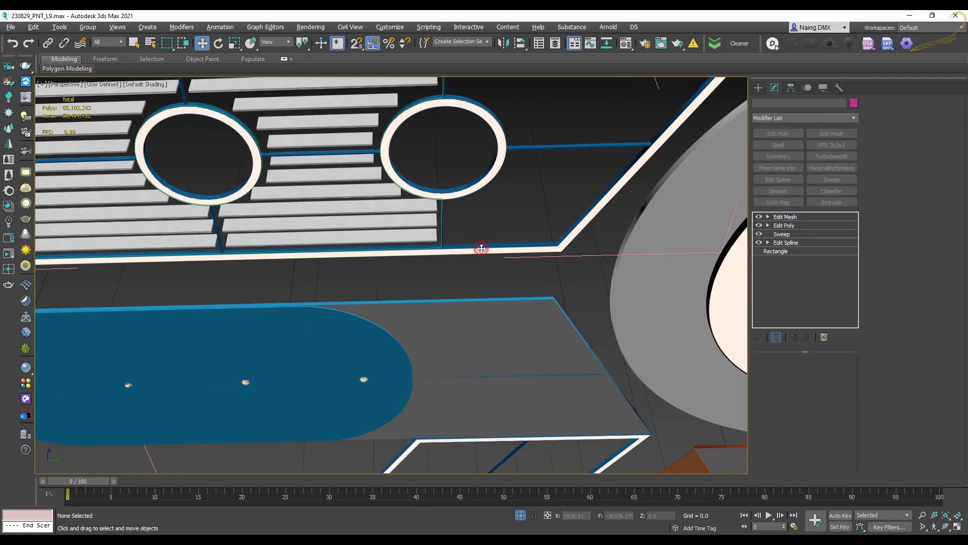
# Make the rings and support bars of the three-ring blue louvred feature unique
pyautogui.click(433, 196)
pyautogui.moveTo(507, 188); pyautogui.dragTo(519, 224, button='middle')
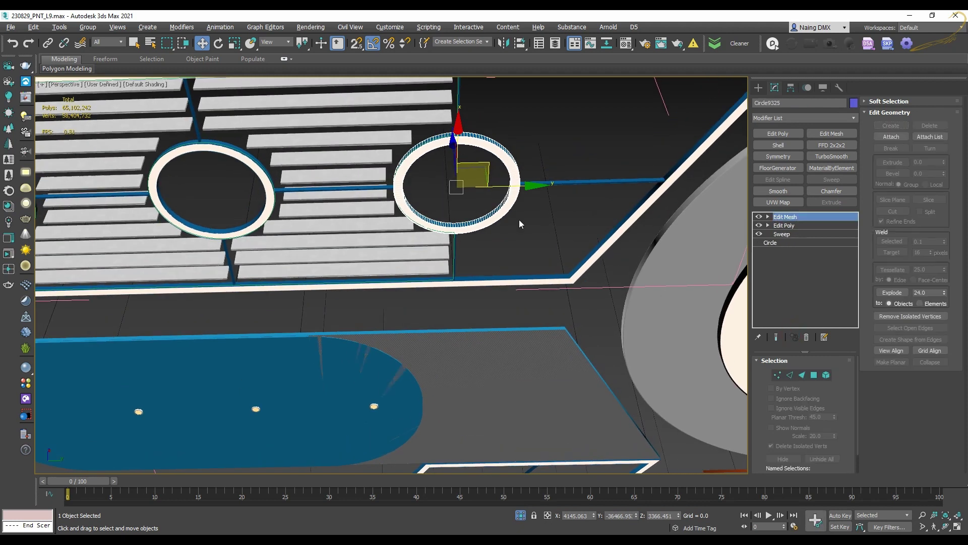
pyautogui.click(564, 180)
pyautogui.click(220, 149)
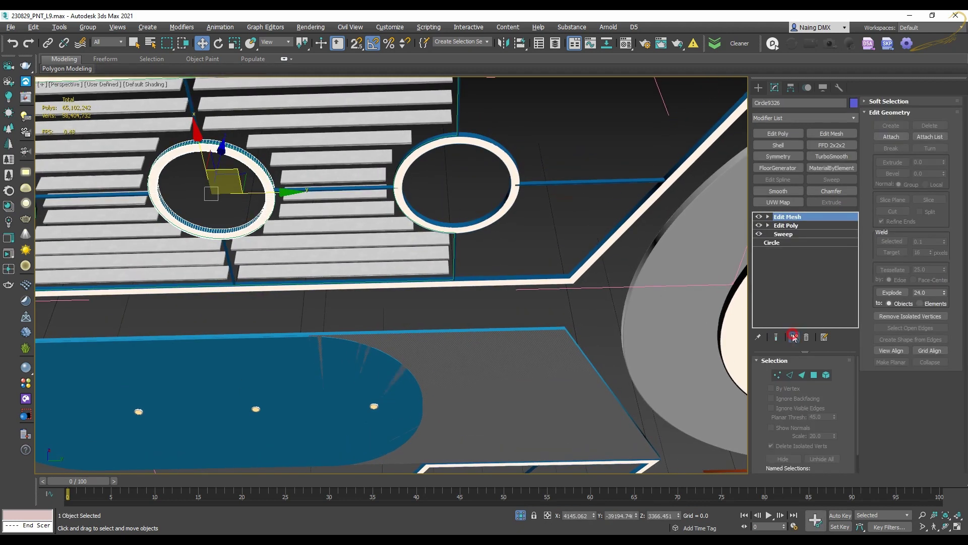
pyautogui.moveTo(219, 149); pyautogui.dragTo(274, 253, button='middle')
pyautogui.click(519, 206)
pyautogui.click(519, 206)
pyautogui.click(497, 246)
pyautogui.click(498, 247)
# Make the rings, support bars and outer frame of the blue two-ring feature beyond the three-ring one unique
pyautogui.moveTo(505, 246); pyautogui.dragTo(484, 304, button='middle')
pyautogui.click(454, 267)
pyautogui.click(434, 211)
pyautogui.click(444, 209)
pyautogui.moveTo(444, 209); pyautogui.dragTo(411, 295, button='middle')
pyautogui.click(504, 200)
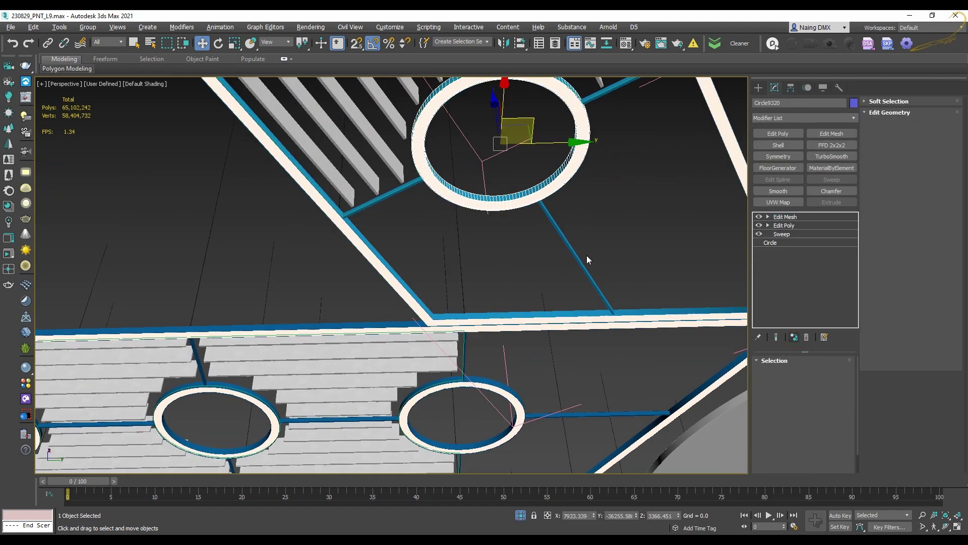
pyautogui.click(560, 229)
pyautogui.moveTo(424, 105); pyautogui.dragTo(476, 209, button='middle')
pyautogui.click(457, 150)
pyautogui.scroll(-3, 458, 160)
pyautogui.moveTo(458, 160); pyautogui.dragTo(512, 282, button='middle')
pyautogui.click(610, 153)
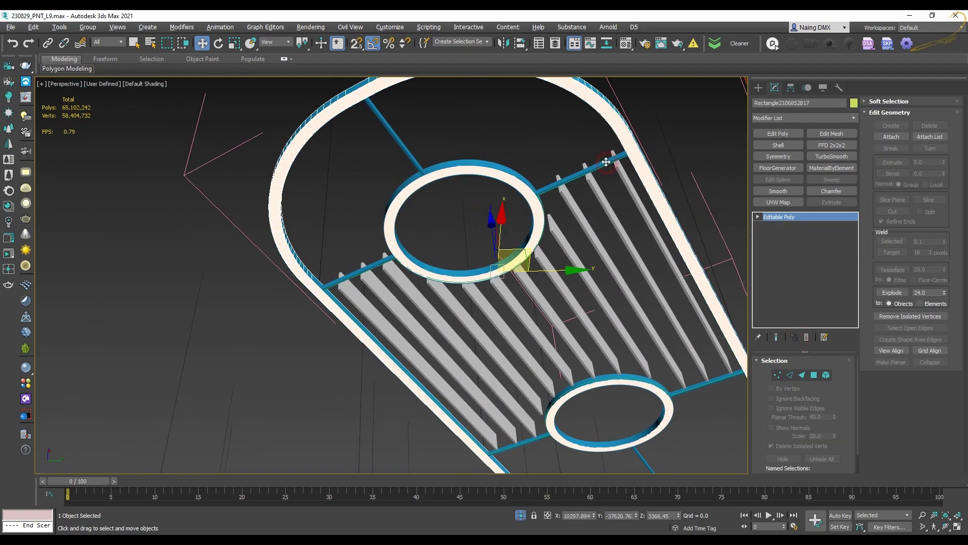
# Make the perforated panel and the solid panel of the orange-brown C_FEATURE A003 unique
pyautogui.hotkey('ctrl', 'g')
pyautogui.scroll(-4, 575, 215)
pyautogui.scroll(1, 588, 196)
pyautogui.click(588, 192)
pyautogui.moveTo(659, 241); pyautogui.dragTo(607, 233, button='middle')
pyautogui.scroll(3, 627, 249)
pyautogui.click(663, 253)
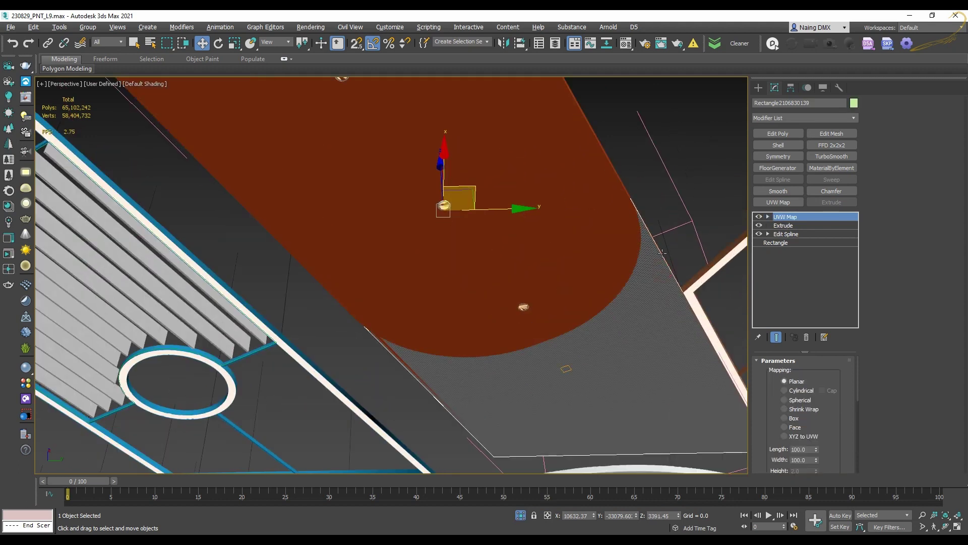
pyautogui.moveTo(519, 242); pyautogui.dragTo(504, 365, button='middle')
pyautogui.moveTo(316, 112); pyautogui.dragTo(356, 234, button='middle')
pyautogui.click(356, 234)
# Check the C_FEATURE B-S004 group and the central C_MEMBRANE LIGHT, and close the overall C_FEATURES group
pyautogui.scroll(-4, 356, 233)
pyautogui.moveTo(547, 322); pyautogui.dragTo(485, 249, button='middle')
pyautogui.click(484, 248)
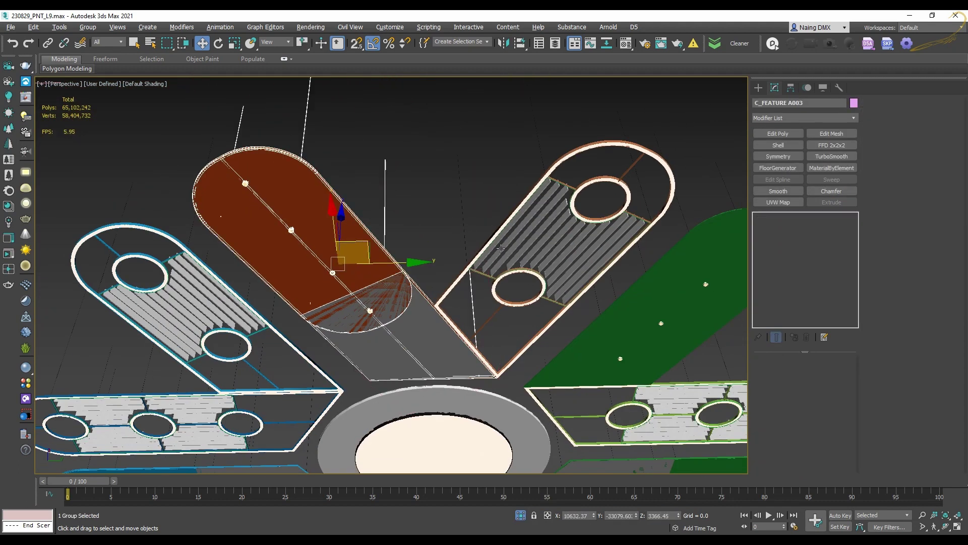
pyautogui.scroll(-5, 469, 357)
pyautogui.scroll(3, 469, 357)
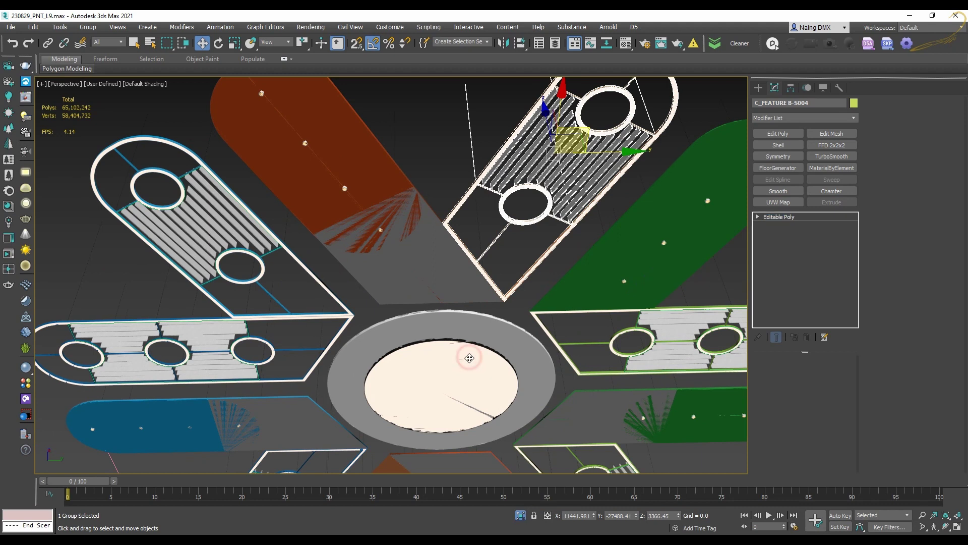
pyautogui.click(469, 357)
pyautogui.scroll(-3, 524, 313)
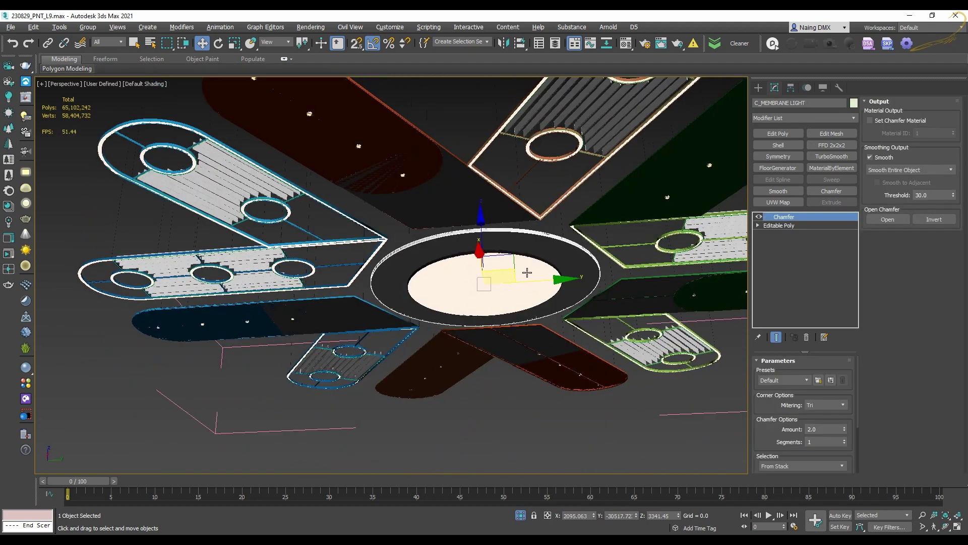
pyautogui.hotkey('alt', 'g')
pyautogui.keyDown('alt'); pyautogui.moveTo(500, 399); pyautogui.dragTo(489, 422, button='middle'); pyautogui.keyUp('alt')
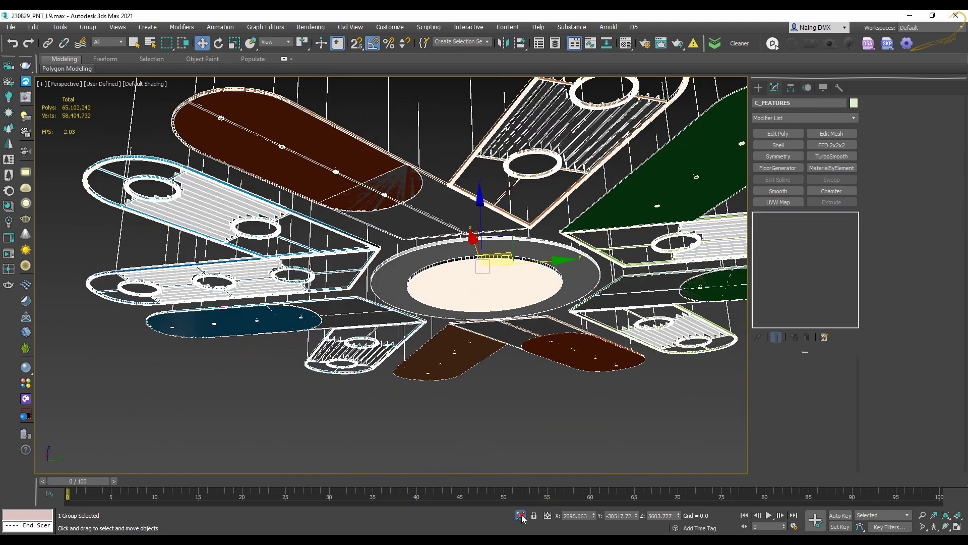
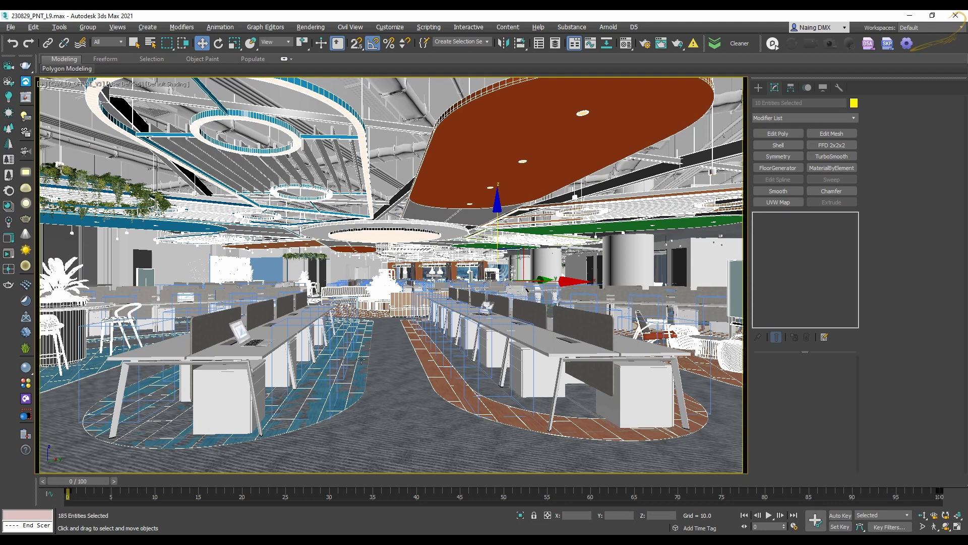
# Select the COLLAB 004 group in the office camera view, isolate it and show it in a maximised perspective view
pyautogui.click(362, 359)
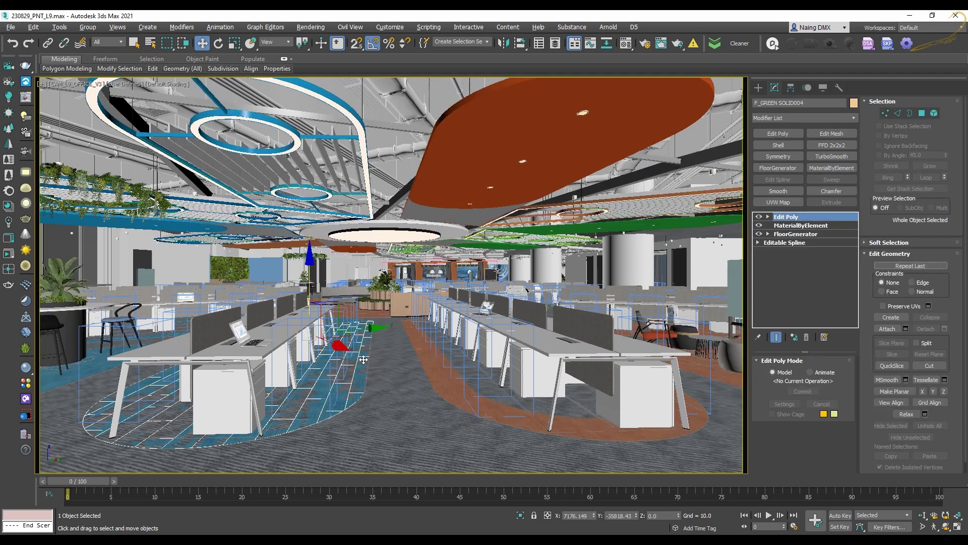
pyautogui.click(698, 368)
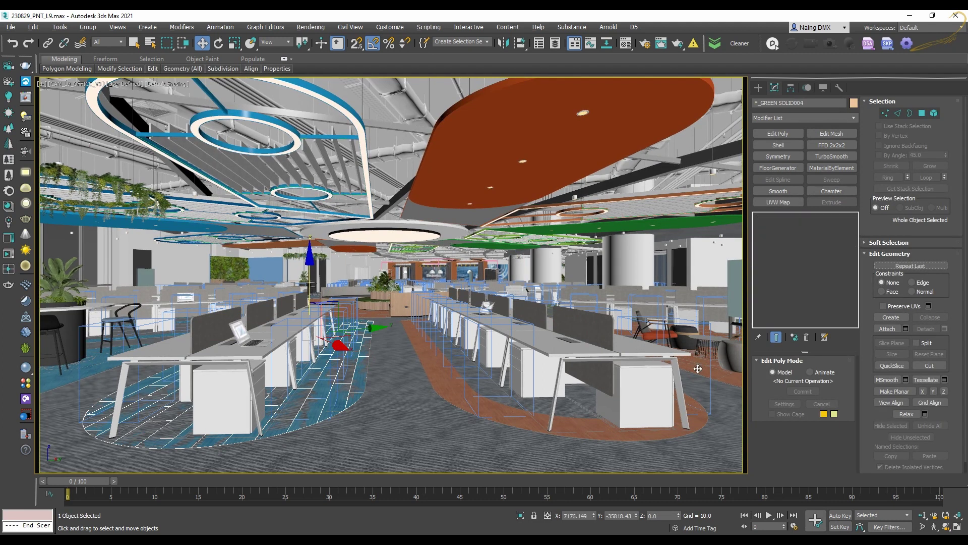
pyautogui.click(521, 515)
pyautogui.hotkey('alt', 'w')
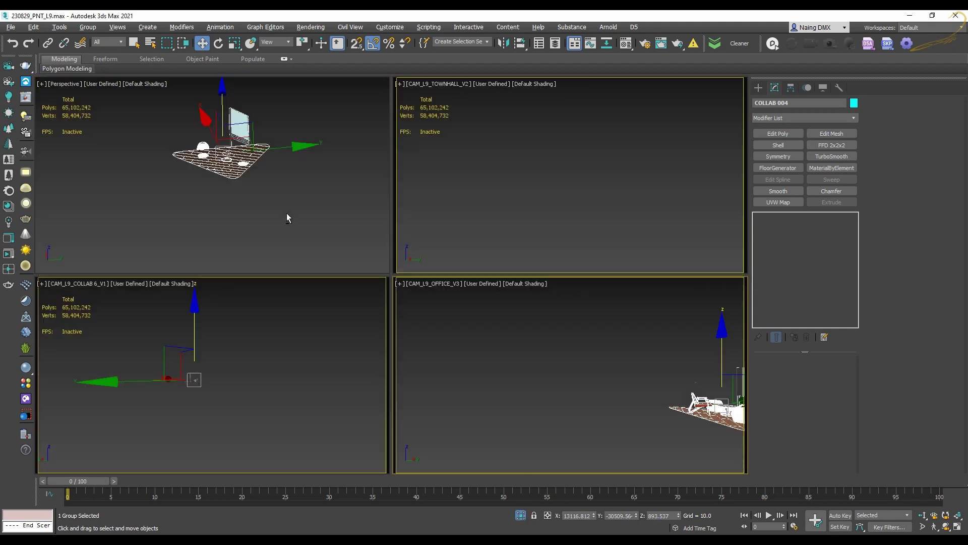
pyautogui.middleClick(287, 214)
pyautogui.hotkey('alt', 'w')
pyautogui.keyDown('alt'); pyautogui.moveTo(383, 237); pyautogui.dragTo(424, 278, button='middle'); pyautogui.keyUp('alt')
pyautogui.scroll(2, 425, 277)
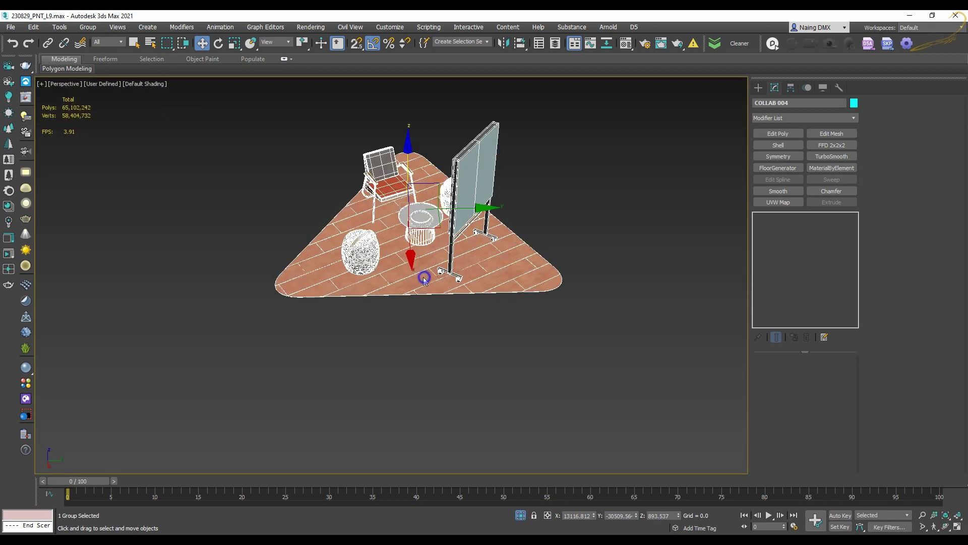
# Unhide the floor plan linework by name around the isolated collaboration area
pyautogui.rightClick(424, 278)
pyautogui.click(476, 214)
pyautogui.doubleClick(58, 83)
pyautogui.scroll(-4, 488, 208)
pyautogui.moveTo(547, 136); pyautogui.dragTo(491, 271, button='middle')
pyautogui.click(499, 259)
# Unhide by name all floor objects from F_COLLAB 005 to F_TRAINING
pyautogui.rightClick(504, 252)
pyautogui.click(543, 199)
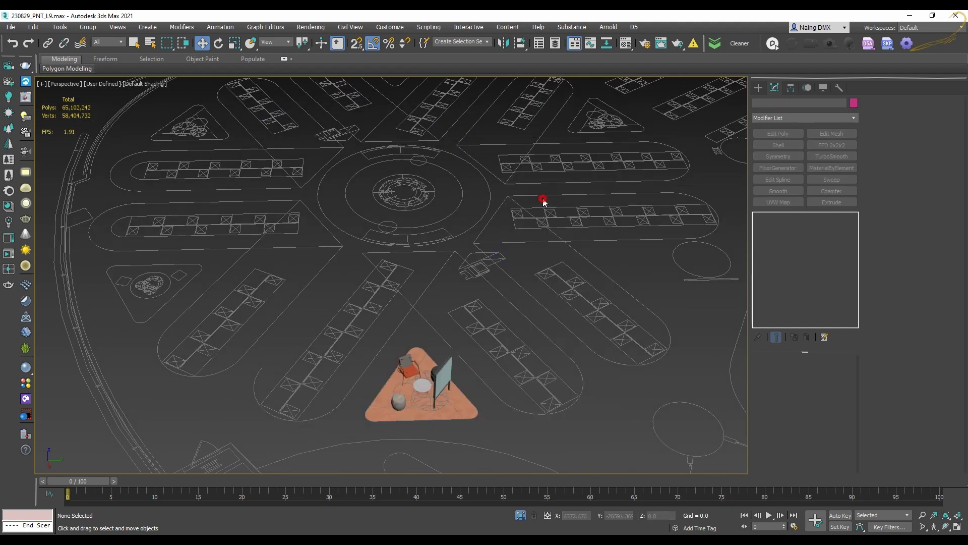
pyautogui.scroll(-5, 61, 252)
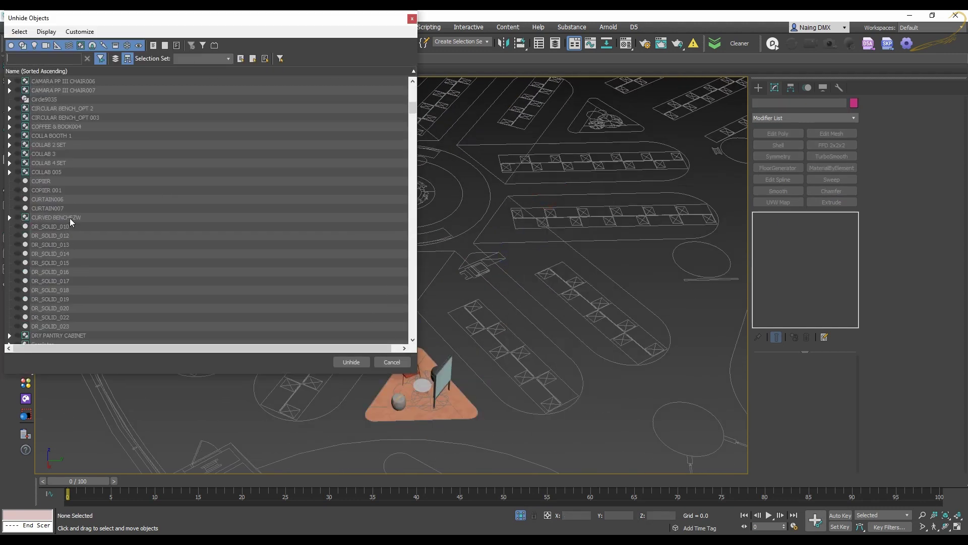
pyautogui.scroll(-9, 79, 117)
pyautogui.click(73, 119)
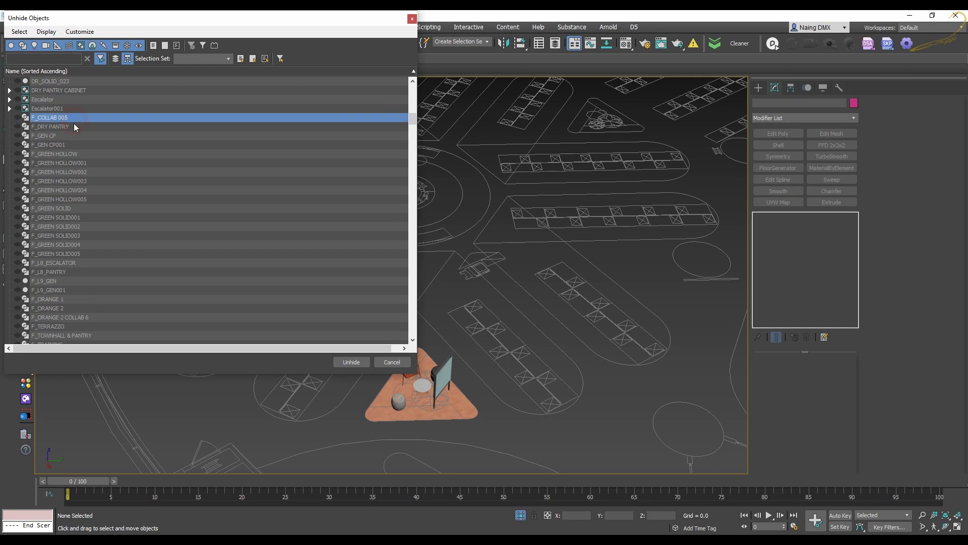
pyautogui.scroll(-2, 85, 284)
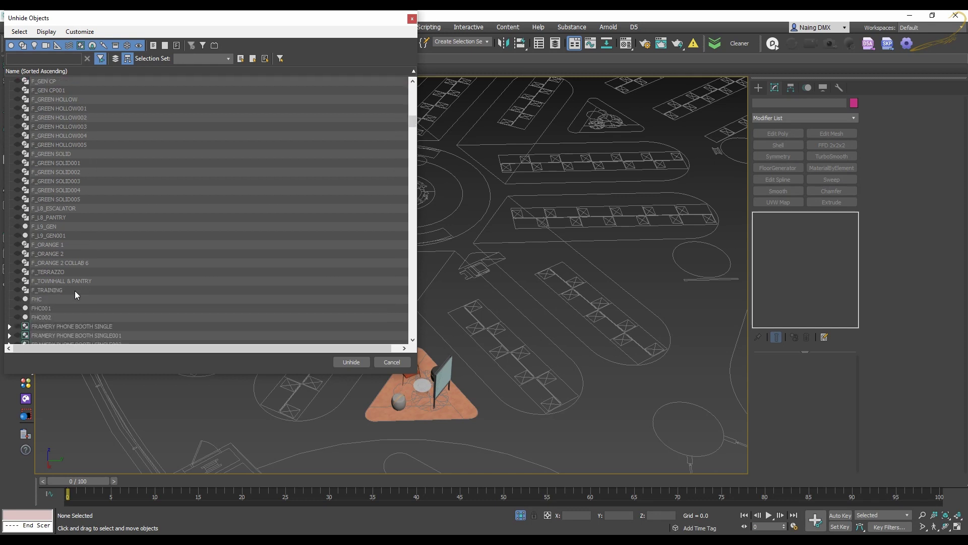
pyautogui.keyDown('shift'); pyautogui.click(74, 291); pyautogui.keyUp('shift')
pyautogui.click(351, 362)
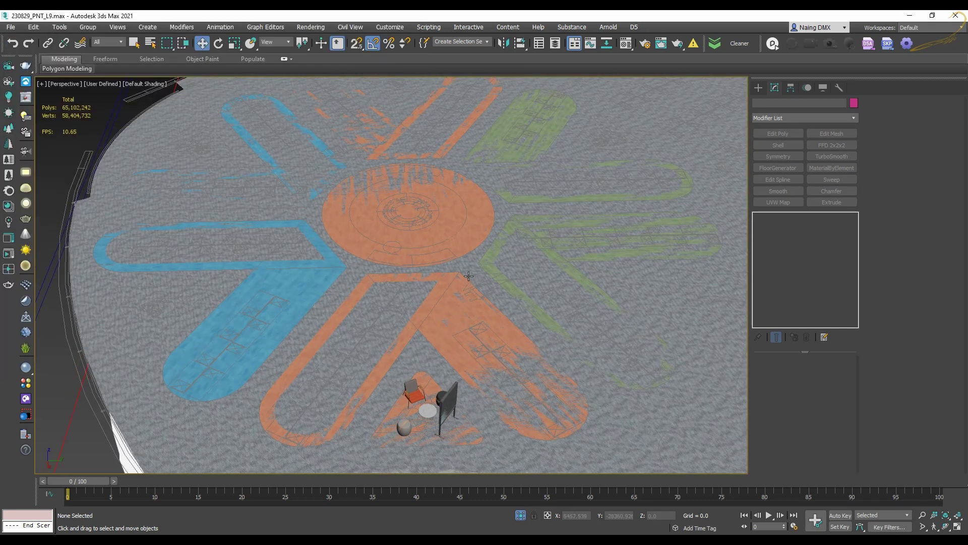
# Select the orange floor F_GREEN SOLID005 and examine its colour against the other floor areas
pyautogui.click(454, 297)
pyautogui.scroll(-4, 451, 298)
pyautogui.scroll(7, 453, 301)
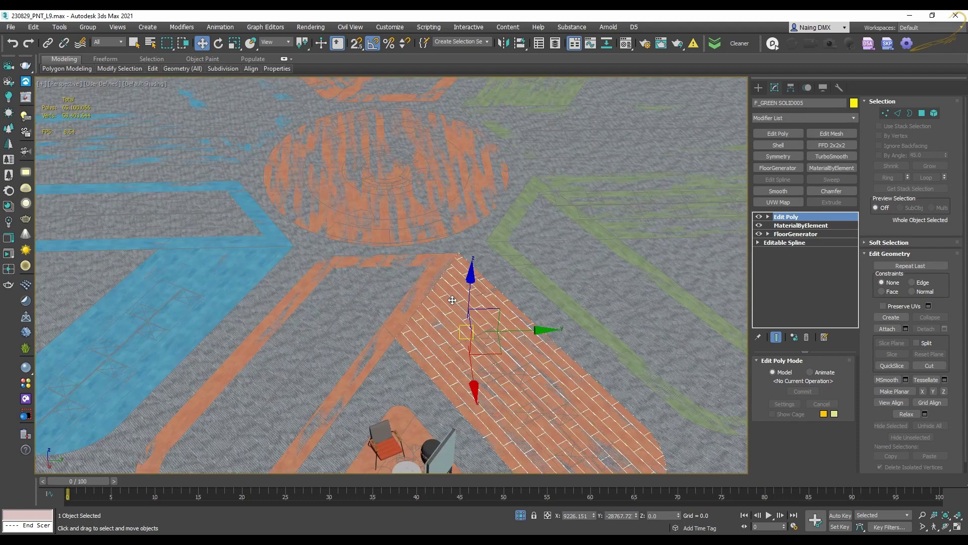
pyautogui.moveTo(453, 300); pyautogui.dragTo(453, 264, button='middle')
pyautogui.scroll(-8, 479, 262)
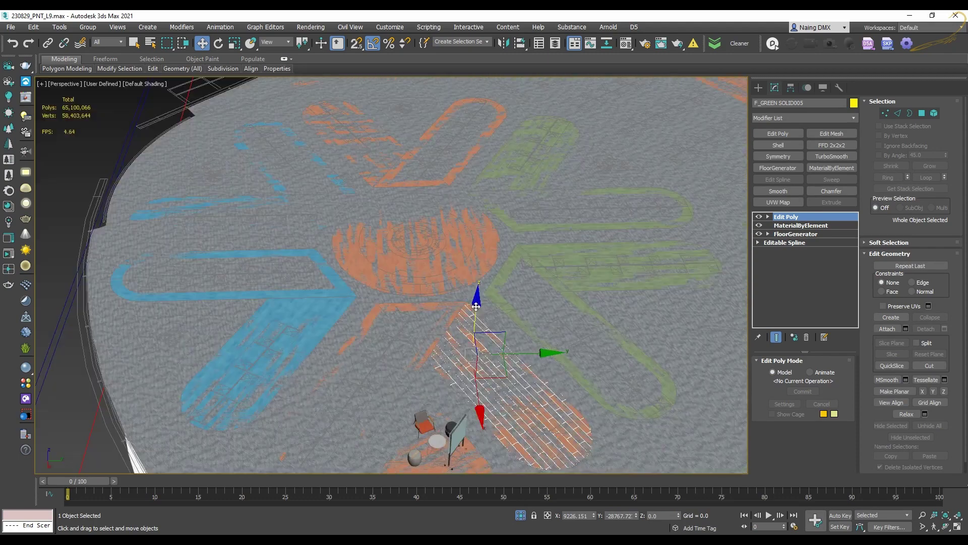
pyautogui.scroll(4, 475, 313)
pyautogui.scroll(1, 477, 317)
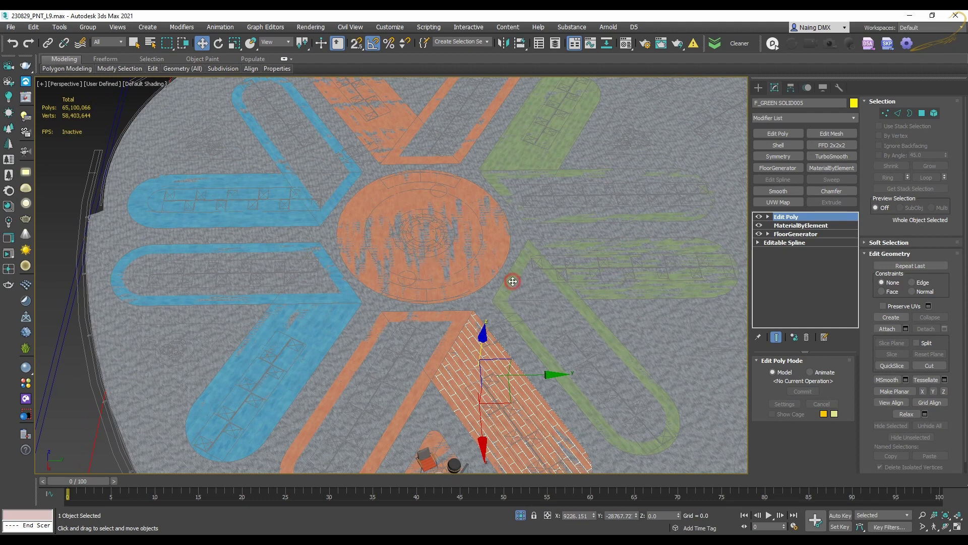
# Select the four green solid and hollow floor shapes around the central circle and convert them to Editable Poly
pyautogui.click(513, 281)
pyautogui.keyDown('ctrl'); pyautogui.click(604, 294); pyautogui.keyUp('ctrl')
pyautogui.moveTo(562, 264); pyautogui.dragTo(550, 288, button='middle')
pyautogui.scroll(-3, 547, 283)
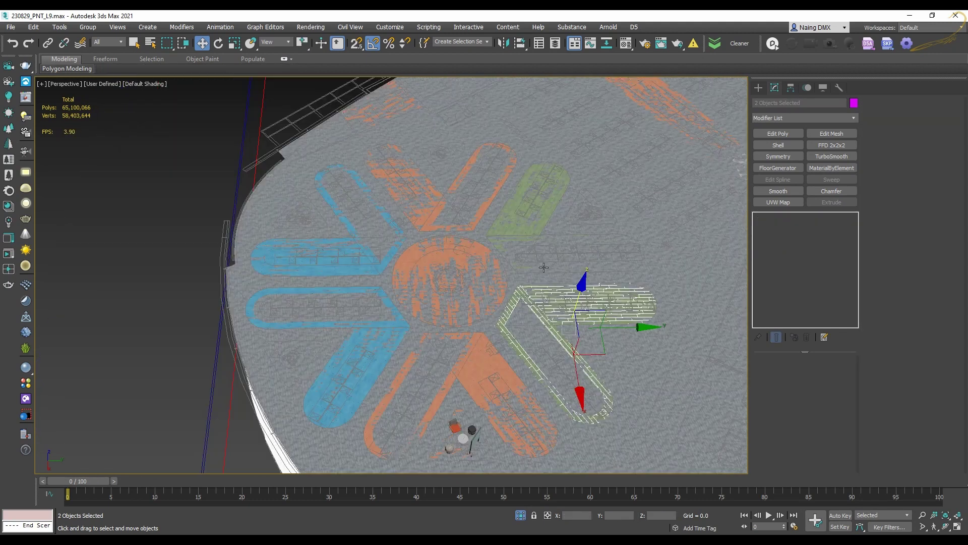
pyautogui.scroll(5, 543, 268)
pyautogui.scroll(5, 510, 270)
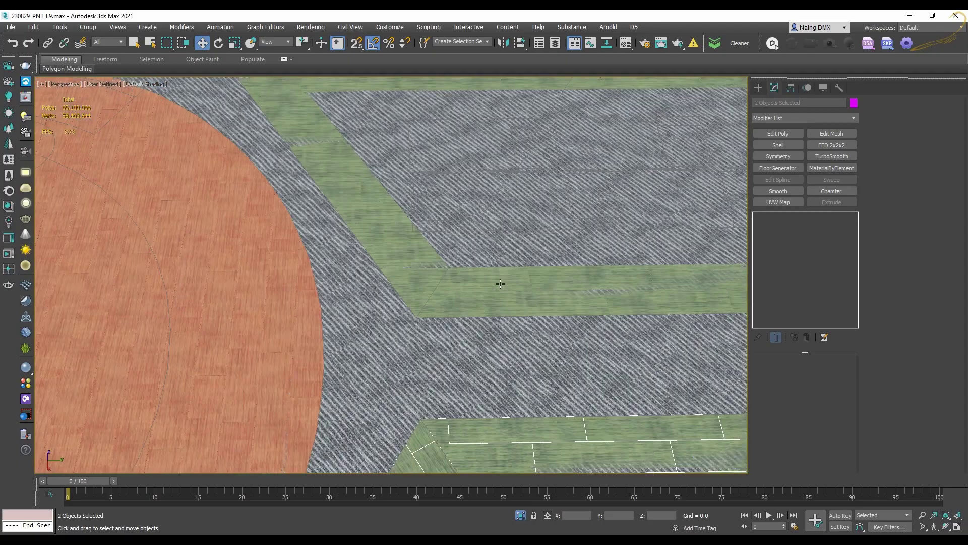
pyautogui.keyDown('ctrl'); pyautogui.click(499, 283); pyautogui.keyUp('ctrl')
pyautogui.scroll(-3, 498, 281)
pyautogui.moveTo(457, 115); pyautogui.dragTo(350, 201, button='middle')
pyautogui.scroll(7, 350, 201)
pyautogui.keyDown('ctrl'); pyautogui.click(350, 200); pyautogui.keyUp('ctrl')
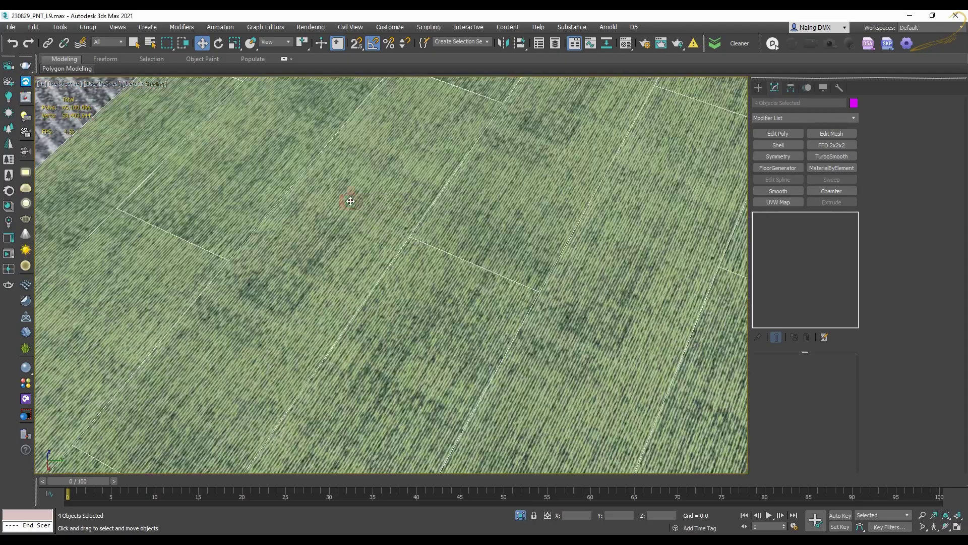
pyautogui.scroll(-7, 350, 201)
pyautogui.moveTo(479, 170); pyautogui.dragTo(476, 200, button='middle')
pyautogui.rightClick(476, 199)
pyautogui.moveTo(568, 318)
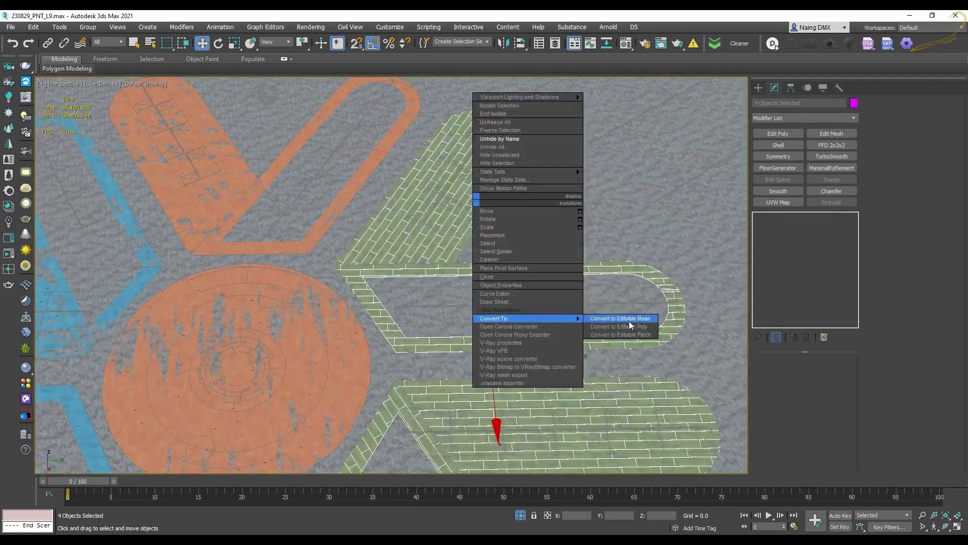
pyautogui.click(625, 326)
# Select the four blue solid and hollow floor shapes around the central circle and convert them to Editable Poly
pyautogui.moveTo(308, 275); pyautogui.dragTo(545, 225, button='middle')
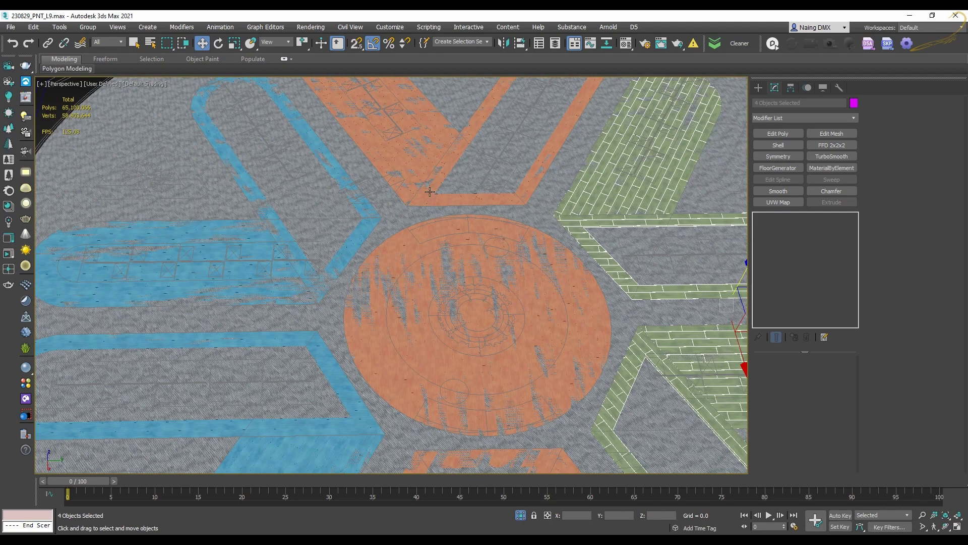
pyautogui.click(367, 225)
pyautogui.keyDown('ctrl'); pyautogui.click(245, 241); pyautogui.keyUp('ctrl')
pyautogui.scroll(6, 304, 335)
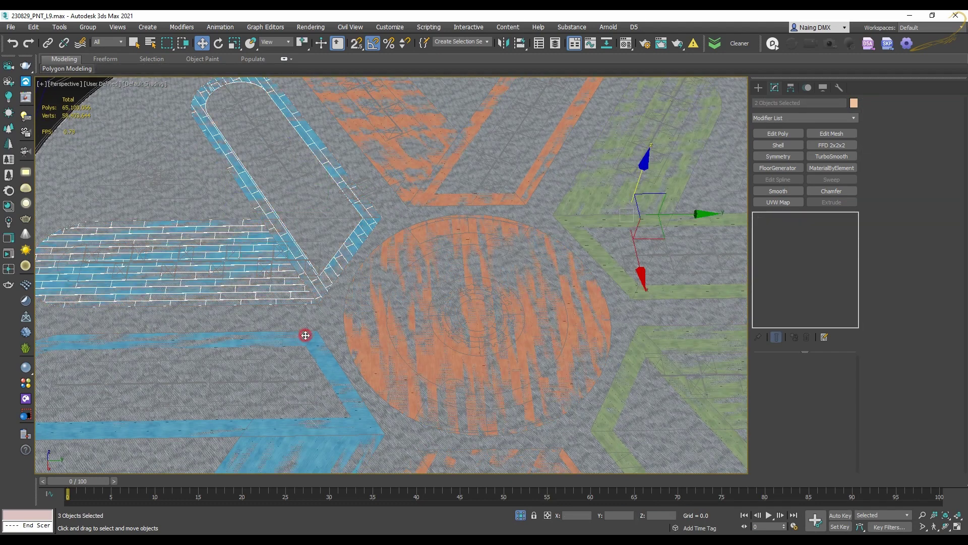
pyautogui.scroll(3, 348, 269)
pyautogui.keyDown('ctrl'); pyautogui.click(348, 269); pyautogui.keyUp('ctrl')
pyautogui.scroll(-3, 348, 269)
pyautogui.moveTo(348, 270); pyautogui.dragTo(374, 167, button='middle')
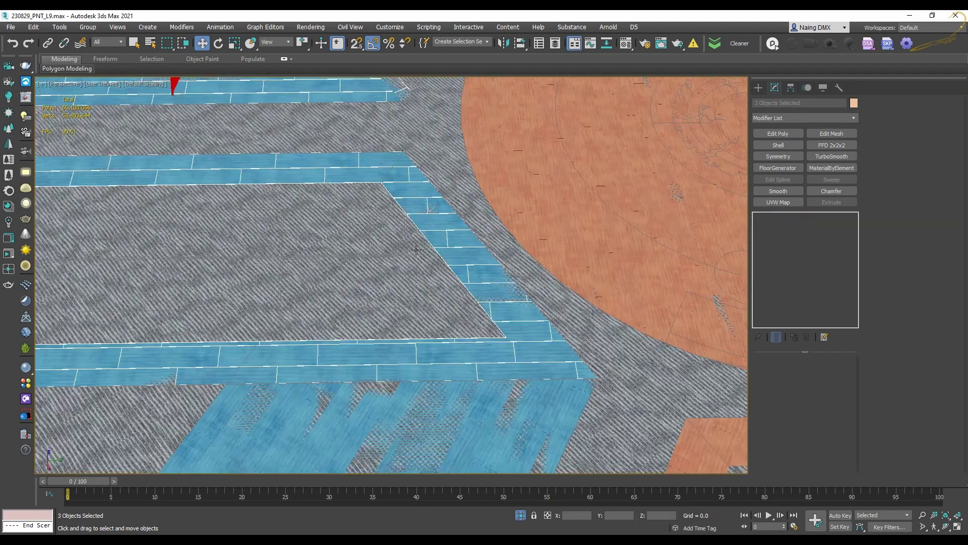
pyautogui.scroll(3, 440, 368)
pyautogui.moveTo(439, 368); pyautogui.dragTo(432, 292, button='middle')
pyautogui.scroll(2, 432, 291)
pyautogui.keyDown('ctrl'); pyautogui.click(397, 339); pyautogui.keyUp('ctrl')
pyautogui.scroll(-10, 397, 339)
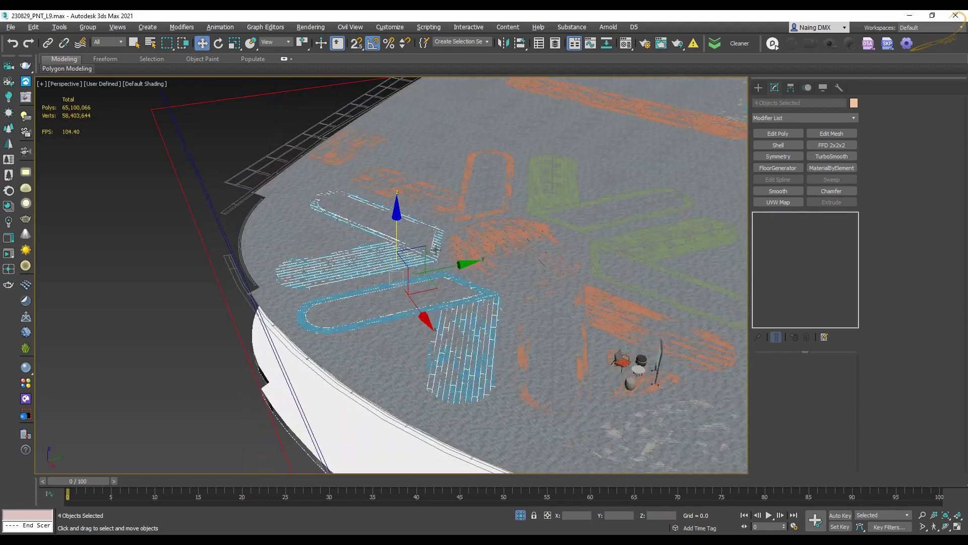
pyautogui.scroll(2, 492, 212)
pyautogui.rightClick(491, 212)
pyautogui.click(632, 339)
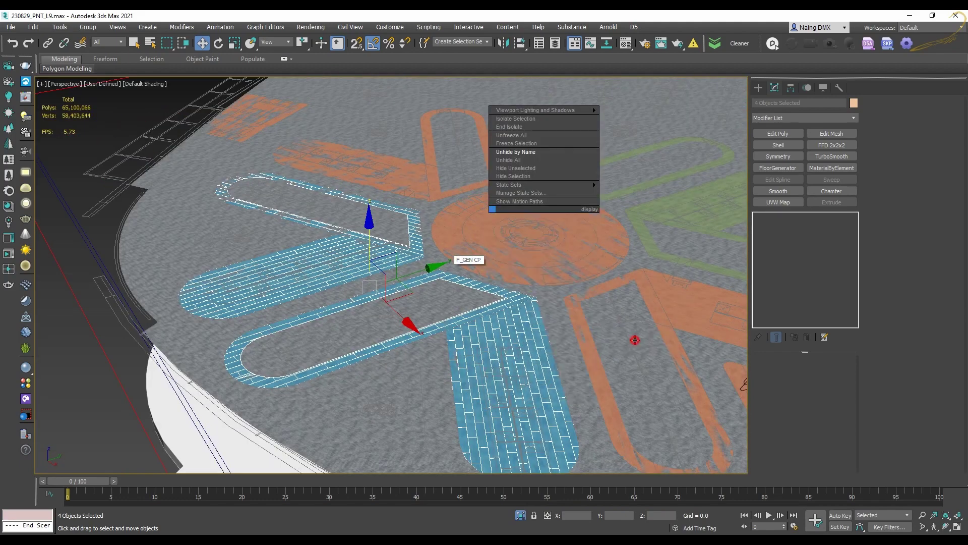
# Check the modifier stacks of the blue floor F_GREEN HOLLOW004 and the central orange circle F_ORANGE 1
pyautogui.click(420, 279)
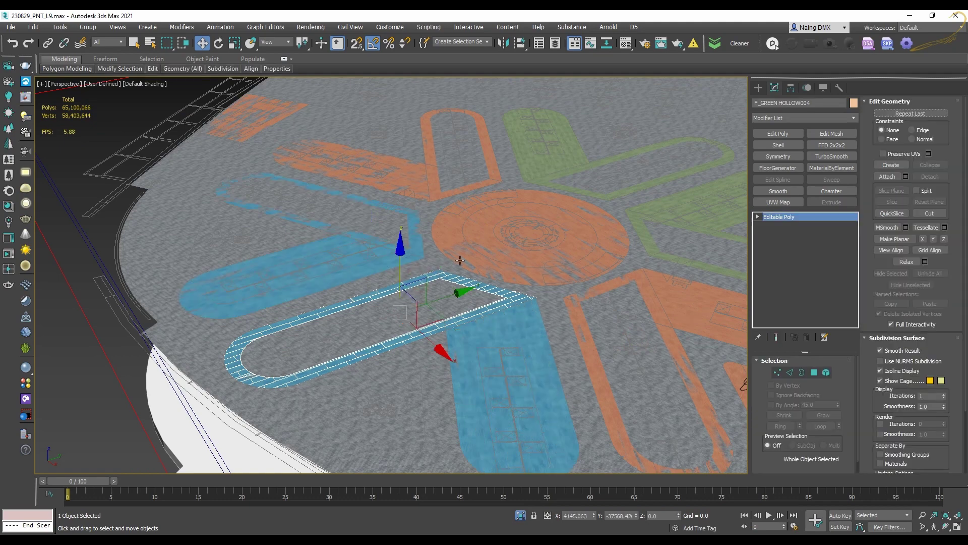
pyautogui.scroll(5, 460, 262)
pyautogui.click(477, 255)
pyautogui.moveTo(546, 222); pyautogui.dragTo(486, 256, button='middle')
pyautogui.scroll(-10, 486, 257)
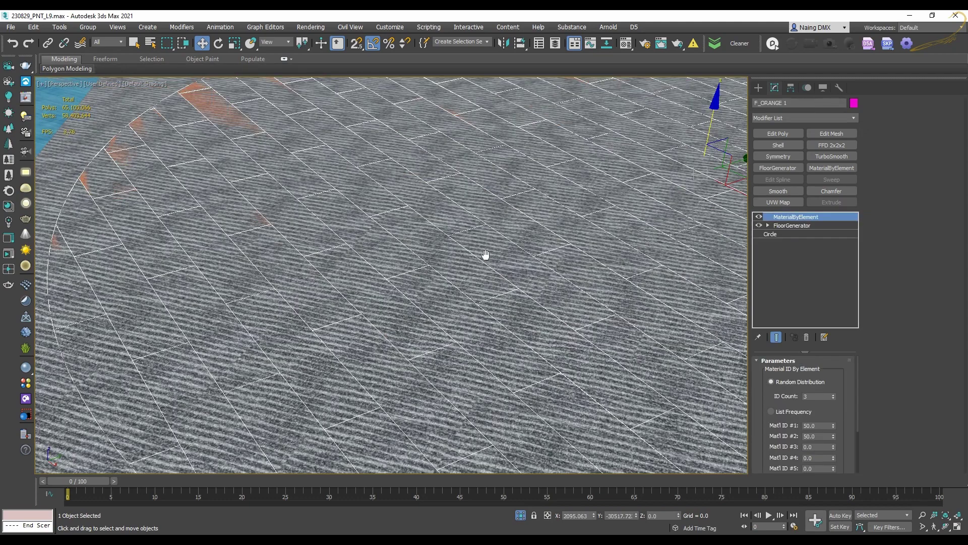
# Inspect the orange floors F_GREEN SOLID002 and F_GREEN HOLLOW002 at vertex level and return to object level
pyautogui.click(359, 207)
pyautogui.scroll(-3, 359, 207)
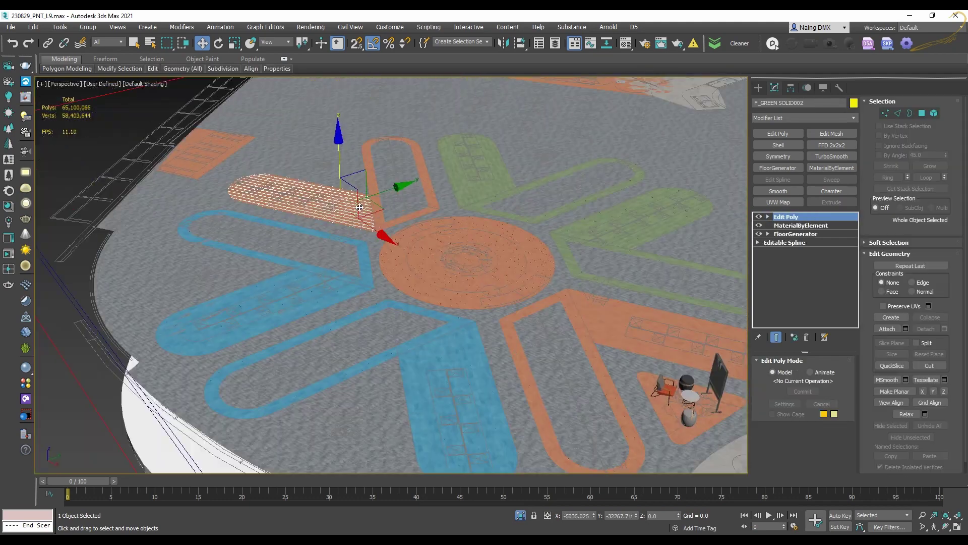
pyautogui.scroll(-3, 373, 216)
pyautogui.press('1')
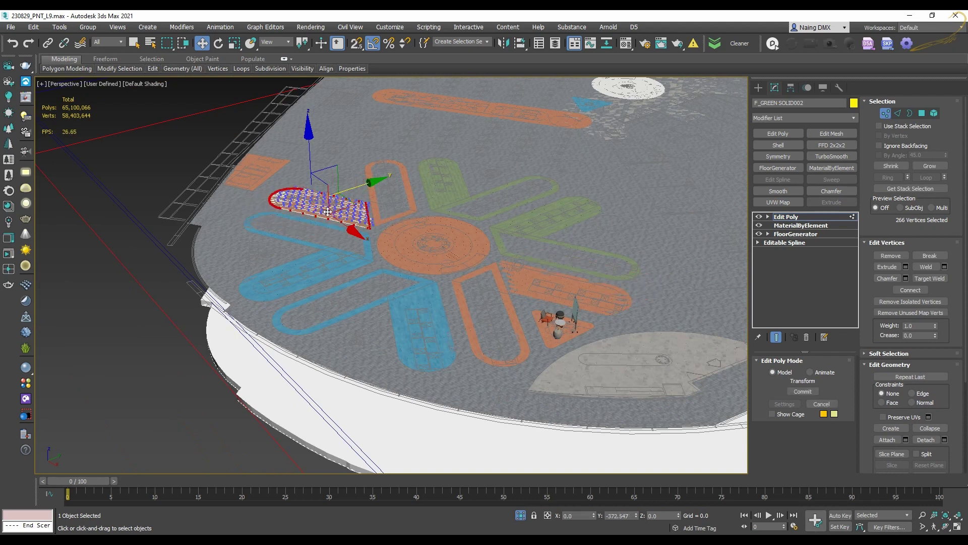
pyautogui.press('1')
pyautogui.click(369, 181)
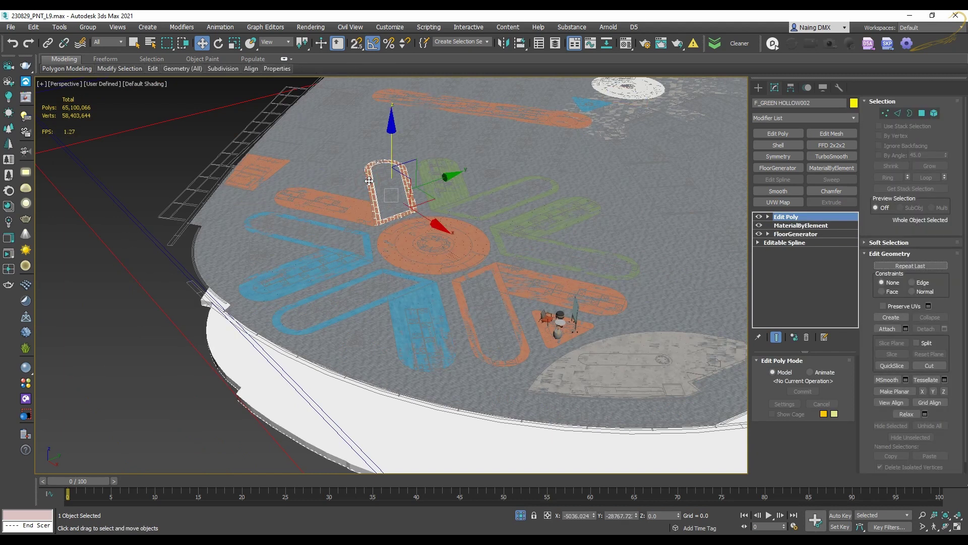
pyautogui.press('1')
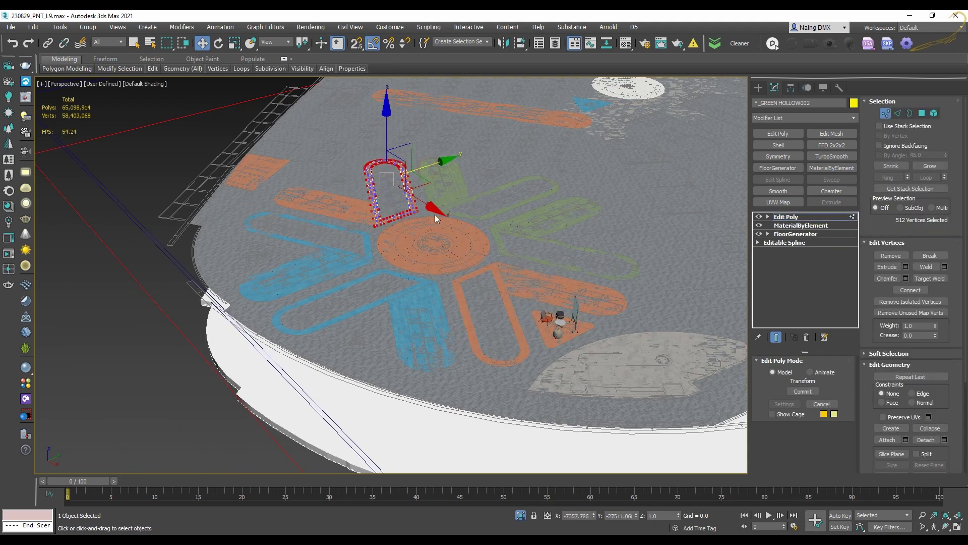
pyautogui.click(781, 220)
# Check the modifier stacks of the orange floors F_ORANGE 2 and F_ORANGE 2 COLLAB 6
pyautogui.click(274, 162)
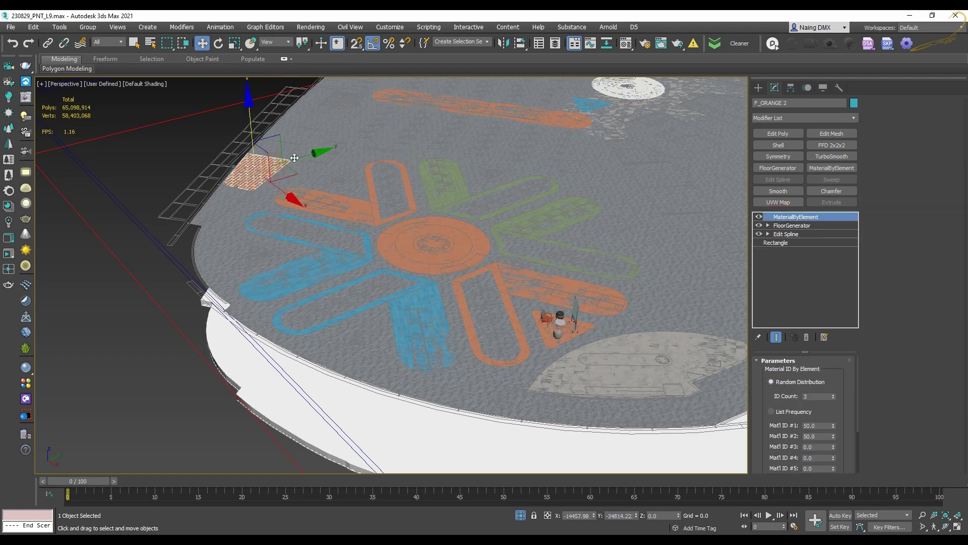
pyautogui.moveTo(537, 230); pyautogui.dragTo(517, 284, button='middle')
pyautogui.click(476, 156)
pyautogui.moveTo(552, 217); pyautogui.dragTo(431, 261, button='middle')
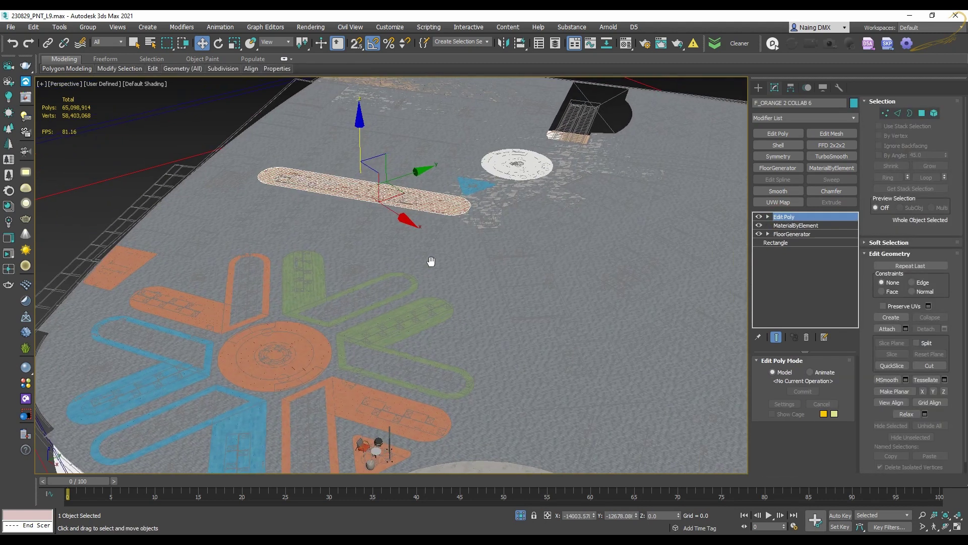
# Make the instanced modifiers of the blue triangular floor F_COLLAB 005 unique
pyautogui.click(470, 188)
pyautogui.press('z')
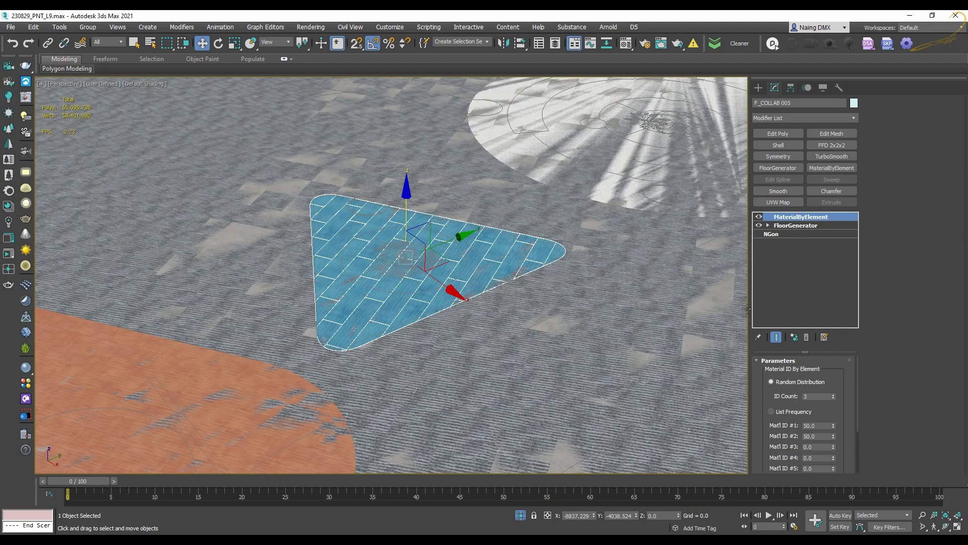
pyautogui.scroll(-6, 322, 252)
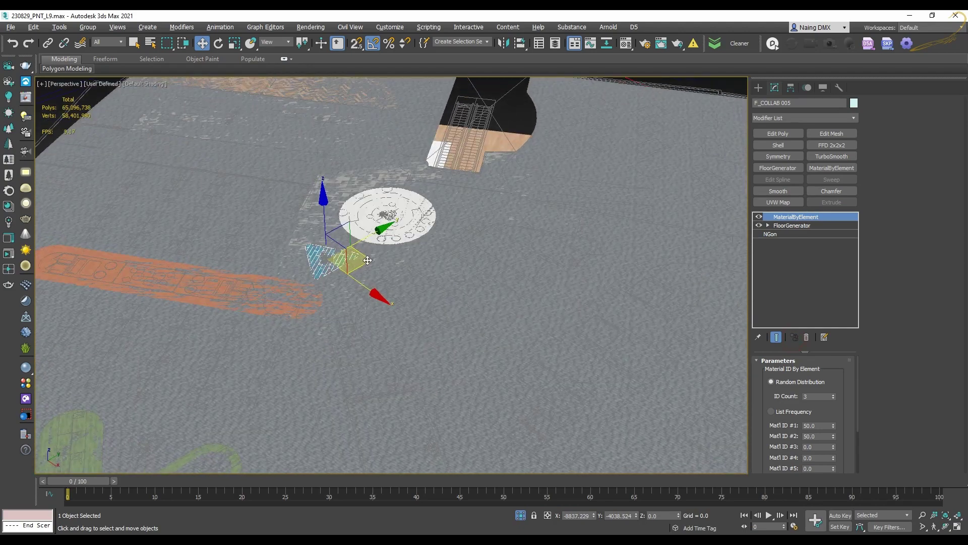
# Examine the modifier stacks of the F_TERRAZZO circle and the F_TOWNHALL & PANTRY floor
pyautogui.scroll(6, 427, 242)
pyautogui.moveTo(464, 159); pyautogui.dragTo(503, 198, button='middle')
pyautogui.scroll(4, 503, 198)
pyautogui.scroll(-3, 408, 296)
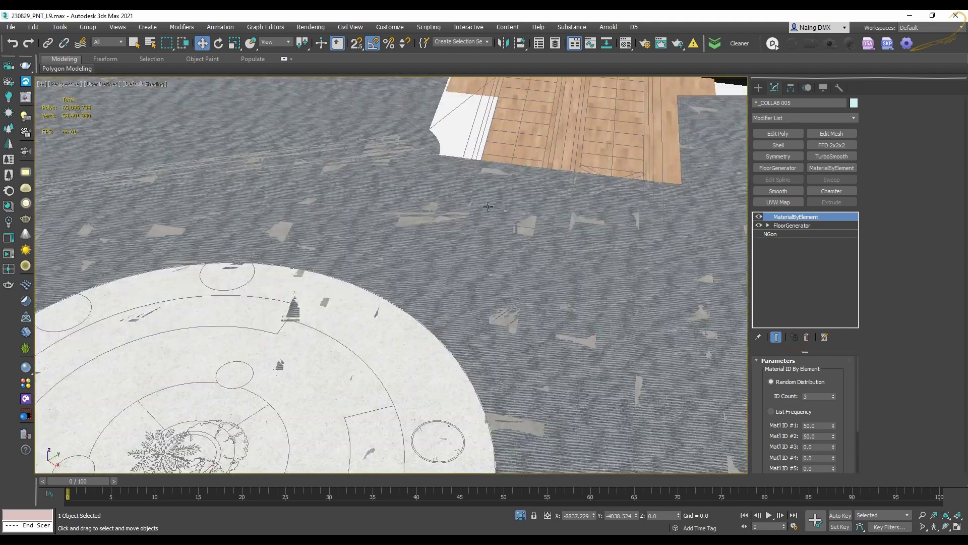
pyautogui.moveTo(290, 313); pyautogui.dragTo(540, 171, button='middle')
pyautogui.click(540, 171)
pyautogui.moveTo(471, 95); pyautogui.dragTo(482, 318, button='middle')
pyautogui.scroll(-4, 482, 318)
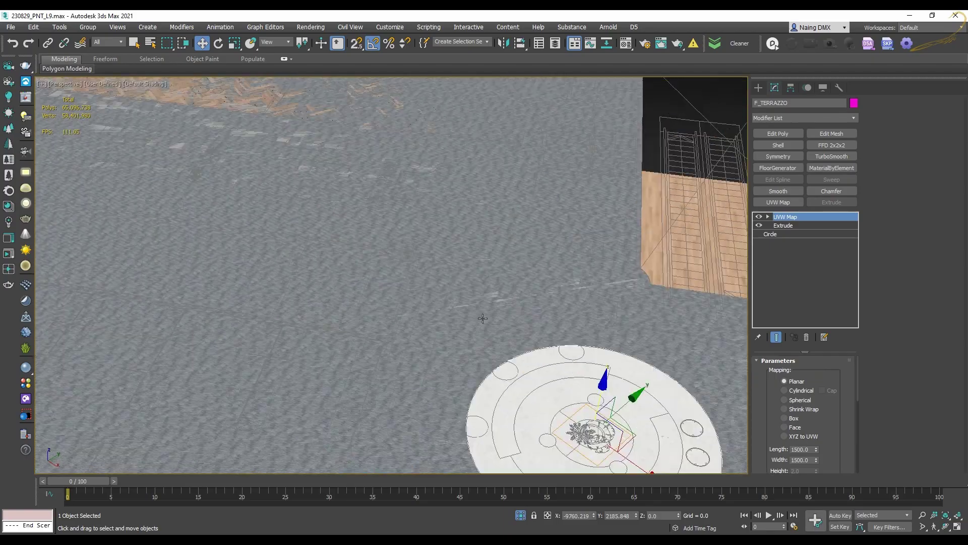
pyautogui.moveTo(211, 106); pyautogui.dragTo(352, 153, button='middle')
pyautogui.scroll(3, 352, 153)
pyautogui.click(344, 266)
pyautogui.scroll(6, 344, 266)
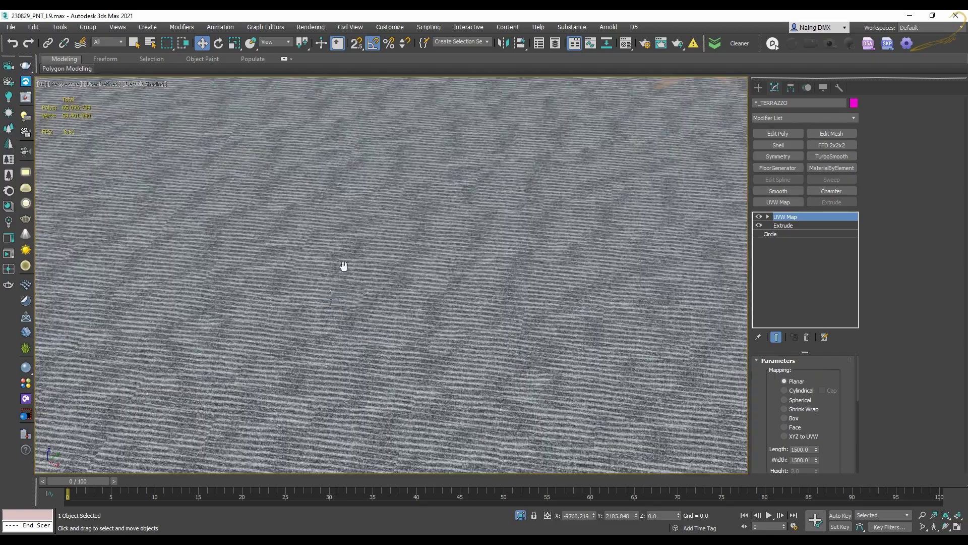
pyautogui.scroll(-5, 343, 261)
pyautogui.click(344, 260)
pyautogui.scroll(-8, 394, 194)
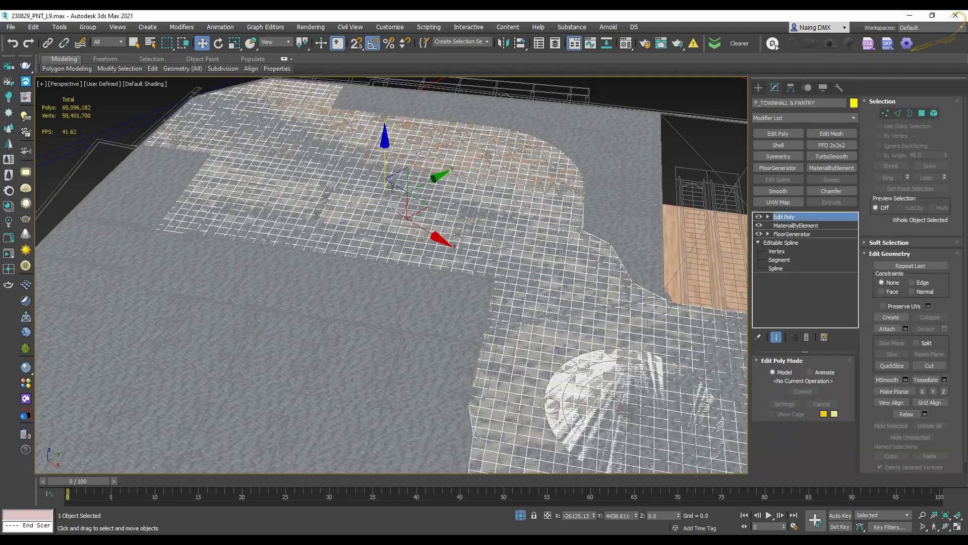
# Unhide by name the groups COLLA BOOTH 1, COLLAB 2 SET, COLLAB 3, COLLAB 4 SET and COLLAB 005
pyautogui.moveTo(402, 406); pyautogui.dragTo(421, 310, button='middle')
pyautogui.scroll(1, 422, 310)
pyautogui.scroll(-3, 422, 310)
pyautogui.click(454, 298)
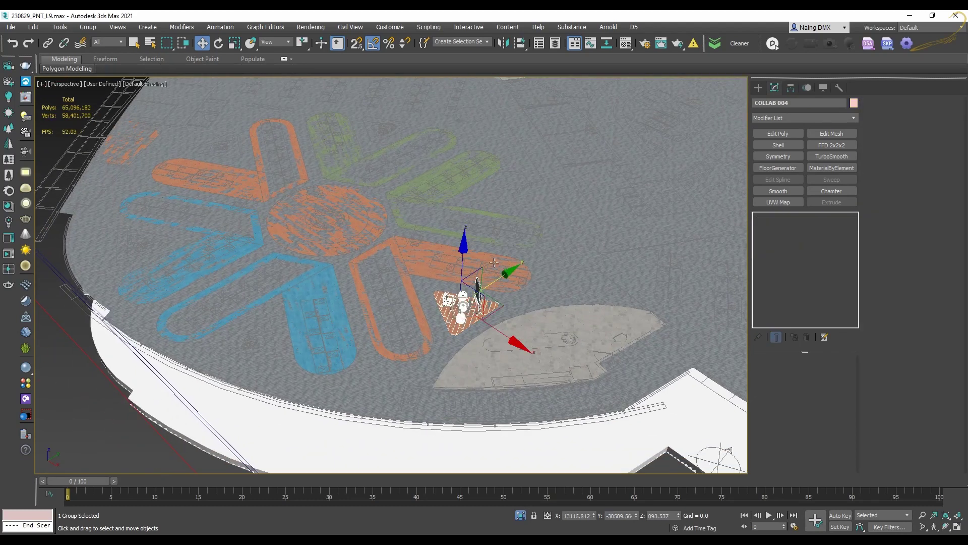
pyautogui.press('c')
pyautogui.click(534, 190)
pyautogui.rightClick(456, 197)
pyautogui.click(497, 162)
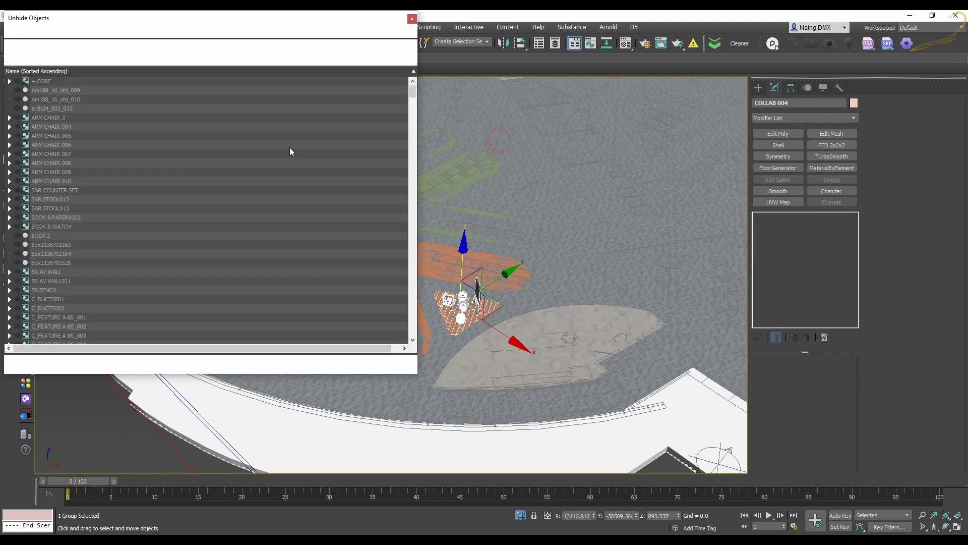
pyautogui.scroll(-5, 126, 235)
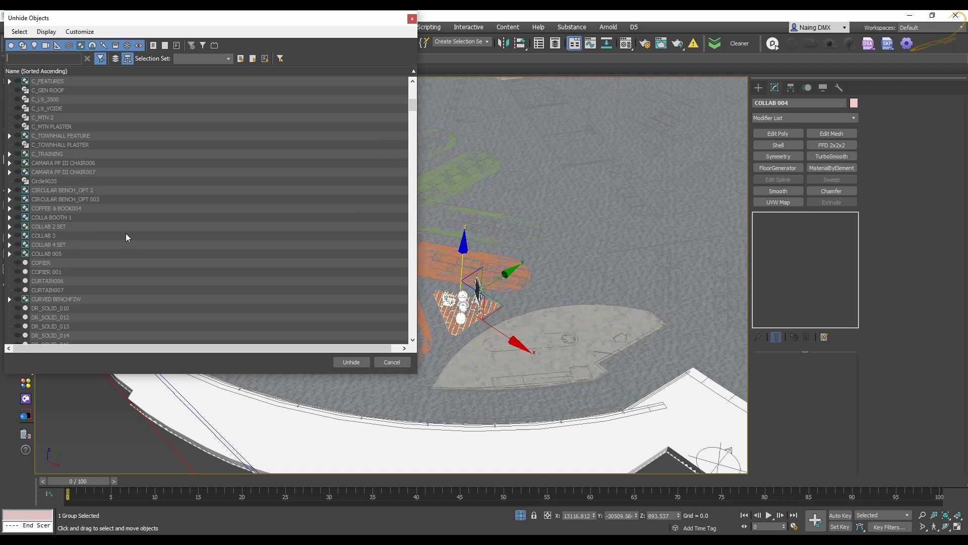
pyautogui.click(71, 225)
pyautogui.keyDown('ctrl'); pyautogui.click(65, 236); pyautogui.keyUp('ctrl')
pyautogui.keyDown('ctrl'); pyautogui.click(70, 219); pyautogui.keyUp('ctrl')
pyautogui.keyDown('ctrl'); pyautogui.click(63, 245); pyautogui.keyUp('ctrl')
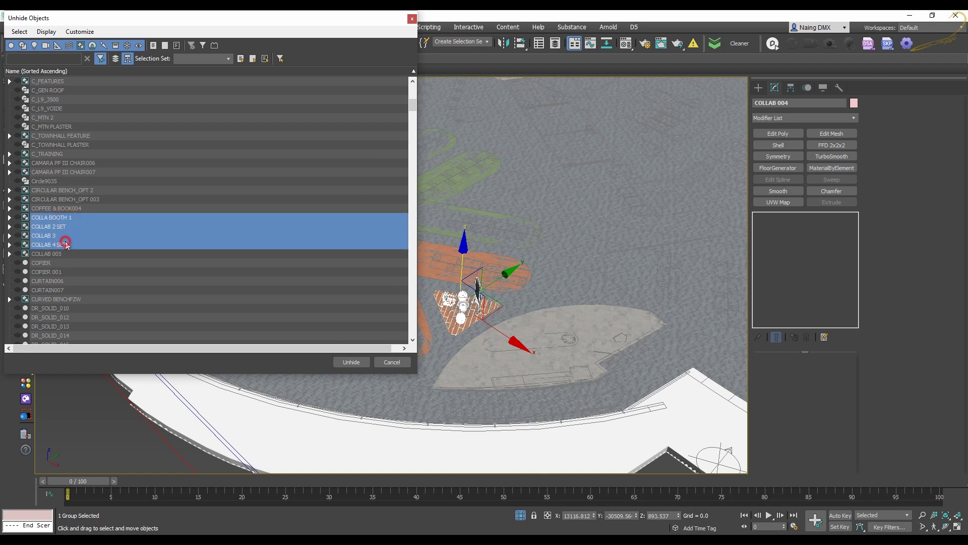
pyautogui.keyDown('ctrl'); pyautogui.click(63, 254); pyautogui.keyUp('ctrl')
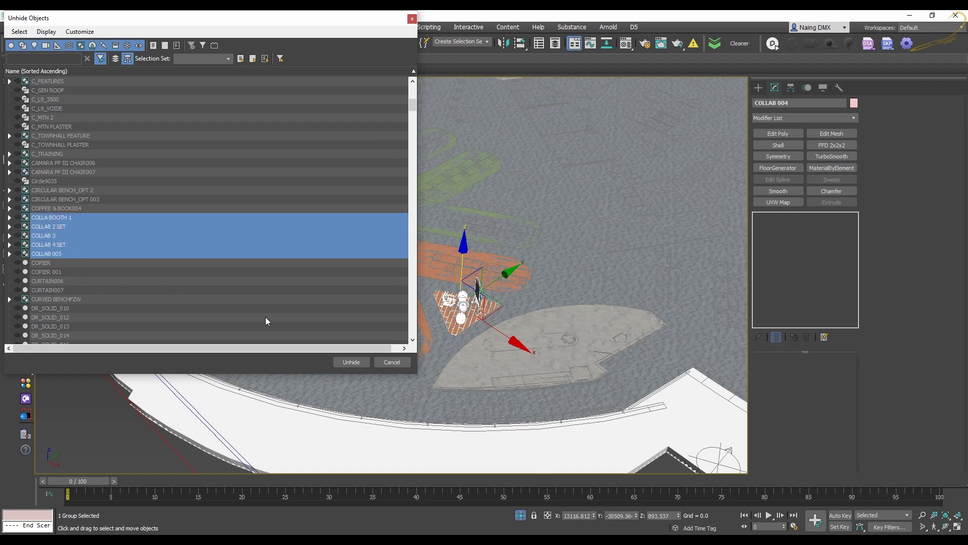
pyautogui.click(351, 362)
# Add an Edit Poly modifier to the blue triangular floor F_COLLAB 006 under the round planter table
pyautogui.click(265, 353)
pyautogui.moveTo(258, 361); pyautogui.dragTo(302, 303, button='middle')
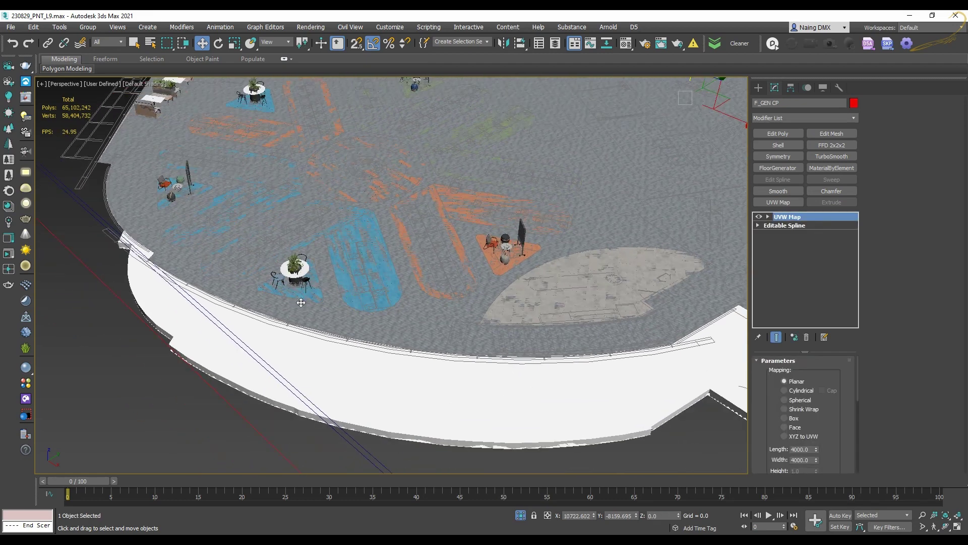
pyautogui.scroll(4, 301, 302)
pyautogui.click(332, 277)
pyautogui.scroll(5, 332, 274)
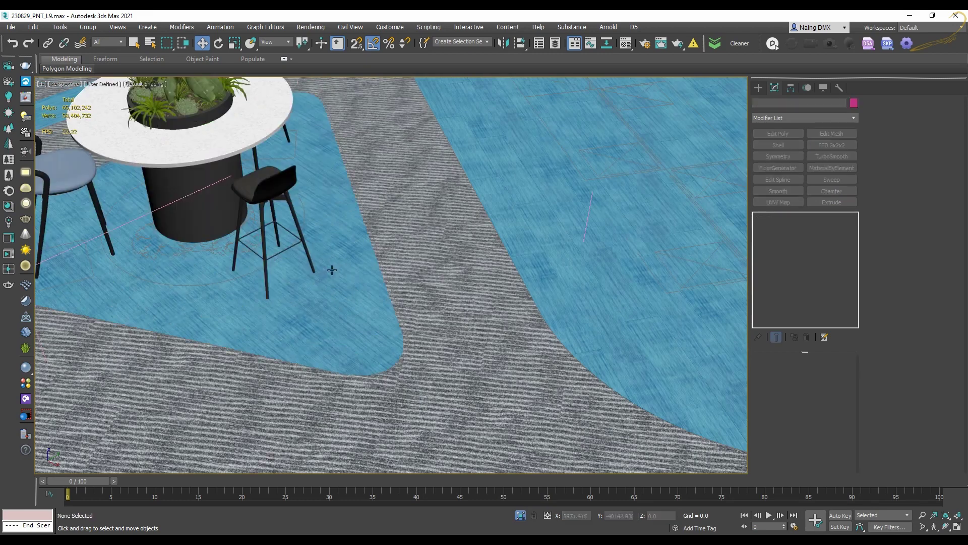
pyautogui.moveTo(332, 268); pyautogui.dragTo(367, 266, button='middle')
pyautogui.scroll(-3, 521, 252)
pyautogui.moveTo(521, 252); pyautogui.dragTo(597, 227, button='middle')
pyautogui.scroll(-2, 415, 201)
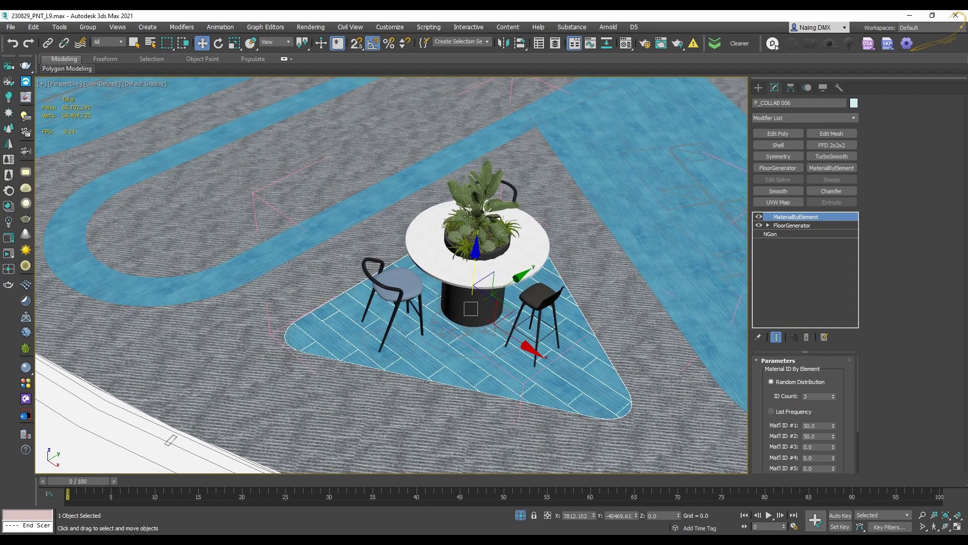
pyautogui.click(779, 134)
# Make the modifiers of F_COLLAB 007, the blue triangular floor under the armchair and whiteboard, unique
pyautogui.scroll(6, 274, 224)
pyautogui.scroll(-6, 274, 223)
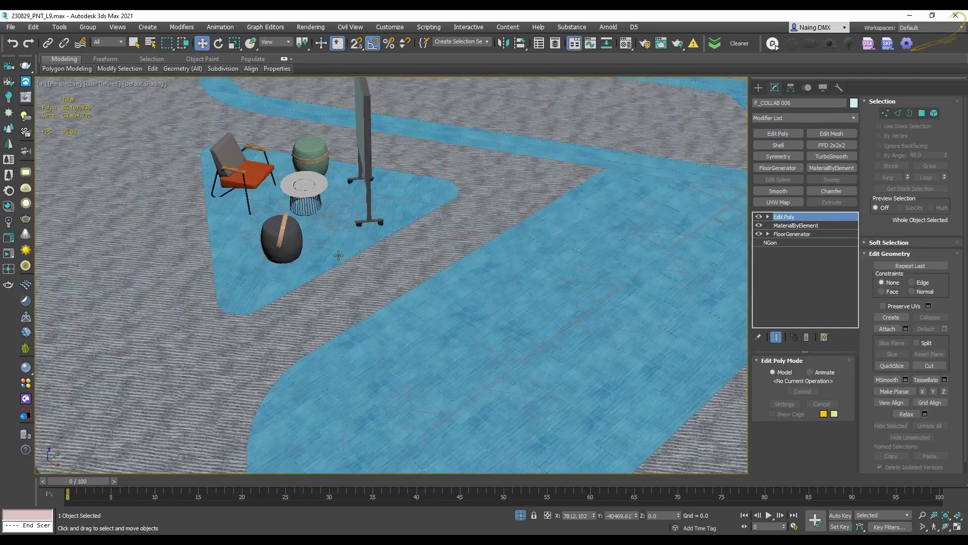
pyautogui.scroll(3, 329, 229)
pyautogui.click(329, 229)
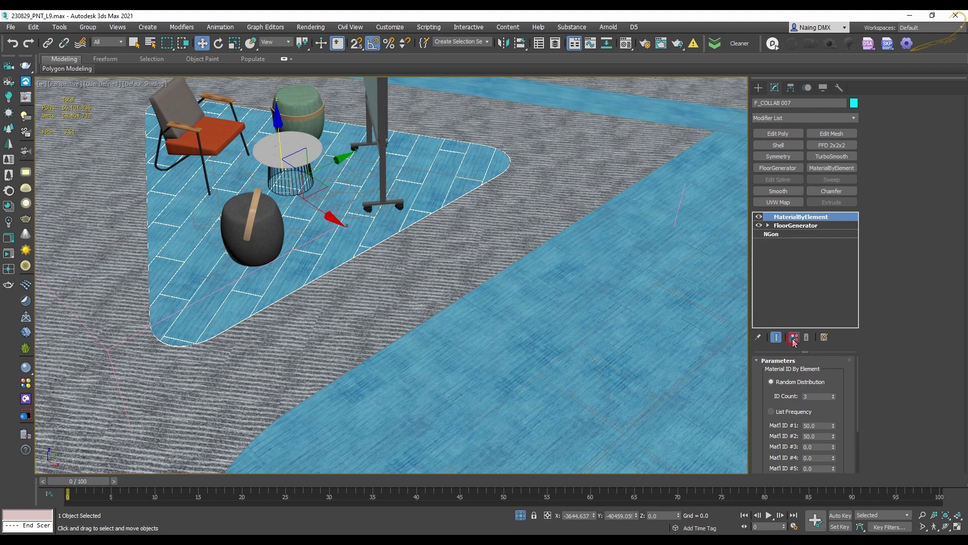
# Add an Edit Poly modifier to F_COLLAB 4, the blue triangular floor beside the orange hollow shape
pyautogui.moveTo(491, 167); pyautogui.dragTo(415, 283, button='middle')
pyautogui.scroll(-3, 419, 410)
pyautogui.scroll(7, 414, 192)
pyautogui.click(414, 191)
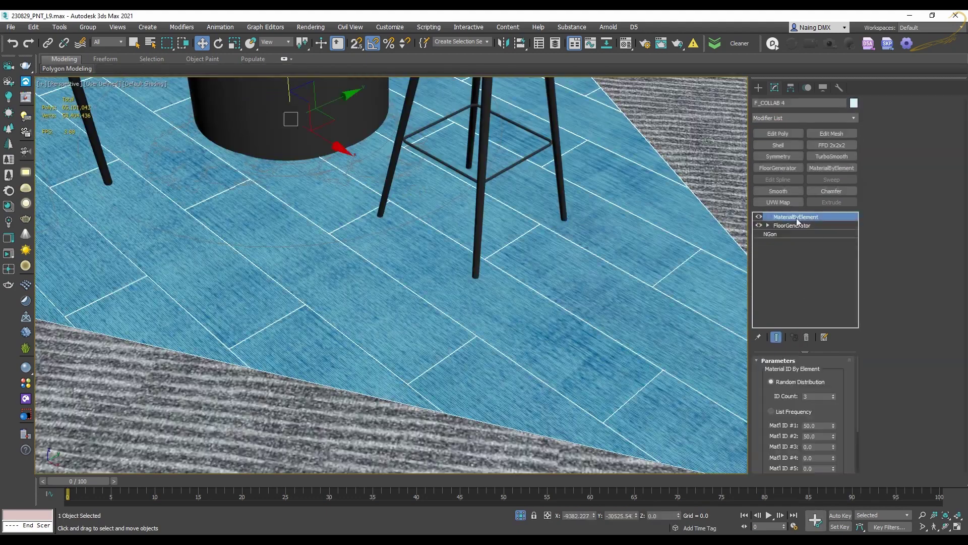
pyautogui.click(780, 133)
pyautogui.scroll(-8, 546, 197)
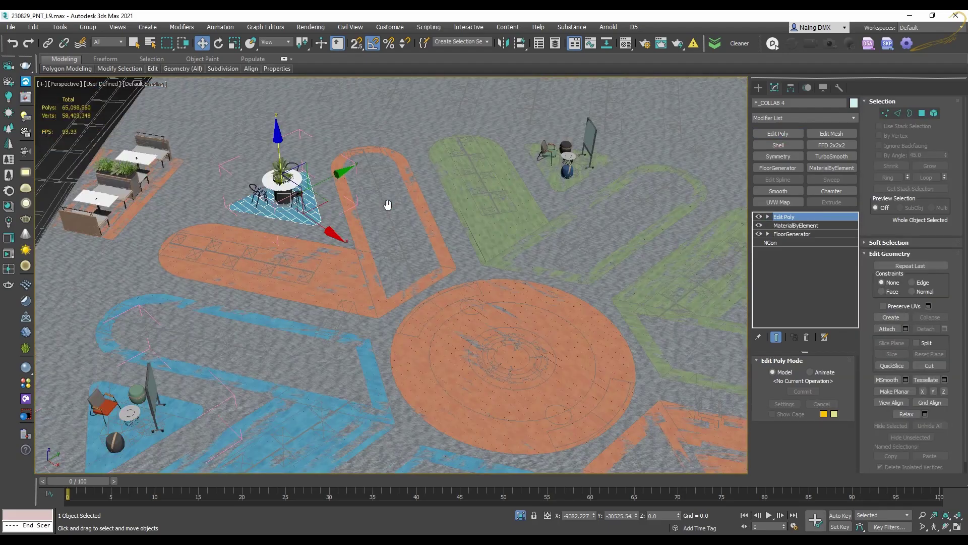
# Make the modifiers of F_COLLAB 009, the green triangular floor under the whiteboard set, unique and add an Edit Poly modifier
pyautogui.scroll(10, 547, 174)
pyautogui.click(547, 174)
pyautogui.click(547, 174)
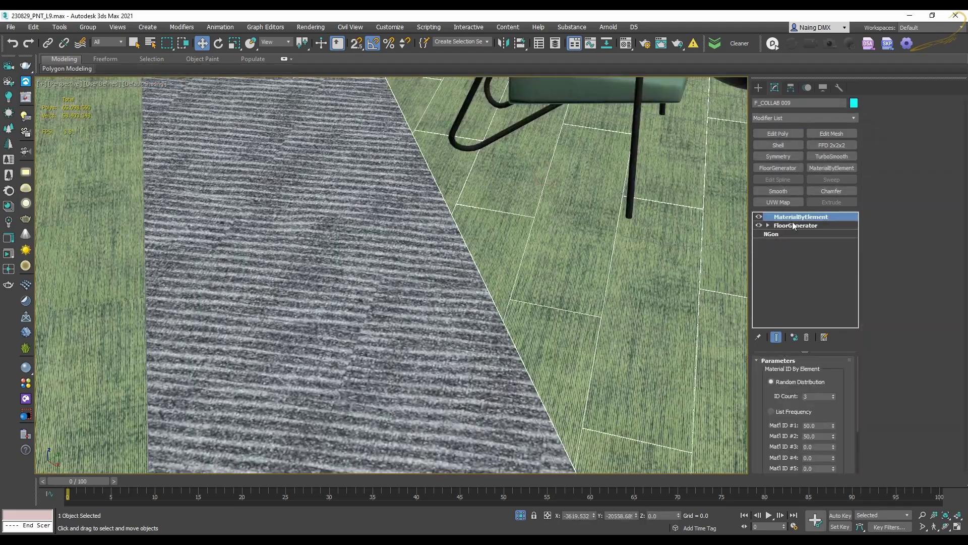
pyautogui.click(777, 134)
pyautogui.scroll(-10, 490, 279)
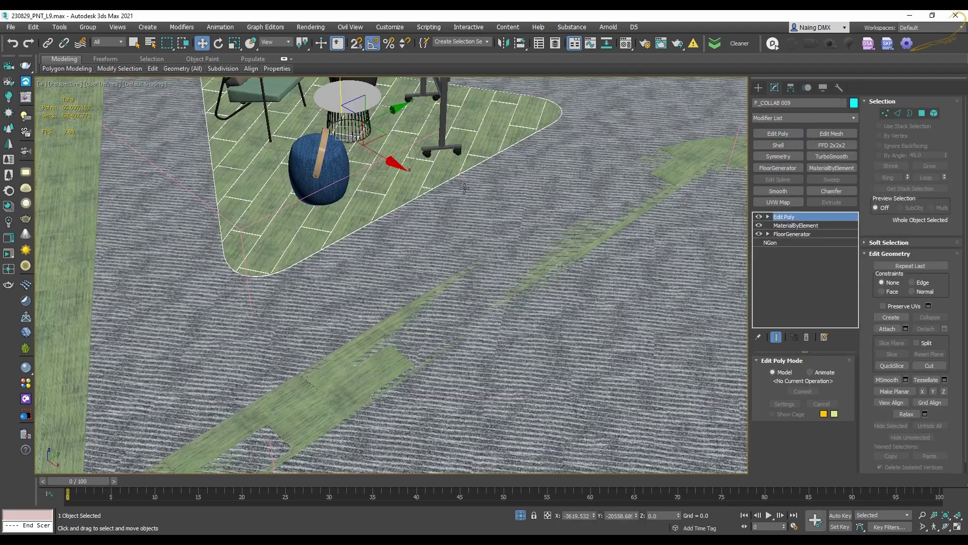
# Check the modifier stack of F_COLLAB 008, the orange triangular floor under the red armchair, for instanced modifiers
pyautogui.scroll(12, 452, 195)
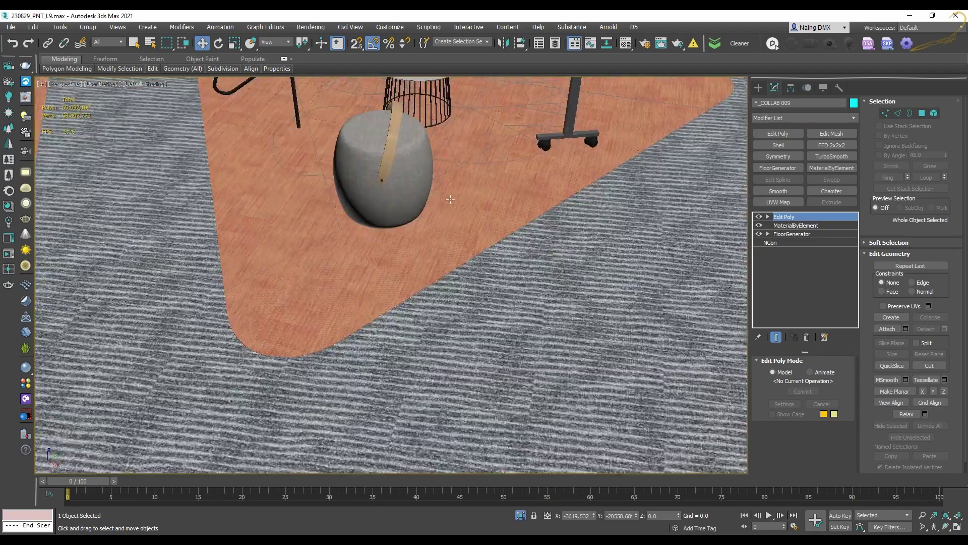
pyautogui.click(453, 195)
pyautogui.click(453, 195)
pyautogui.moveTo(453, 196); pyautogui.dragTo(481, 235, button='middle')
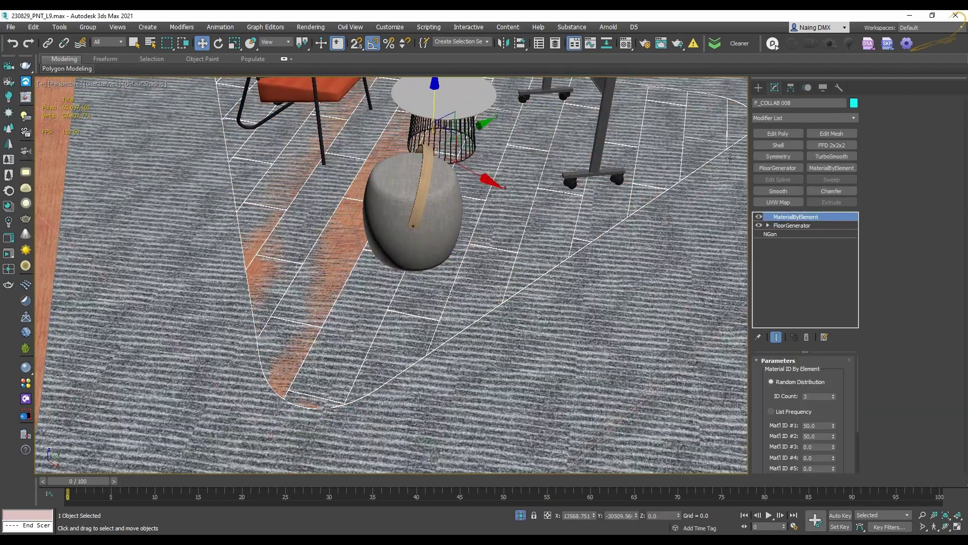
pyautogui.moveTo(555, 171); pyautogui.dragTo(581, 276, button='middle')
# Make the modifiers of the grey and black ottoman cylinders in the COLLAB 004 group unique
pyautogui.click(456, 298)
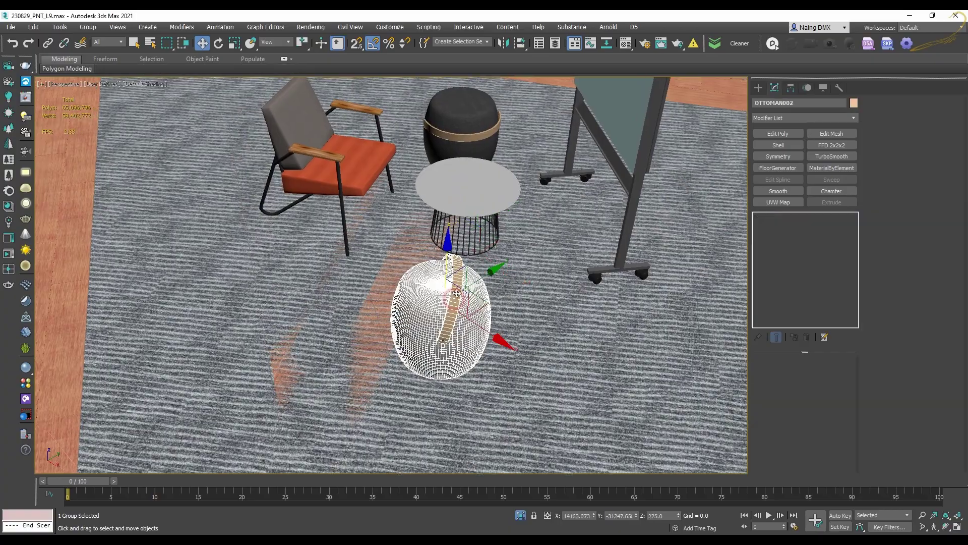
pyautogui.moveTo(457, 298)
pyautogui.keyDown('alt'); pyautogui.mouseDown(button='middle')
pyautogui.moveTo(433, 276)
pyautogui.moveTo(490, 316)
pyautogui.moveTo(449, 309)
pyautogui.mouseUp(button='middle'); pyautogui.keyUp('alt')
pyautogui.scroll(7, 491, 316)
pyautogui.scroll(3, 448, 309)
pyautogui.press('z')
pyautogui.keyDown('alt'); pyautogui.moveTo(378, 262); pyautogui.dragTo(523, 332, button='middle'); pyautogui.keyUp('alt')
pyautogui.scroll(-4, 523, 331)
pyautogui.click(491, 313)
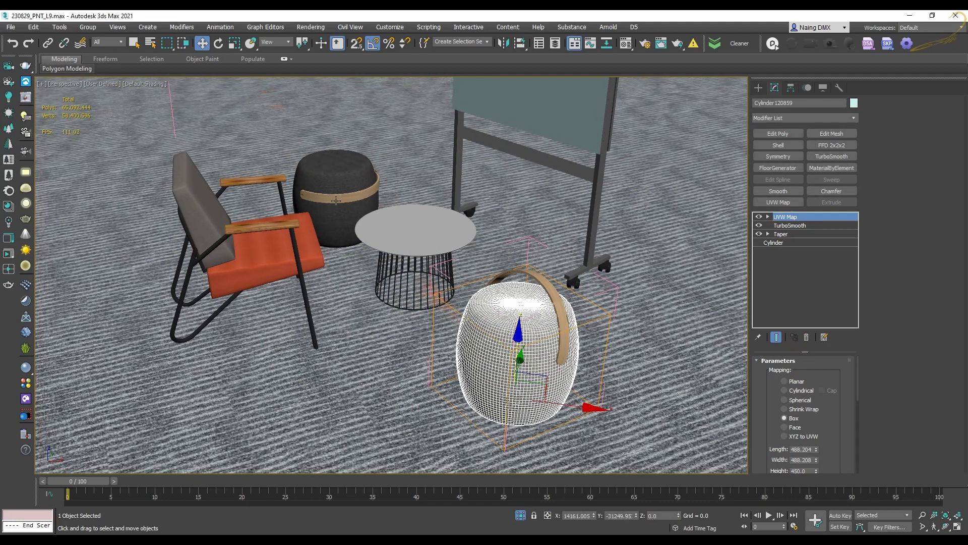
pyautogui.click(334, 185)
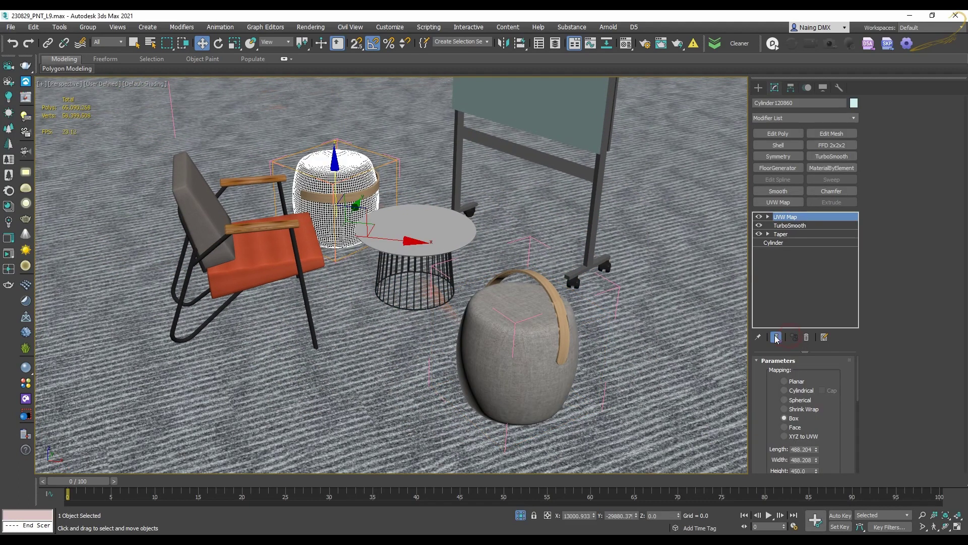
pyautogui.scroll(-6, 425, 204)
pyautogui.keyDown('alt'); pyautogui.moveTo(439, 219); pyautogui.dragTo(429, 229, button='middle'); pyautogui.keyUp('alt')
pyautogui.hotkey('alt', 'g')
pyautogui.scroll(-4, 454, 218)
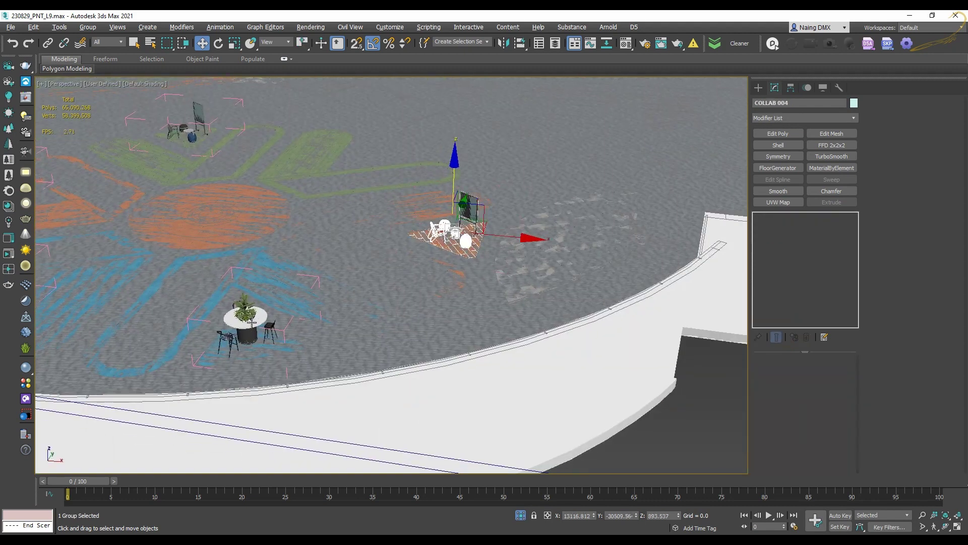
# Make the modifiers of the blue ottoman cylinder on the green floor in COLLAB 005 unique
pyautogui.scroll(2, 252, 322)
pyautogui.moveTo(252, 323); pyautogui.dragTo(318, 330, button='middle')
pyautogui.click(316, 325)
pyautogui.moveTo(252, 212); pyautogui.dragTo(378, 328, button='middle')
pyautogui.click(313, 180)
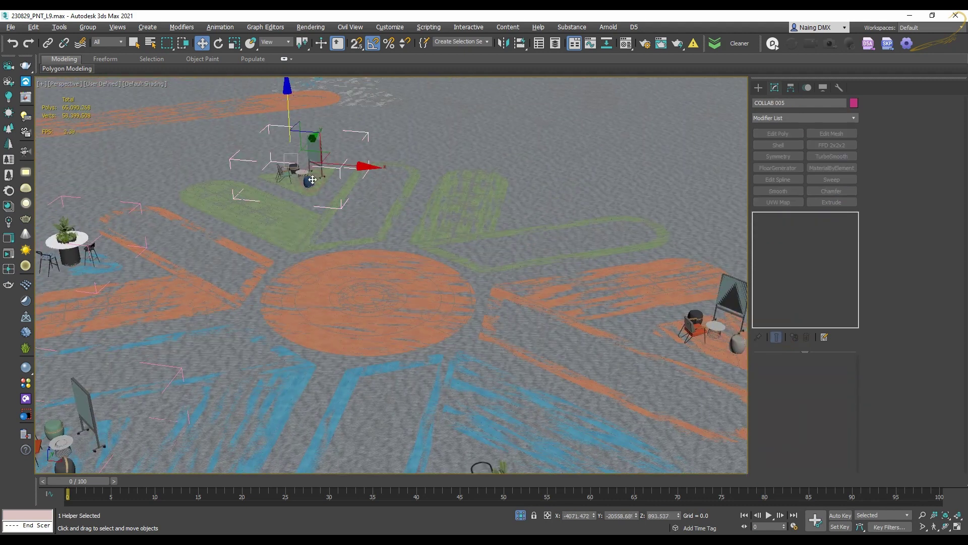
pyautogui.scroll(10, 313, 180)
pyautogui.click(441, 309)
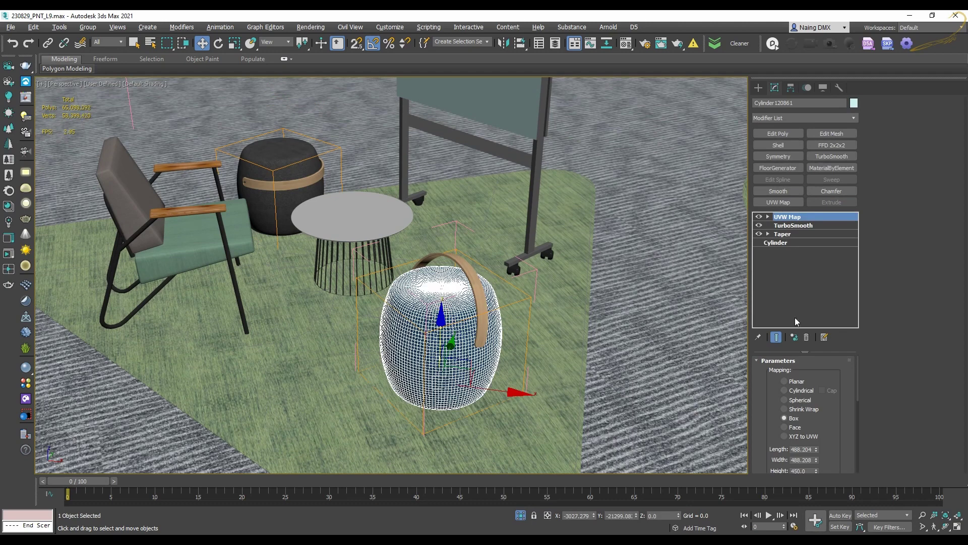
# Make the modifiers of the black ottoman cylinder behind the round table in COLLAB 005 unique
pyautogui.moveTo(371, 253); pyautogui.dragTo(390, 261, button='middle')
pyautogui.click(306, 170)
pyautogui.hotkey('alt', 'g')
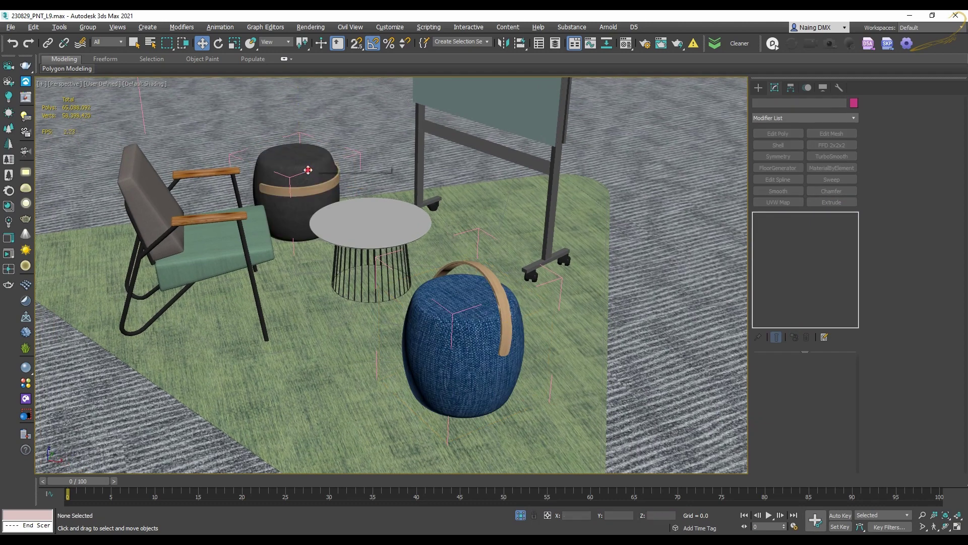
pyautogui.click(307, 170)
pyautogui.scroll(3, 307, 170)
pyautogui.scroll(6, 308, 170)
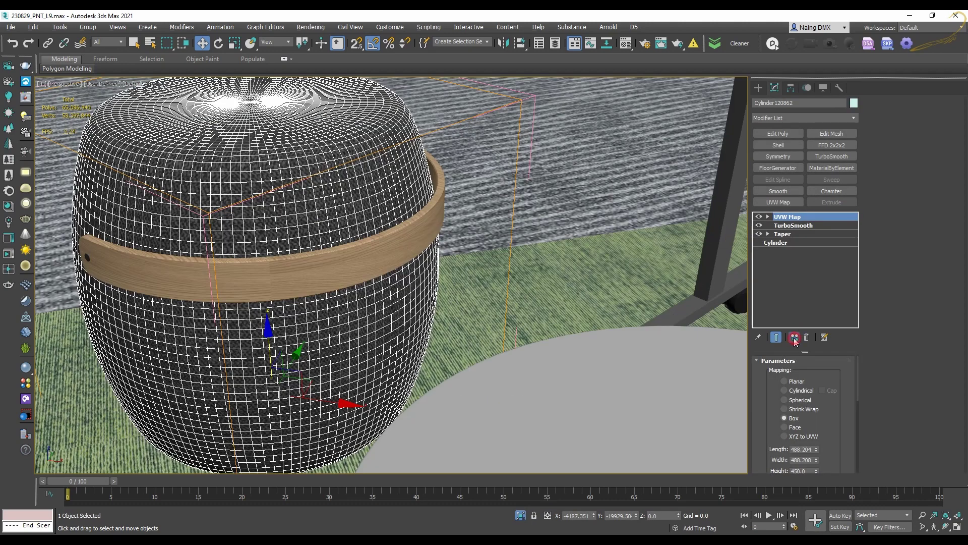
pyautogui.scroll(-8, 470, 249)
pyautogui.hotkey('alt', 'g')
# Make the editable polys of the green seat cushion and the grey backrest of the COLLAB 005 armchair unique
pyautogui.keyDown('alt'); pyautogui.moveTo(470, 249); pyautogui.dragTo(392, 262, button='middle'); pyautogui.keyUp('alt')
pyautogui.click(391, 264)
pyautogui.scroll(5, 388, 272)
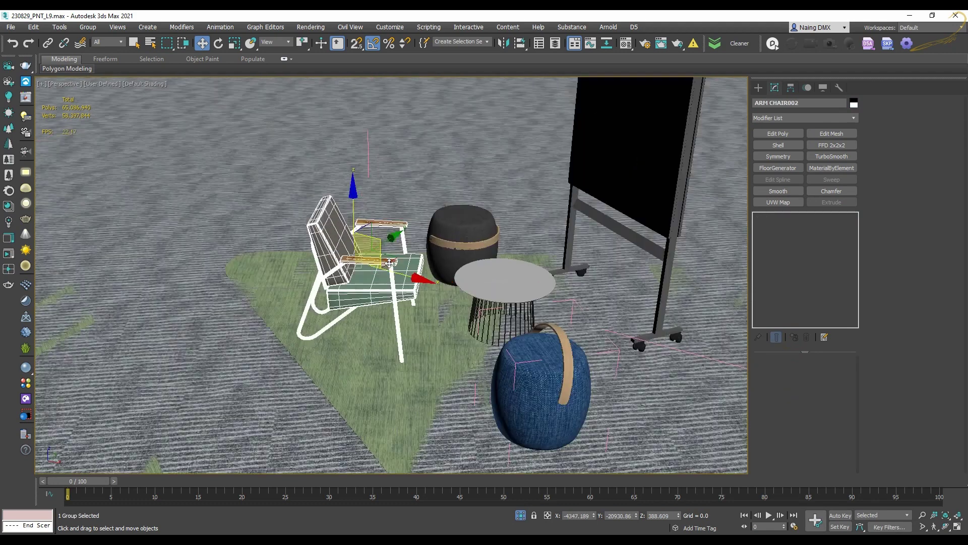
pyautogui.hotkey('alt', 'g')
pyautogui.click(426, 281)
pyautogui.click(426, 281)
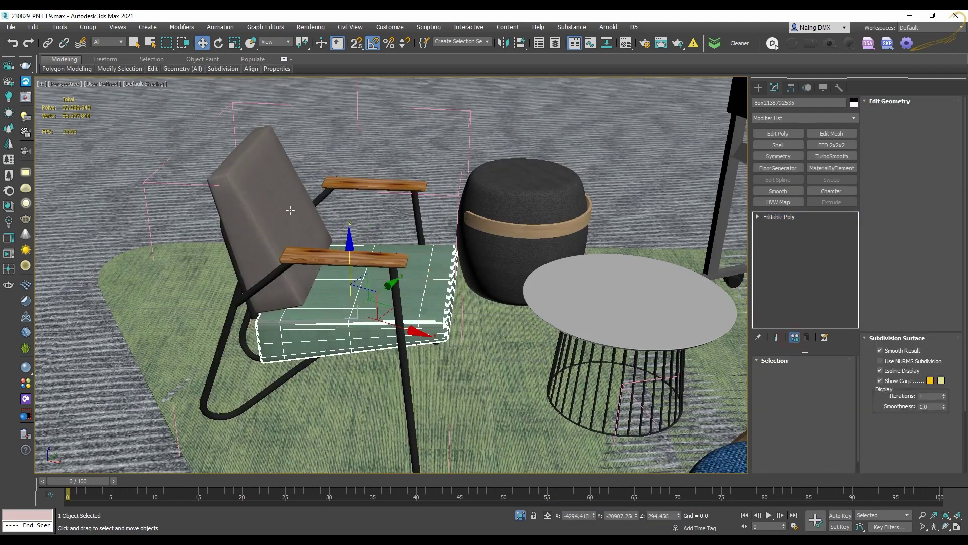
pyautogui.click(291, 210)
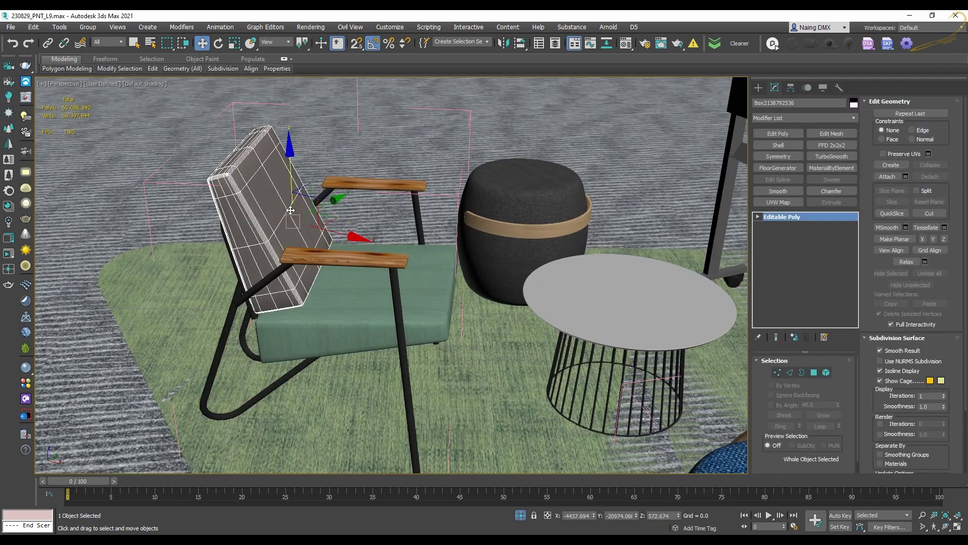
pyautogui.click(394, 262)
pyautogui.scroll(-12, 394, 261)
# Make the modifiers of the green ottoman cylinder on the blue triangular floor in COLLAB 3 unique
pyautogui.scroll(4, 261, 228)
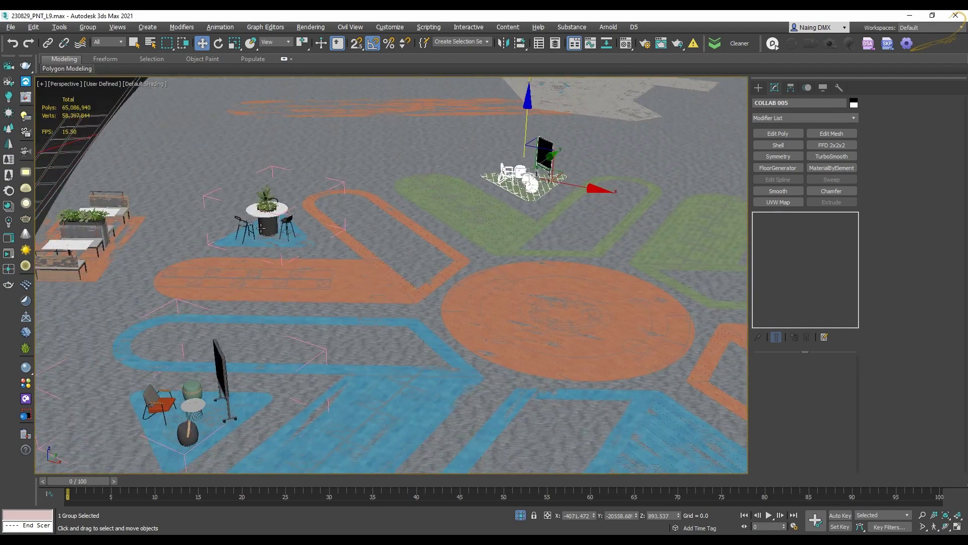
pyautogui.scroll(3, 261, 228)
pyautogui.click(261, 226)
pyautogui.moveTo(286, 254); pyautogui.dragTo(411, 96, button='middle')
pyautogui.click(365, 278)
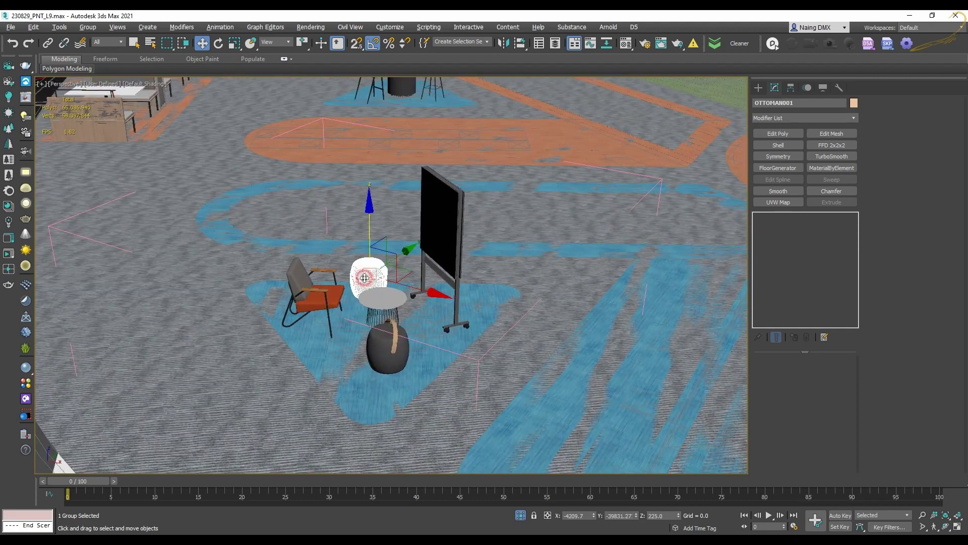
pyautogui.scroll(6, 364, 278)
pyautogui.click(473, 216)
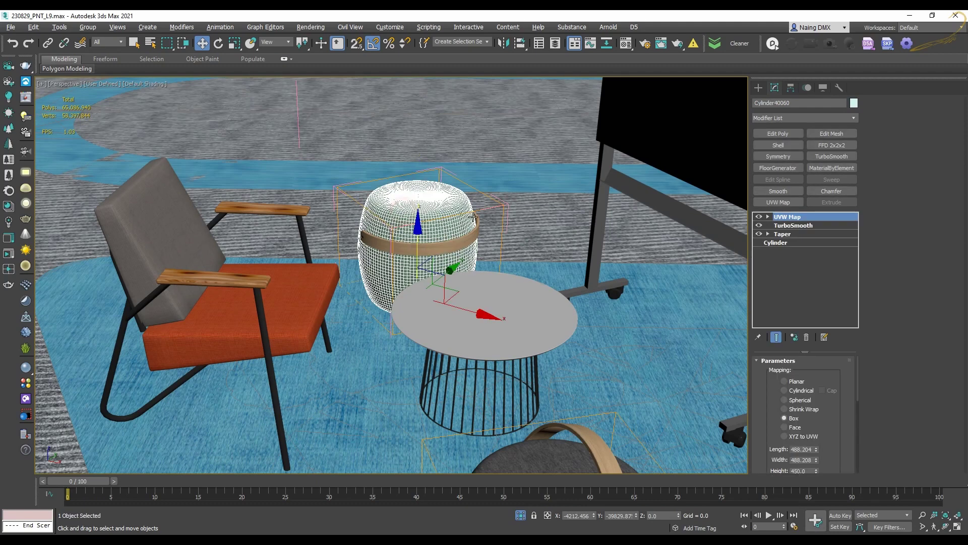
# Make the modifiers of the dark grey ottoman cylinder in front of the round table in COLLAB 3 unique
pyautogui.click(555, 462)
pyautogui.moveTo(554, 462); pyautogui.dragTo(558, 315, button='middle')
pyautogui.click(545, 339)
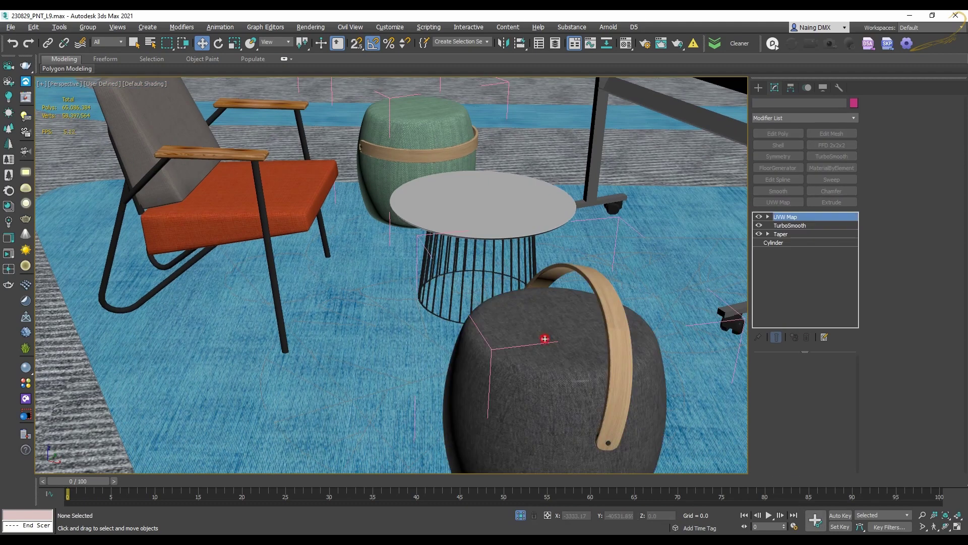
pyautogui.hotkey('alt', 'g')
pyautogui.click(418, 131)
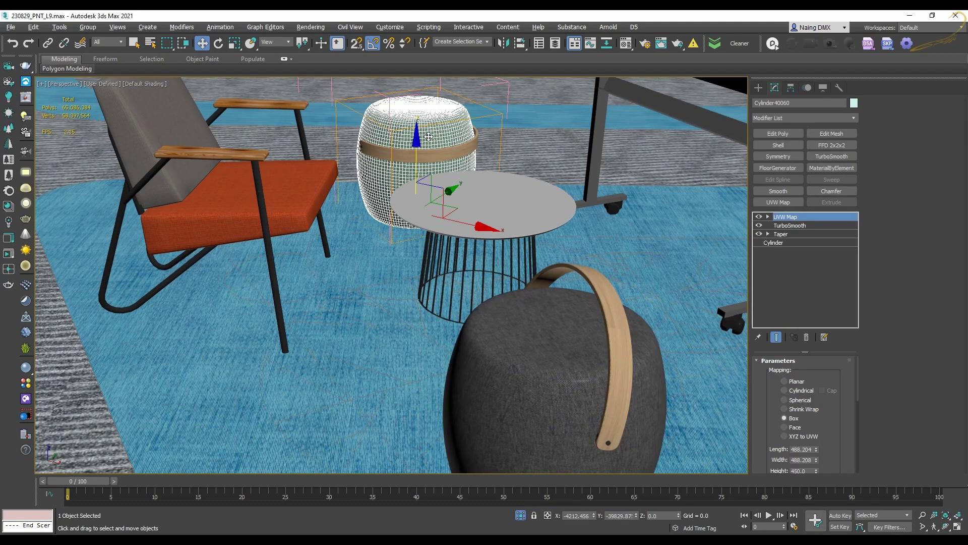
pyautogui.hotkey('alt', 'g')
pyautogui.click(288, 185)
pyautogui.scroll(-8, 289, 184)
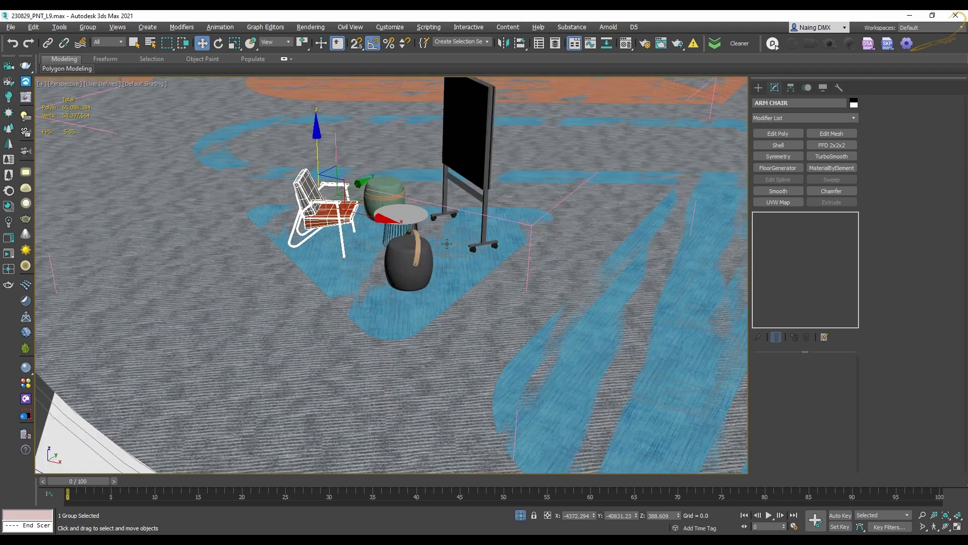
# Look over the coloured floor zones, collab furniture sets and booth seating for remaining objects that need fixing
pyautogui.press('pageup')
pyautogui.scroll(-3, 439, 260)
pyautogui.moveTo(439, 261); pyautogui.dragTo(252, 242, button='middle')
pyautogui.scroll(-1, 365, 253)
pyautogui.moveTo(502, 254); pyautogui.dragTo(131, 283, button='middle')
pyautogui.scroll(3, 606, 237)
pyautogui.scroll(-5, 633, 266)
pyautogui.scroll(4, 192, 220)
pyautogui.moveTo(192, 220); pyautogui.dragTo(287, 237, button='middle')
pyautogui.scroll(5, 286, 235)
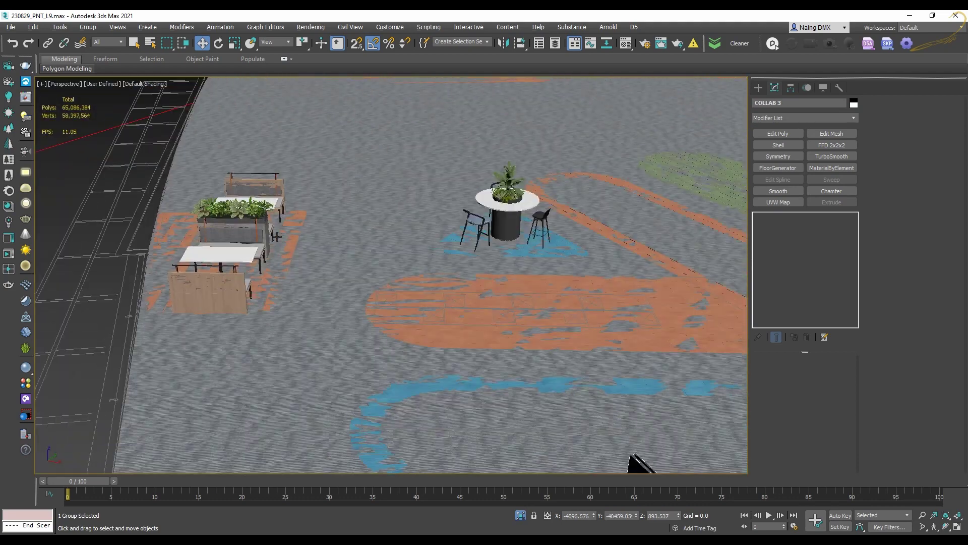
pyautogui.scroll(-5, 285, 235)
pyautogui.moveTo(559, 308); pyautogui.dragTo(411, 247, button='middle')
pyautogui.scroll(-1, 472, 344)
pyautogui.scroll(5, 454, 320)
pyautogui.moveTo(522, 244); pyautogui.dragTo(439, 224, button='middle')
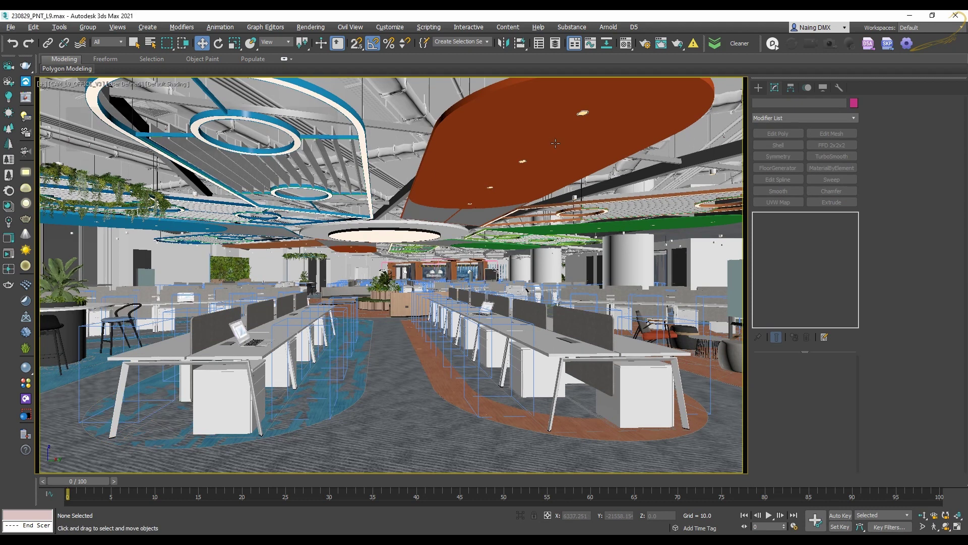
# Sync the scene to D5 Render with the X/Y Switch coordinate method, and hide the light icons in its viewport
pyautogui.click(765, 46)
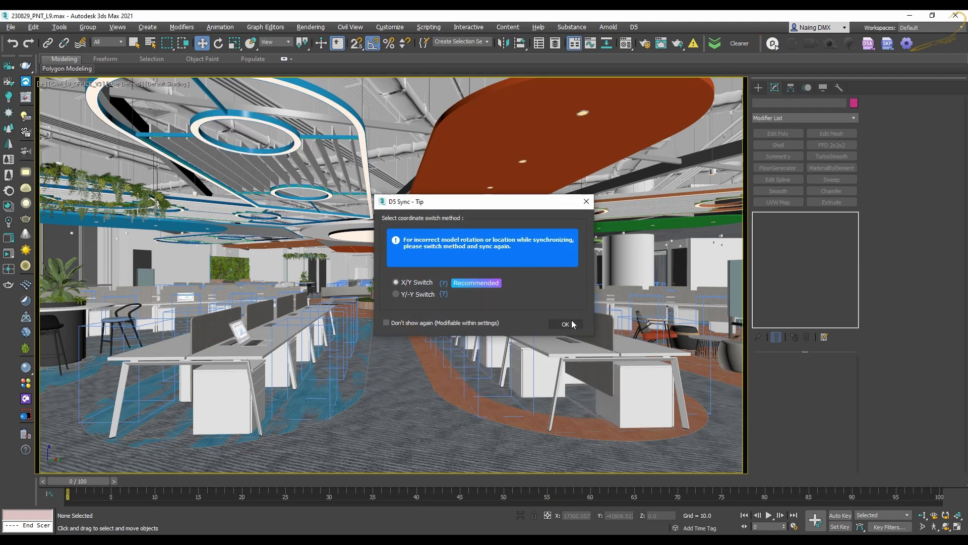
pyautogui.click(573, 324)
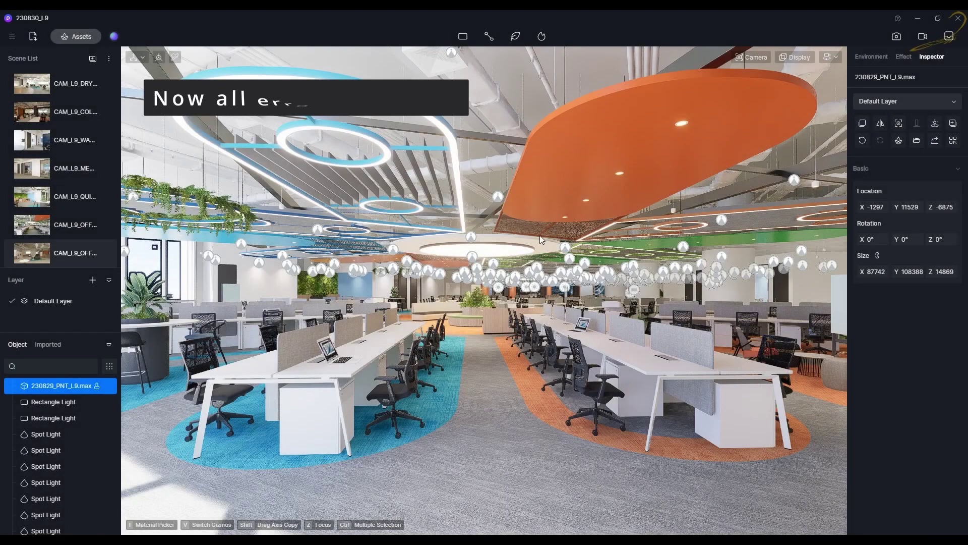
pyautogui.click(509, 321)
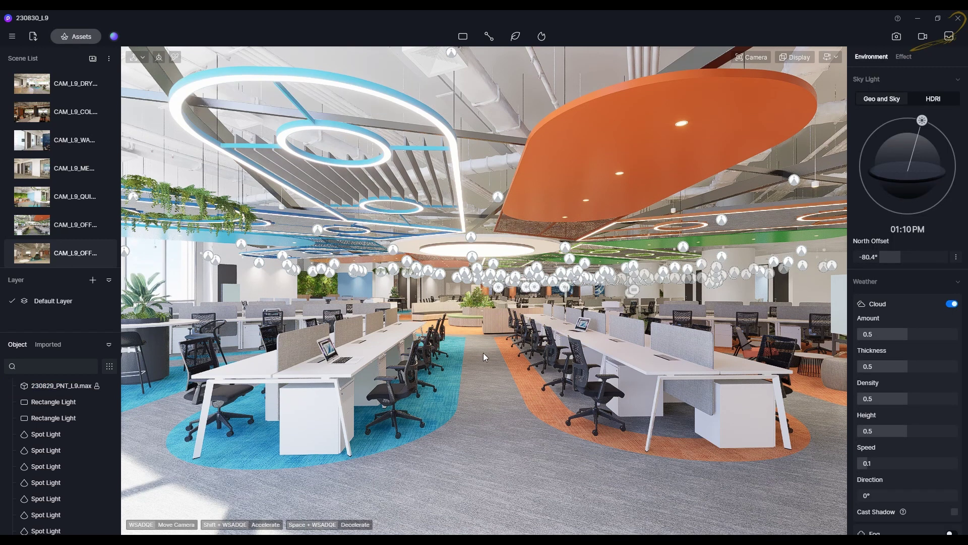
pyautogui.press('h')
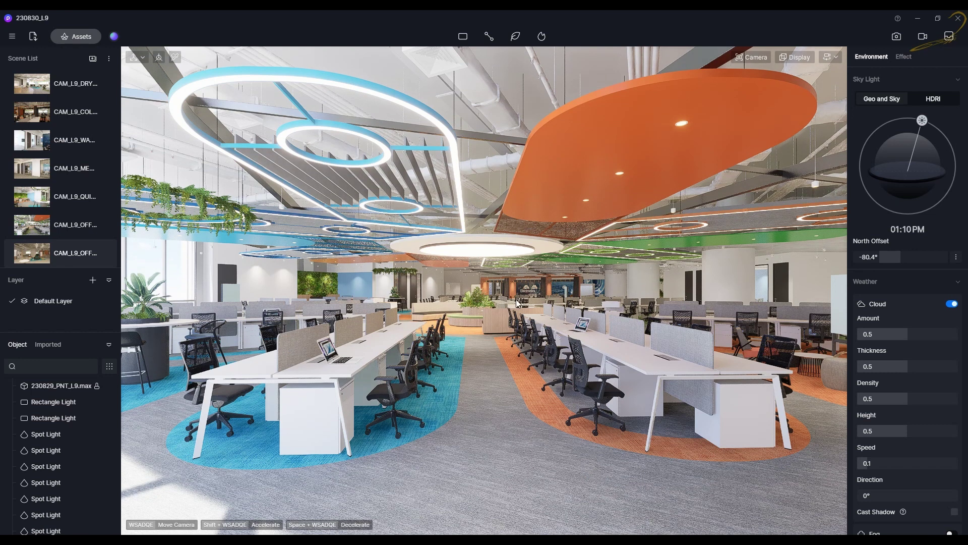
# Walk the camera through the office and check the colours of the ceiling panels, light frames and floor zones
pyautogui.moveTo(412, 304); pyautogui.dragTo(410, 304, button='right')
pyautogui.press('w')
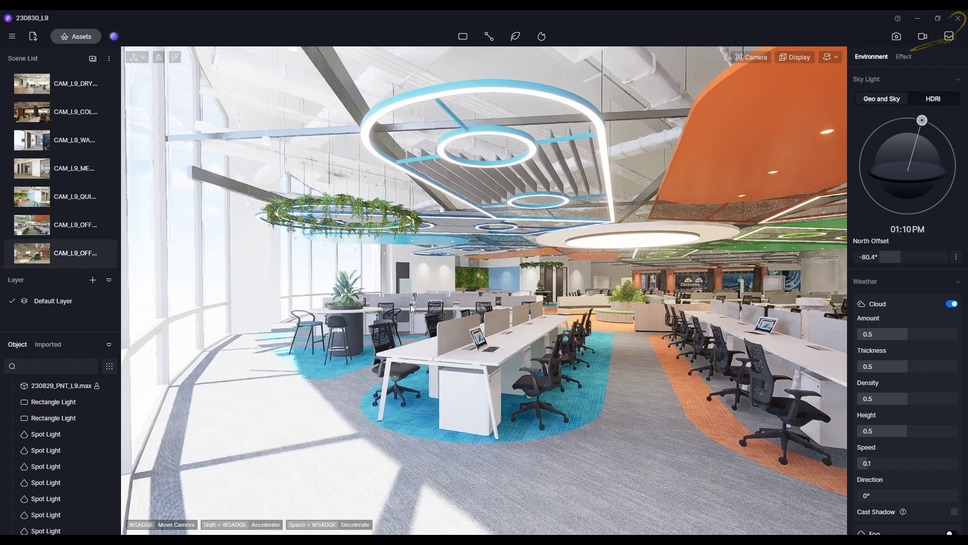
pyautogui.press('d')
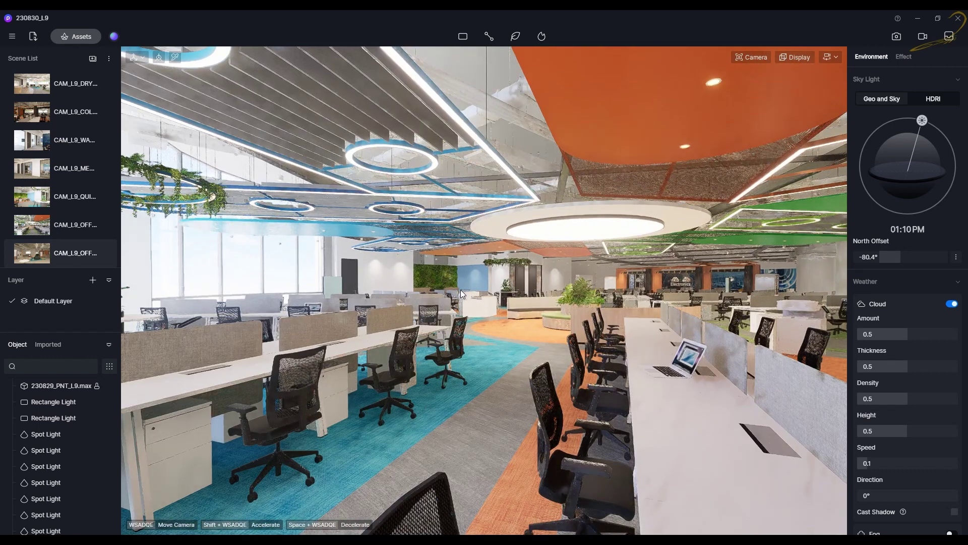
pyautogui.press('d')
pyautogui.press('w')
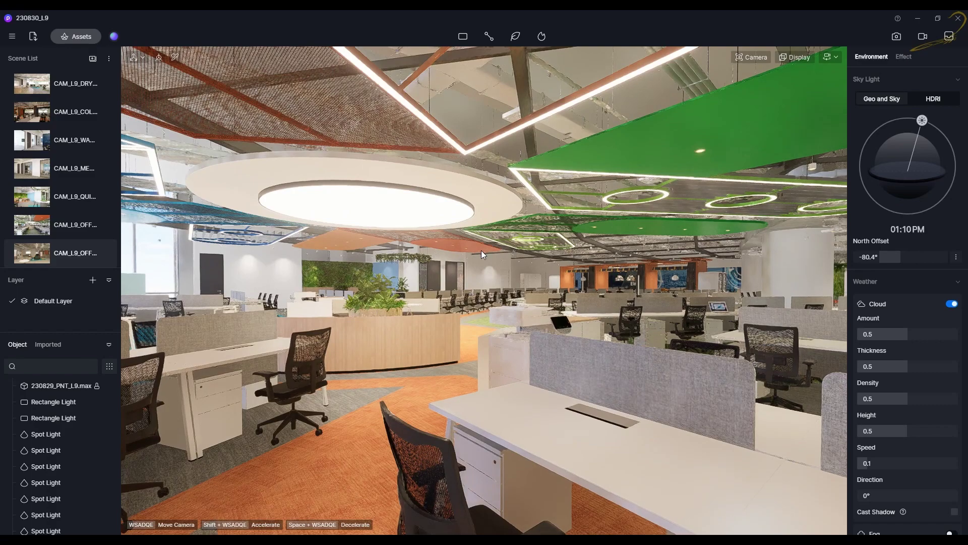
pyautogui.press('w')
pyautogui.press('d')
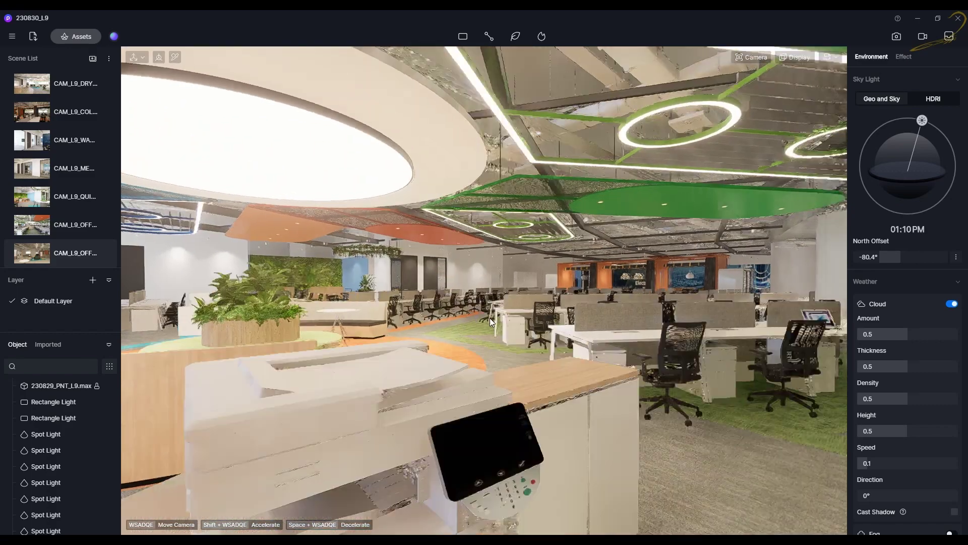
pyautogui.press('d')
pyautogui.press('d')
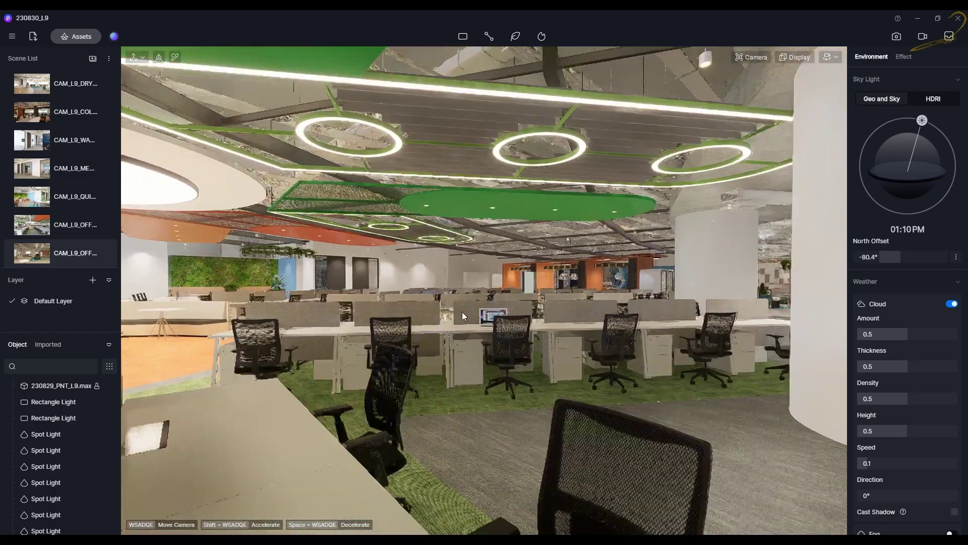
pyautogui.press('w')
pyautogui.press('a')
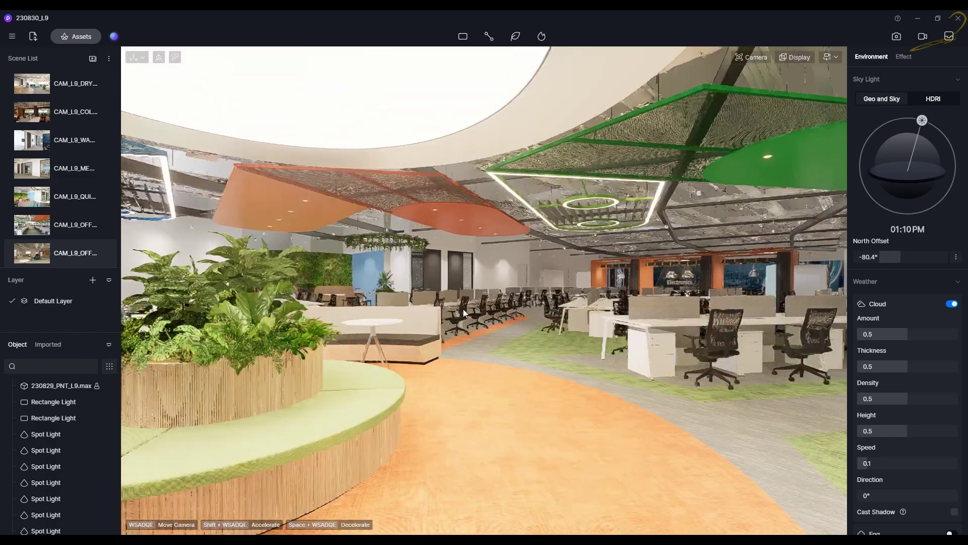
pyautogui.press('a')
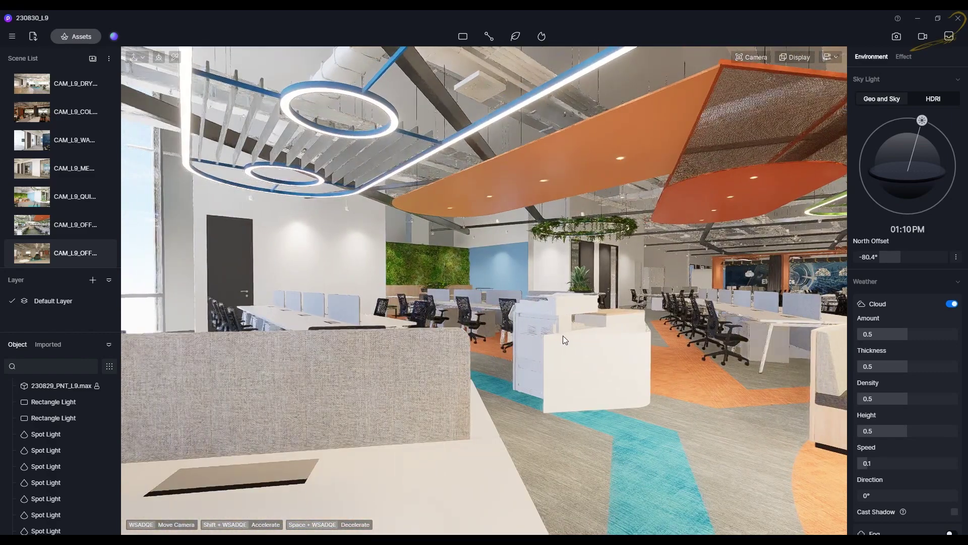
pyautogui.press('a')
pyautogui.press('w')
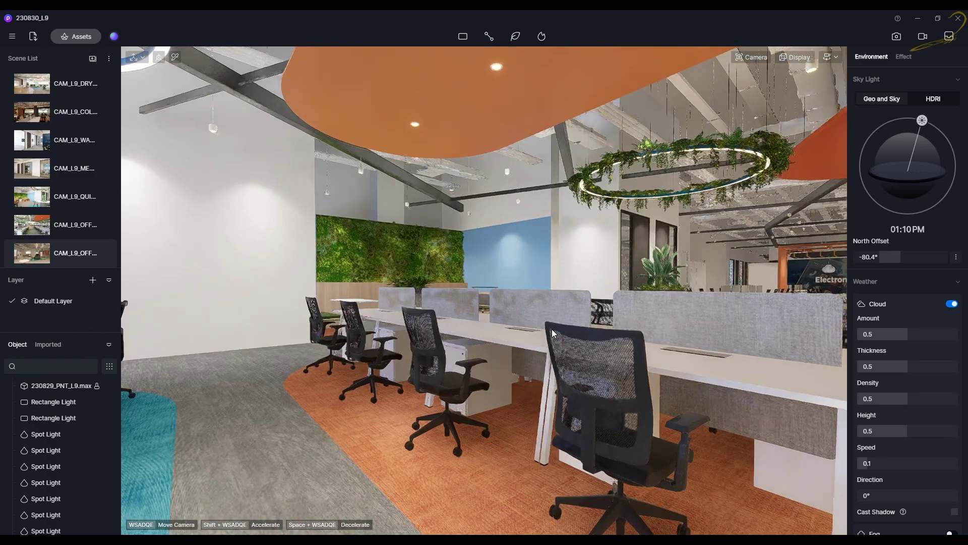
# Go through the saved camera scenes, from the open office to the pantry, lounge and stepped seating areas, and check the object colours
pyautogui.press('s')
pyautogui.press('d')
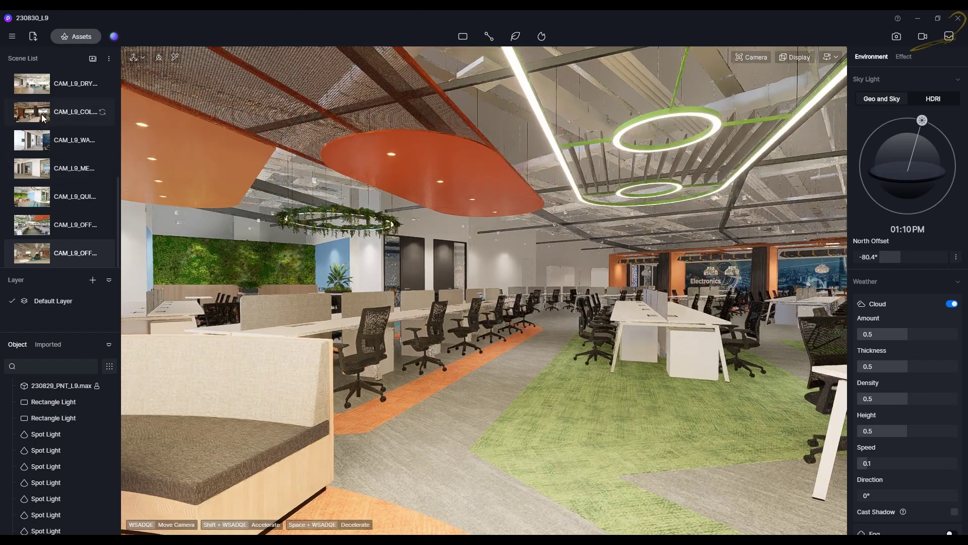
pyautogui.click(43, 118)
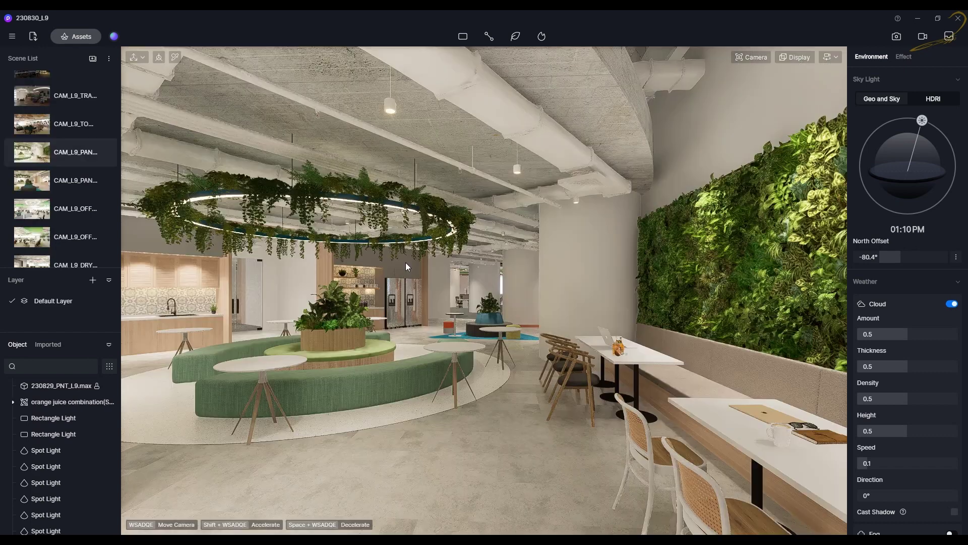
pyautogui.click(66, 152)
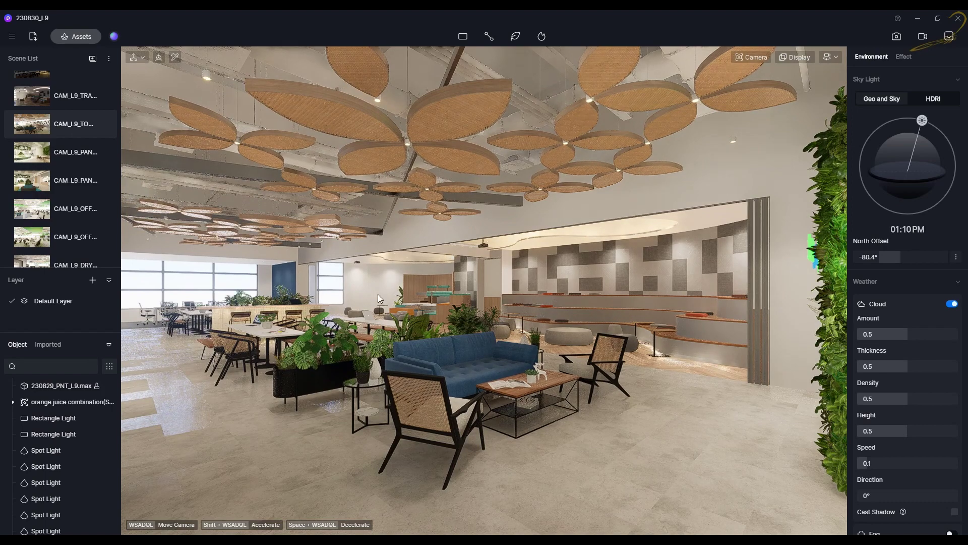
pyautogui.click(61, 101)
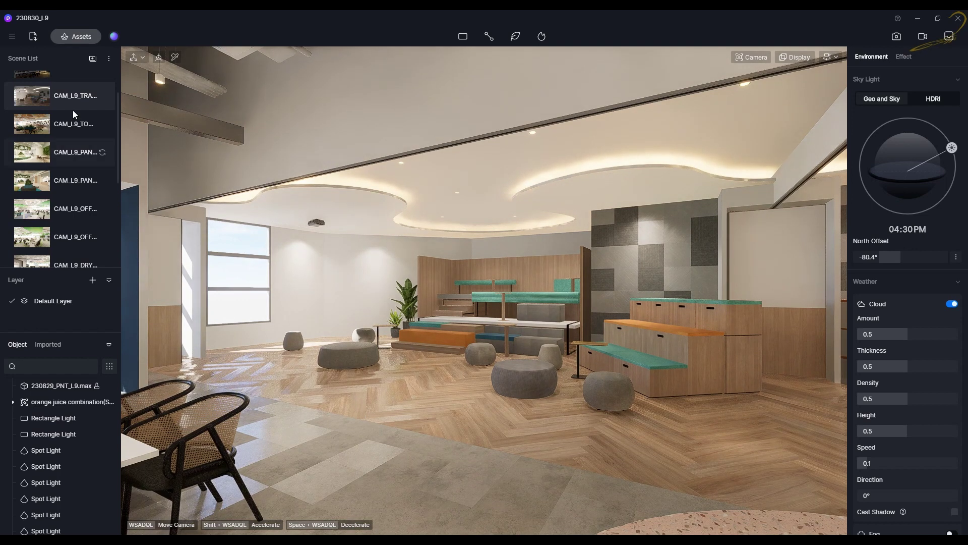
pyautogui.scroll(-1, 50, 102)
pyautogui.scroll(2, 40, 111)
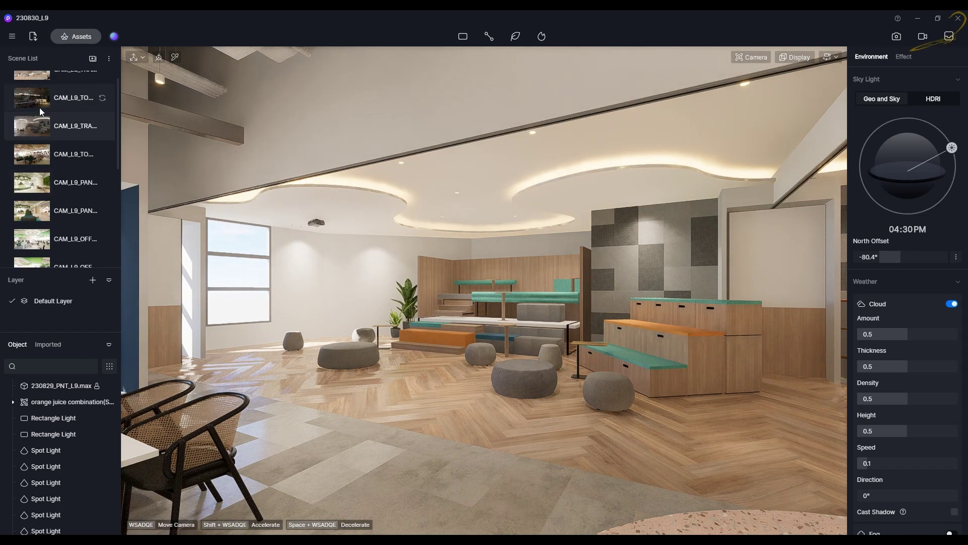
pyautogui.click(50, 103)
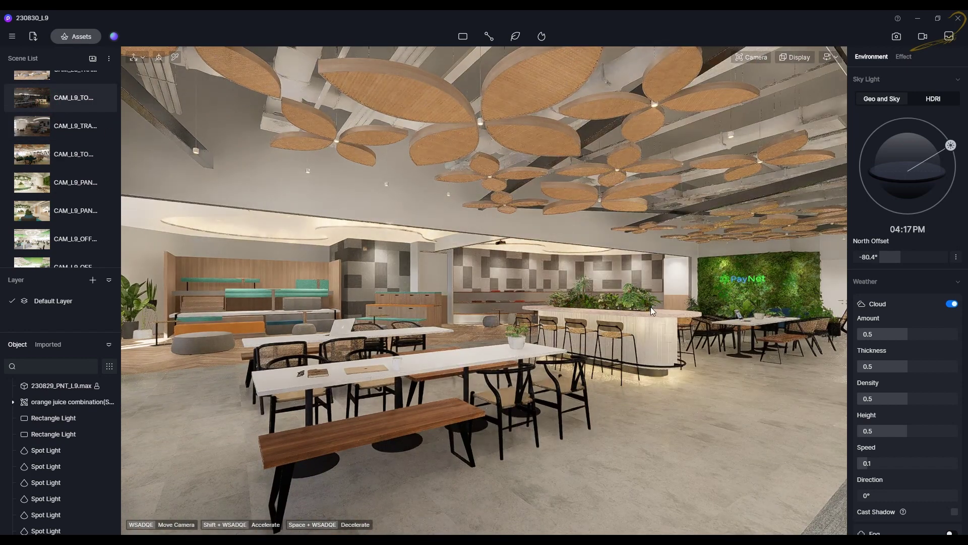
pyautogui.click(55, 75)
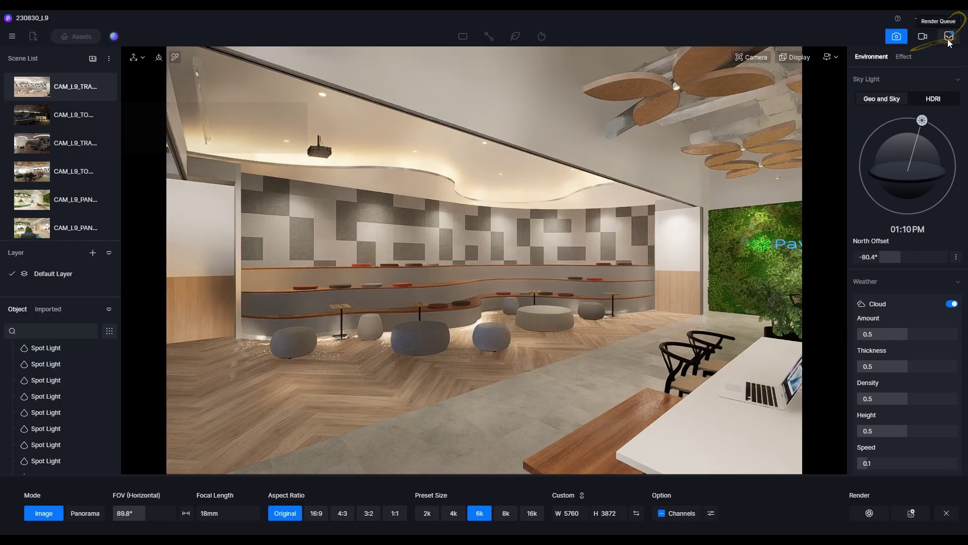
# Open the render queue, select all pending images (Image 12.png to Image 22.png) and start rendering them
pyautogui.click(949, 37)
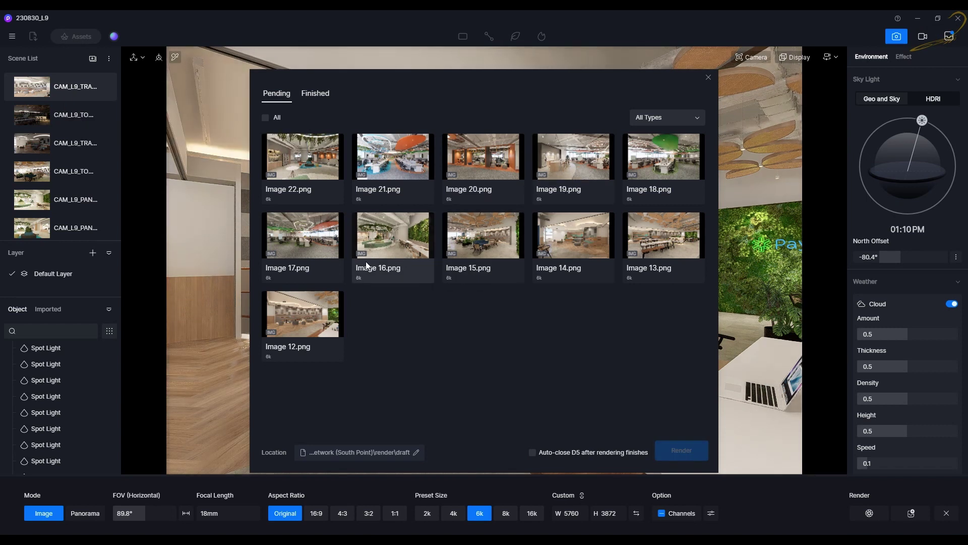
pyautogui.click(265, 117)
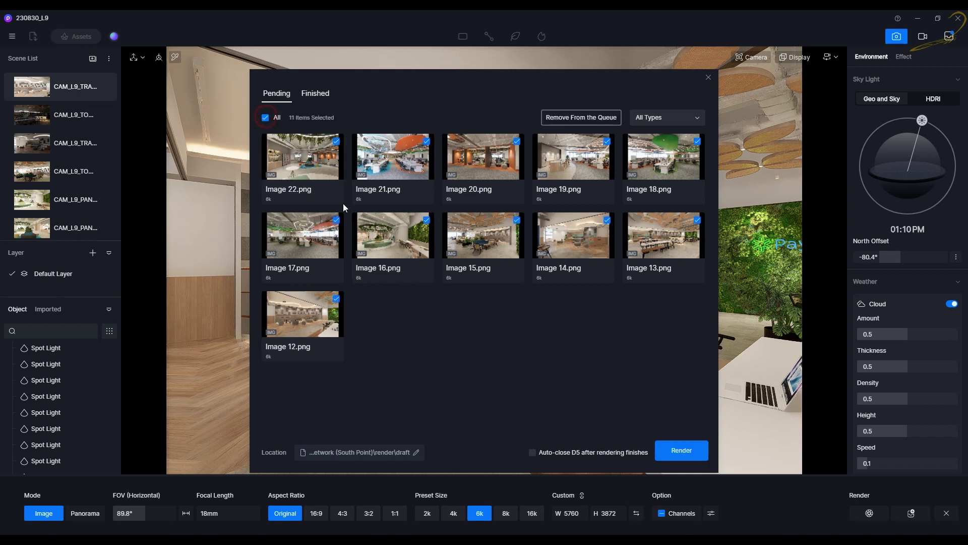
pyautogui.click(682, 450)
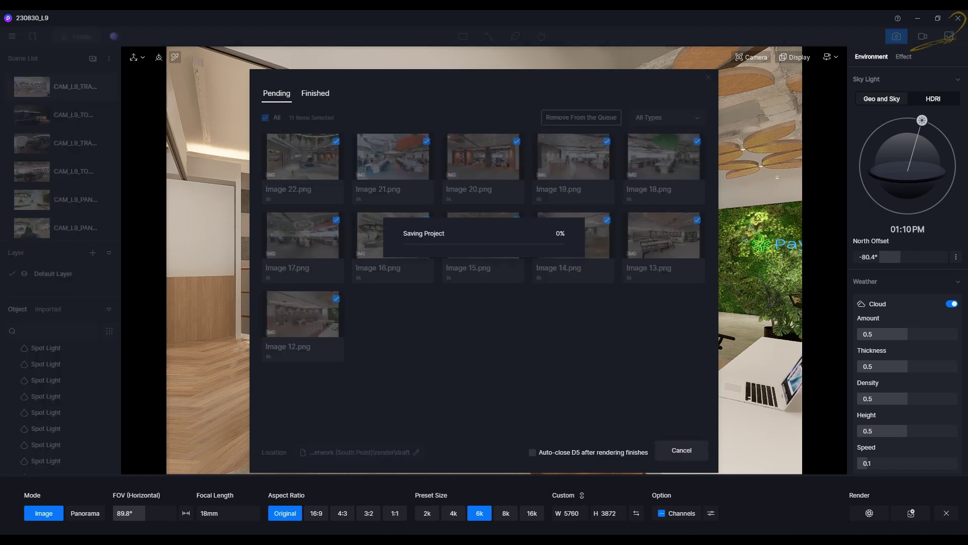